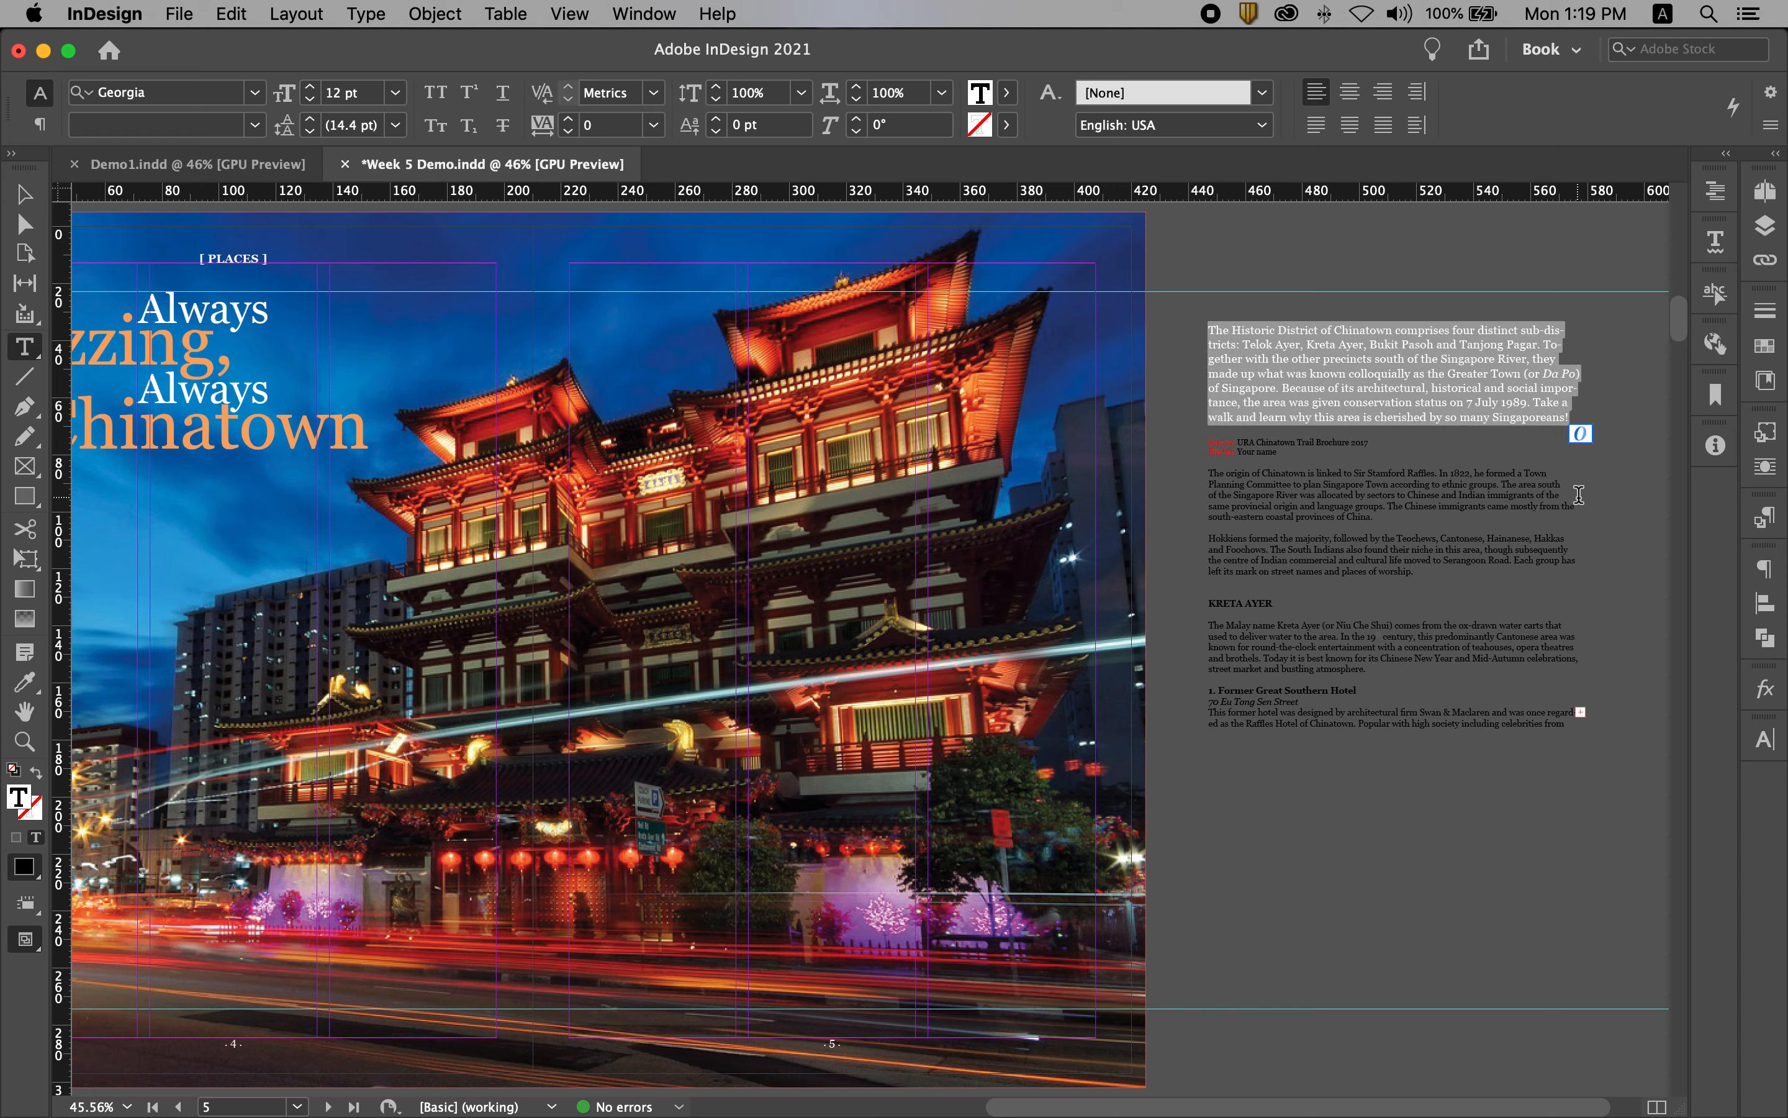
Step: Move the selected Chinatown intro paragraph into a new text frame about 122 mm wide below the title on page 4
key("BackSpace")
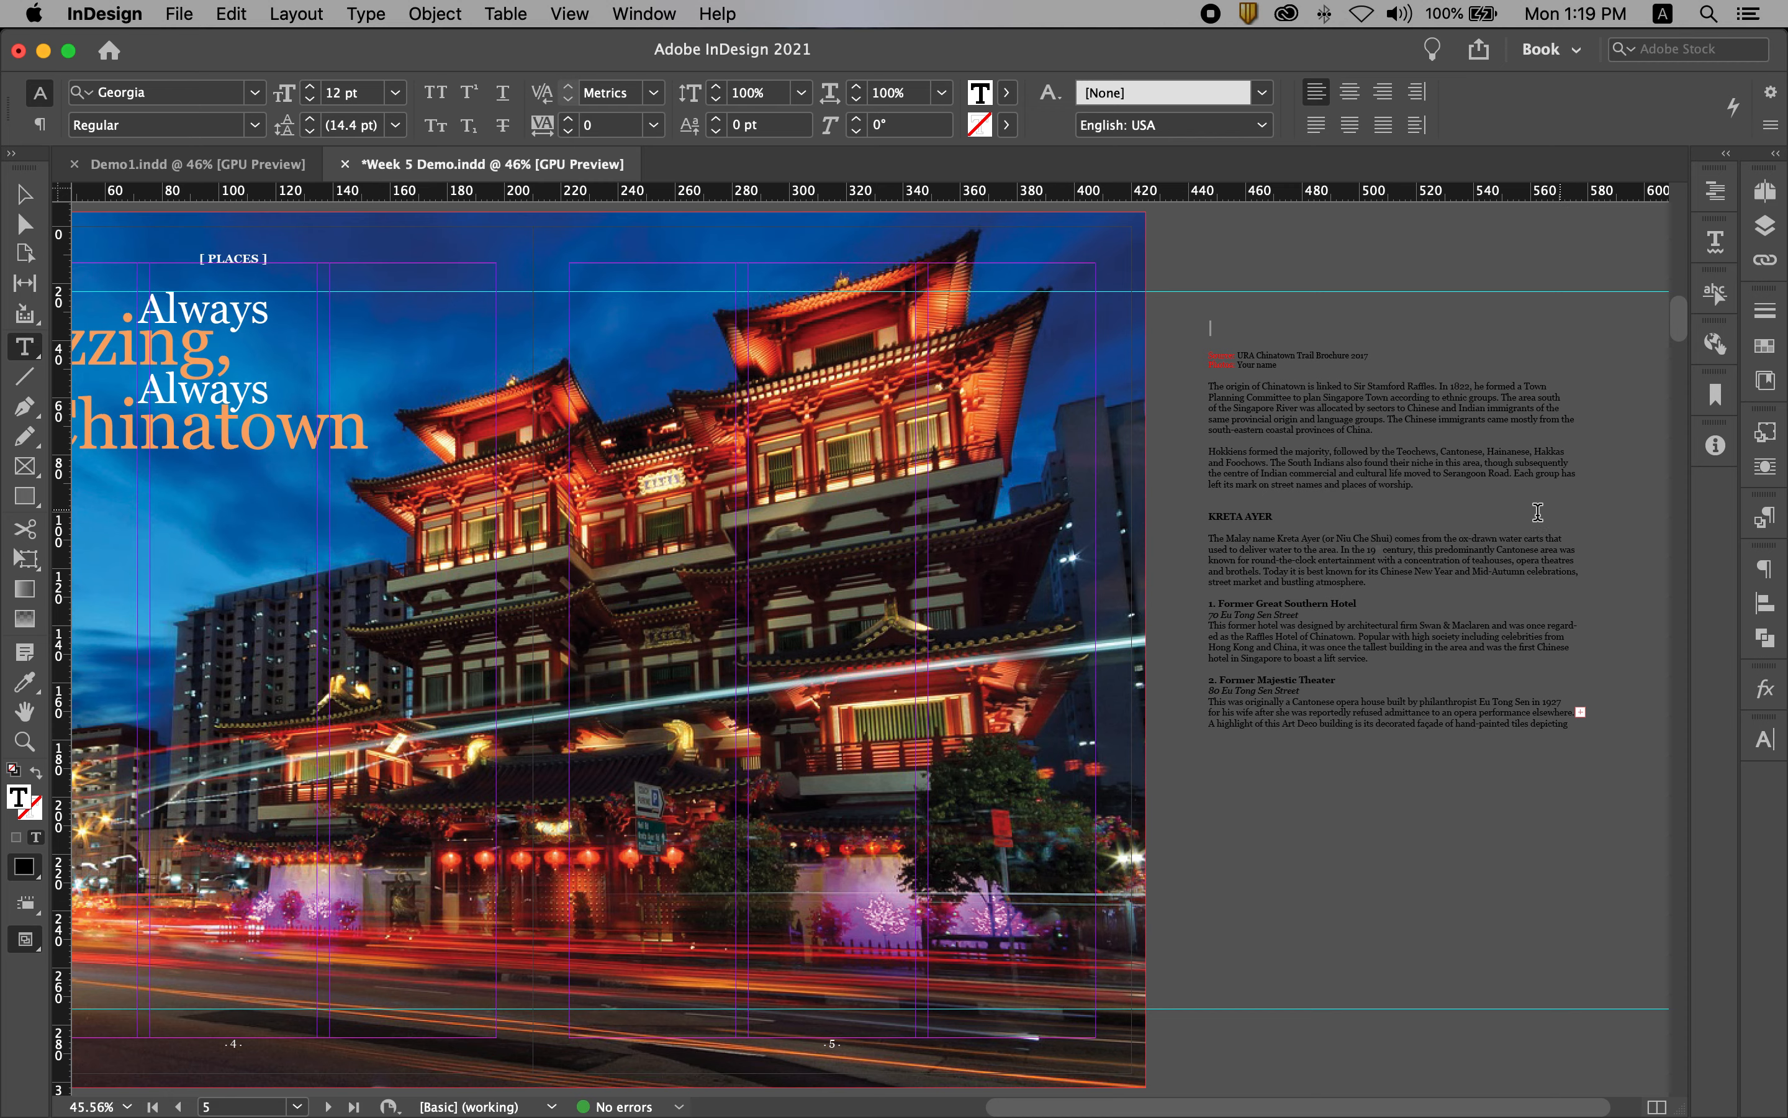
scroll(833, 567, "left", 10)
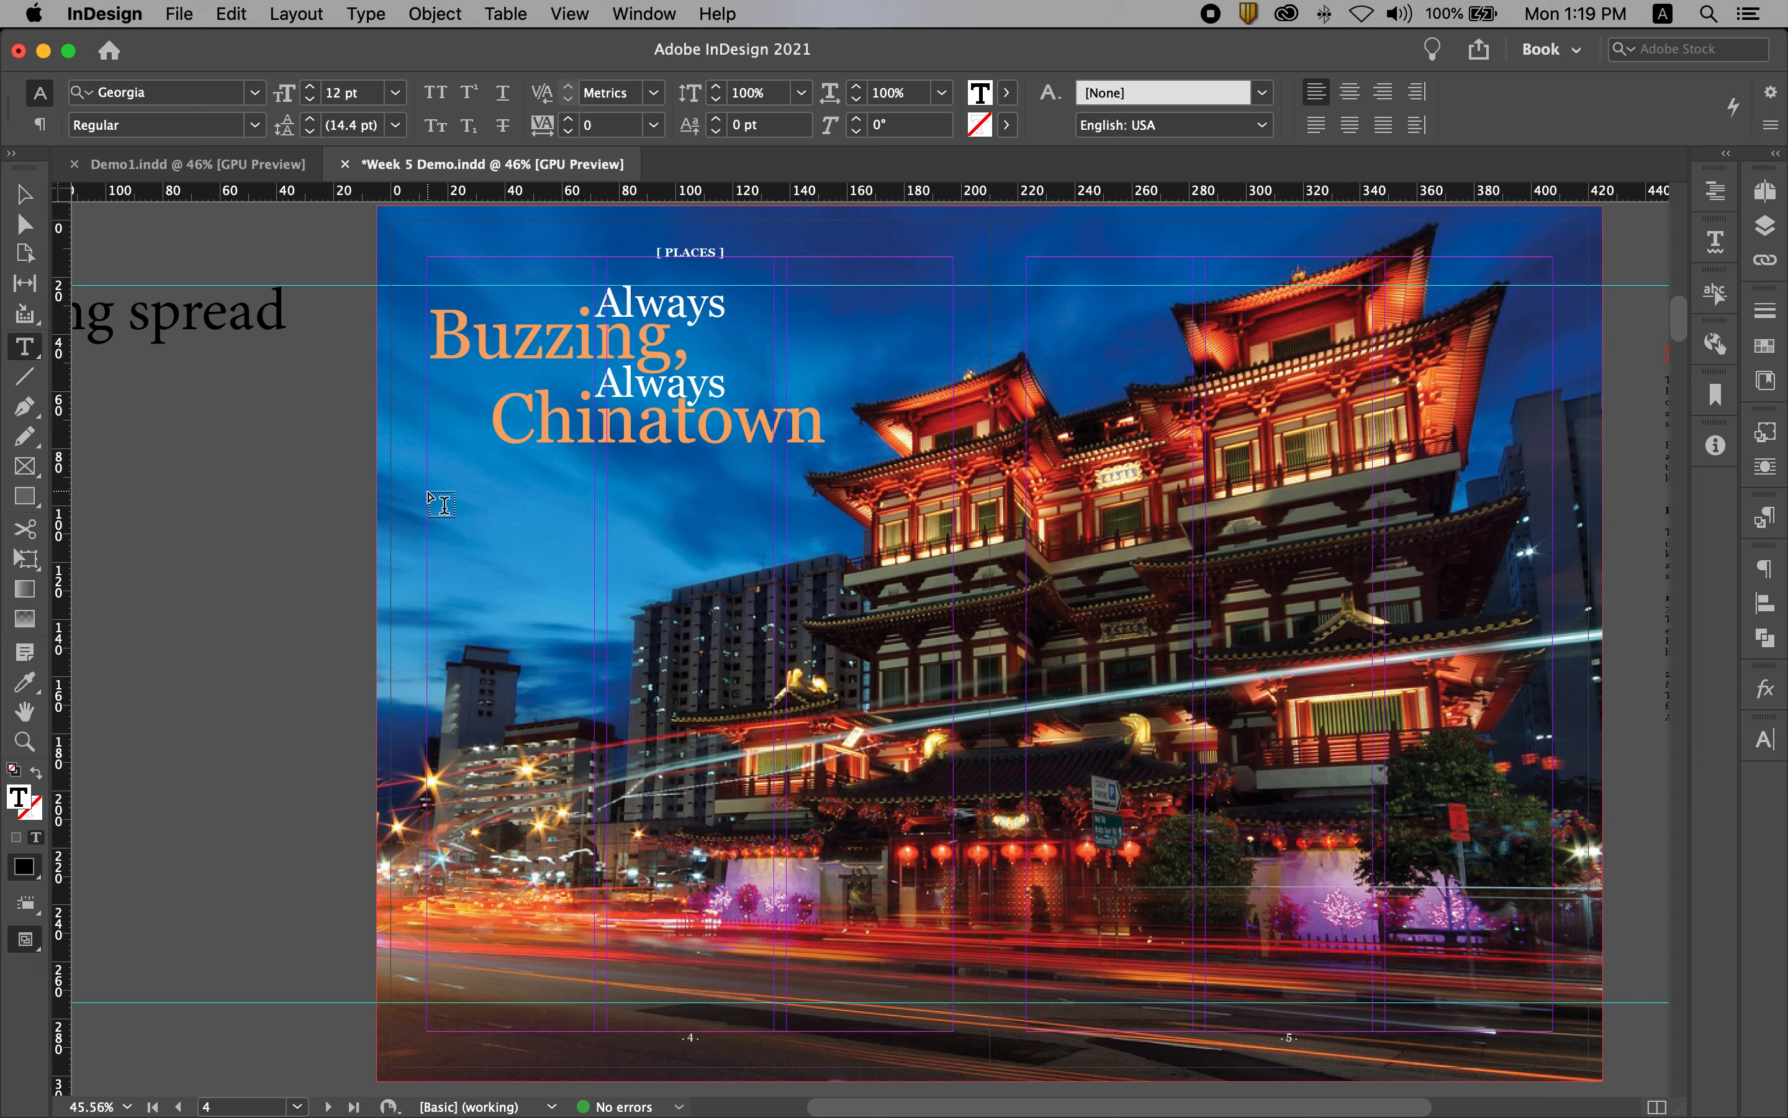
left_click_drag(428, 492, 776, 627)
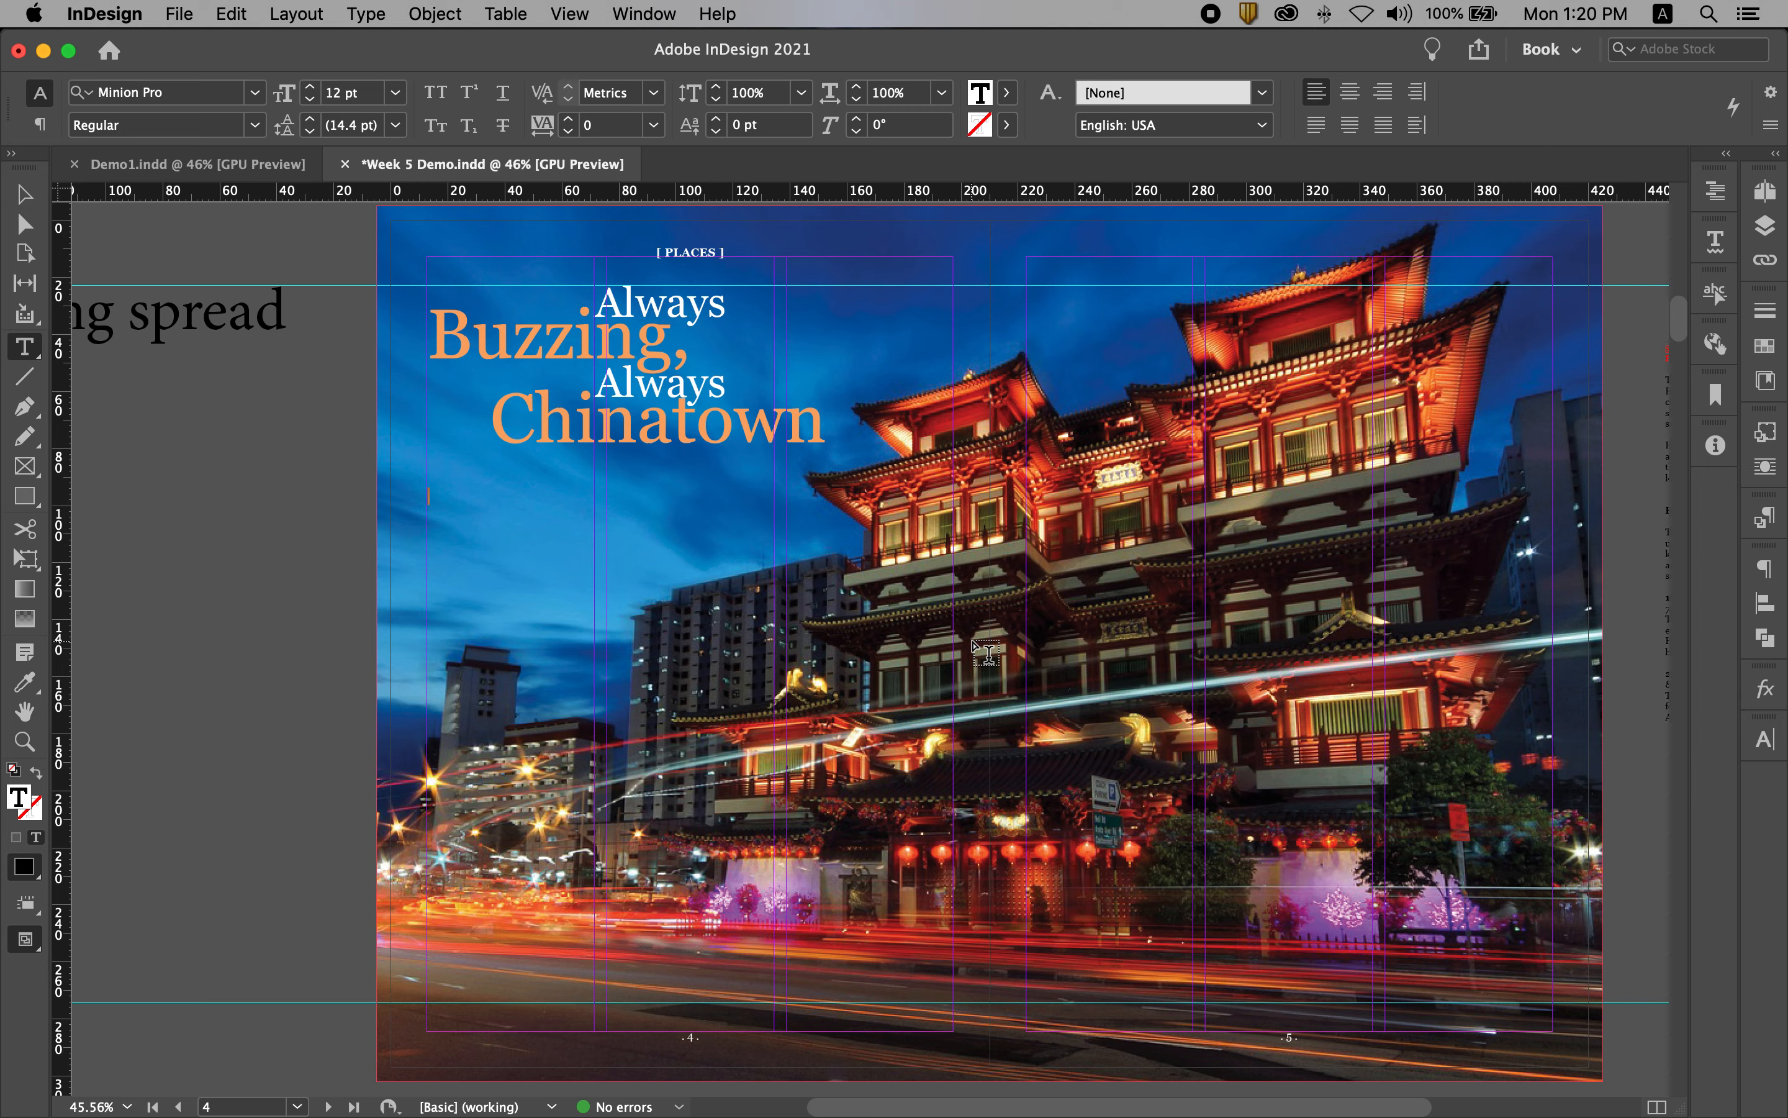
key("cmd+v")
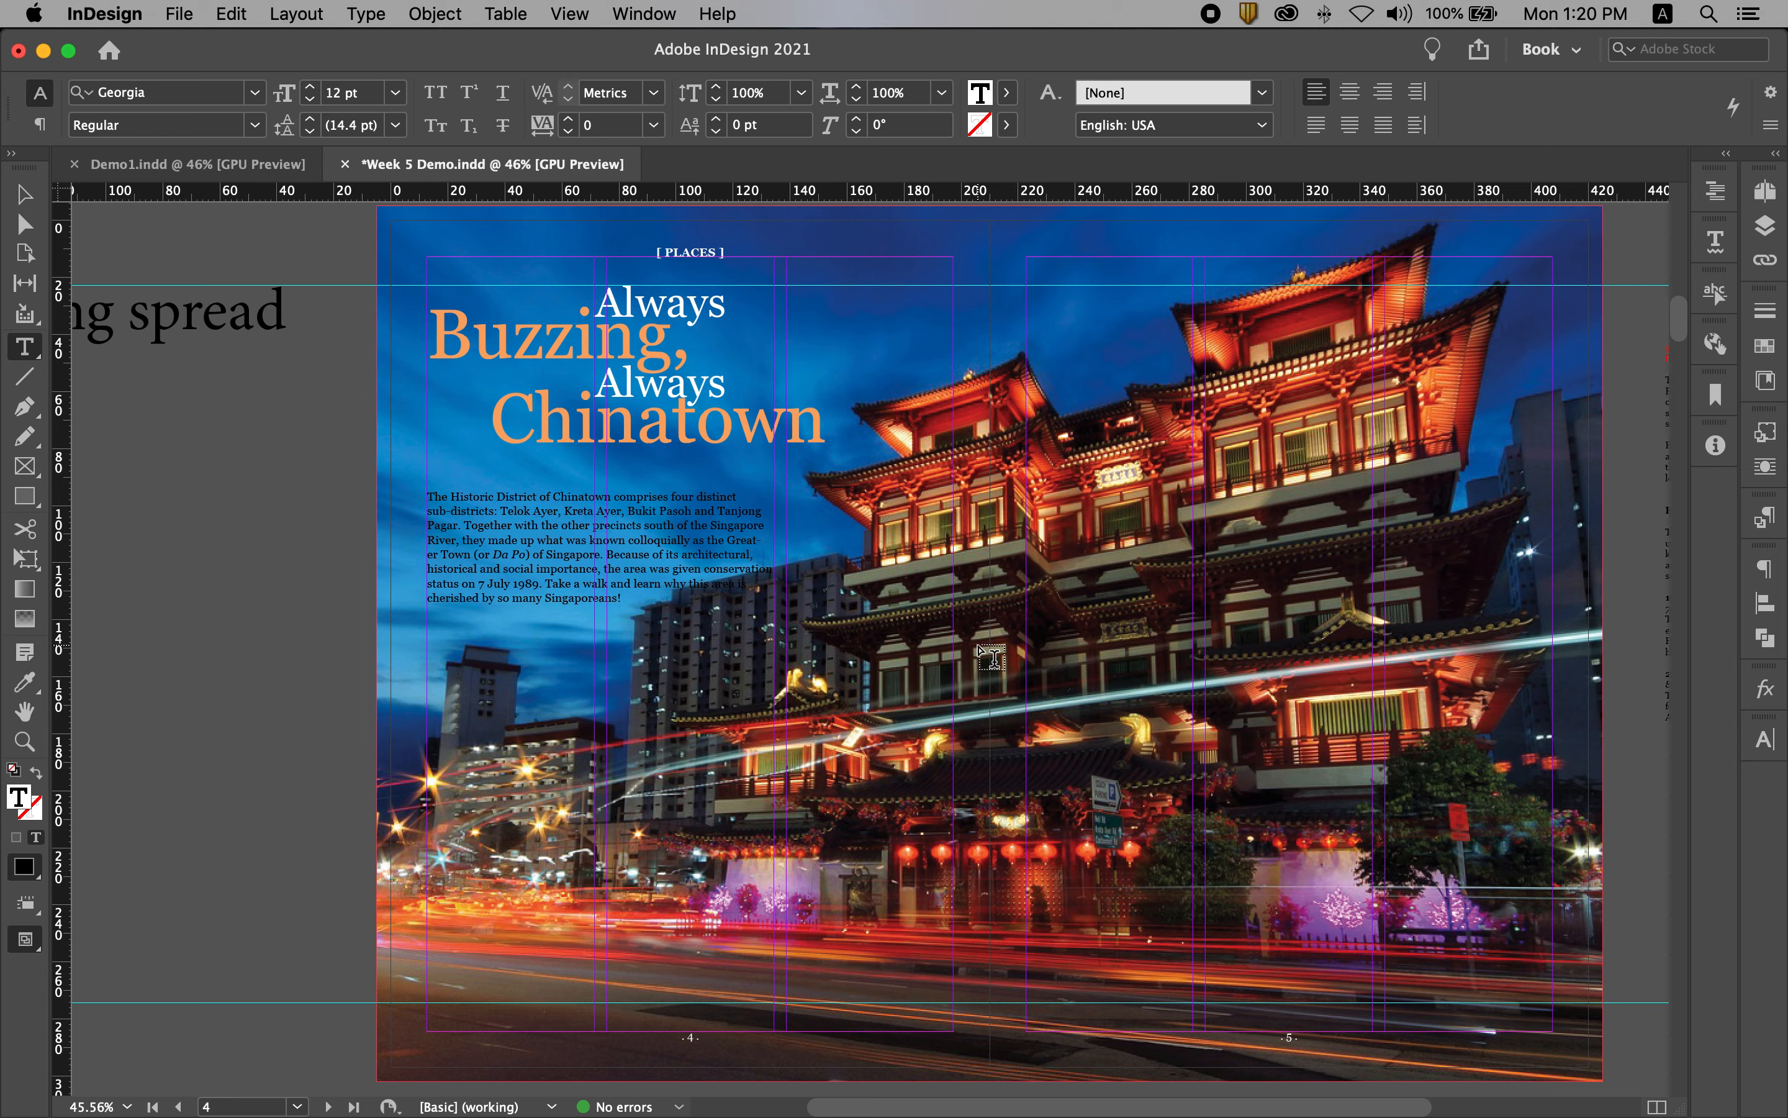
Step: Set the font size of the whole intro paragraph to 14 pt
left_click(731, 597)
key("super+a")
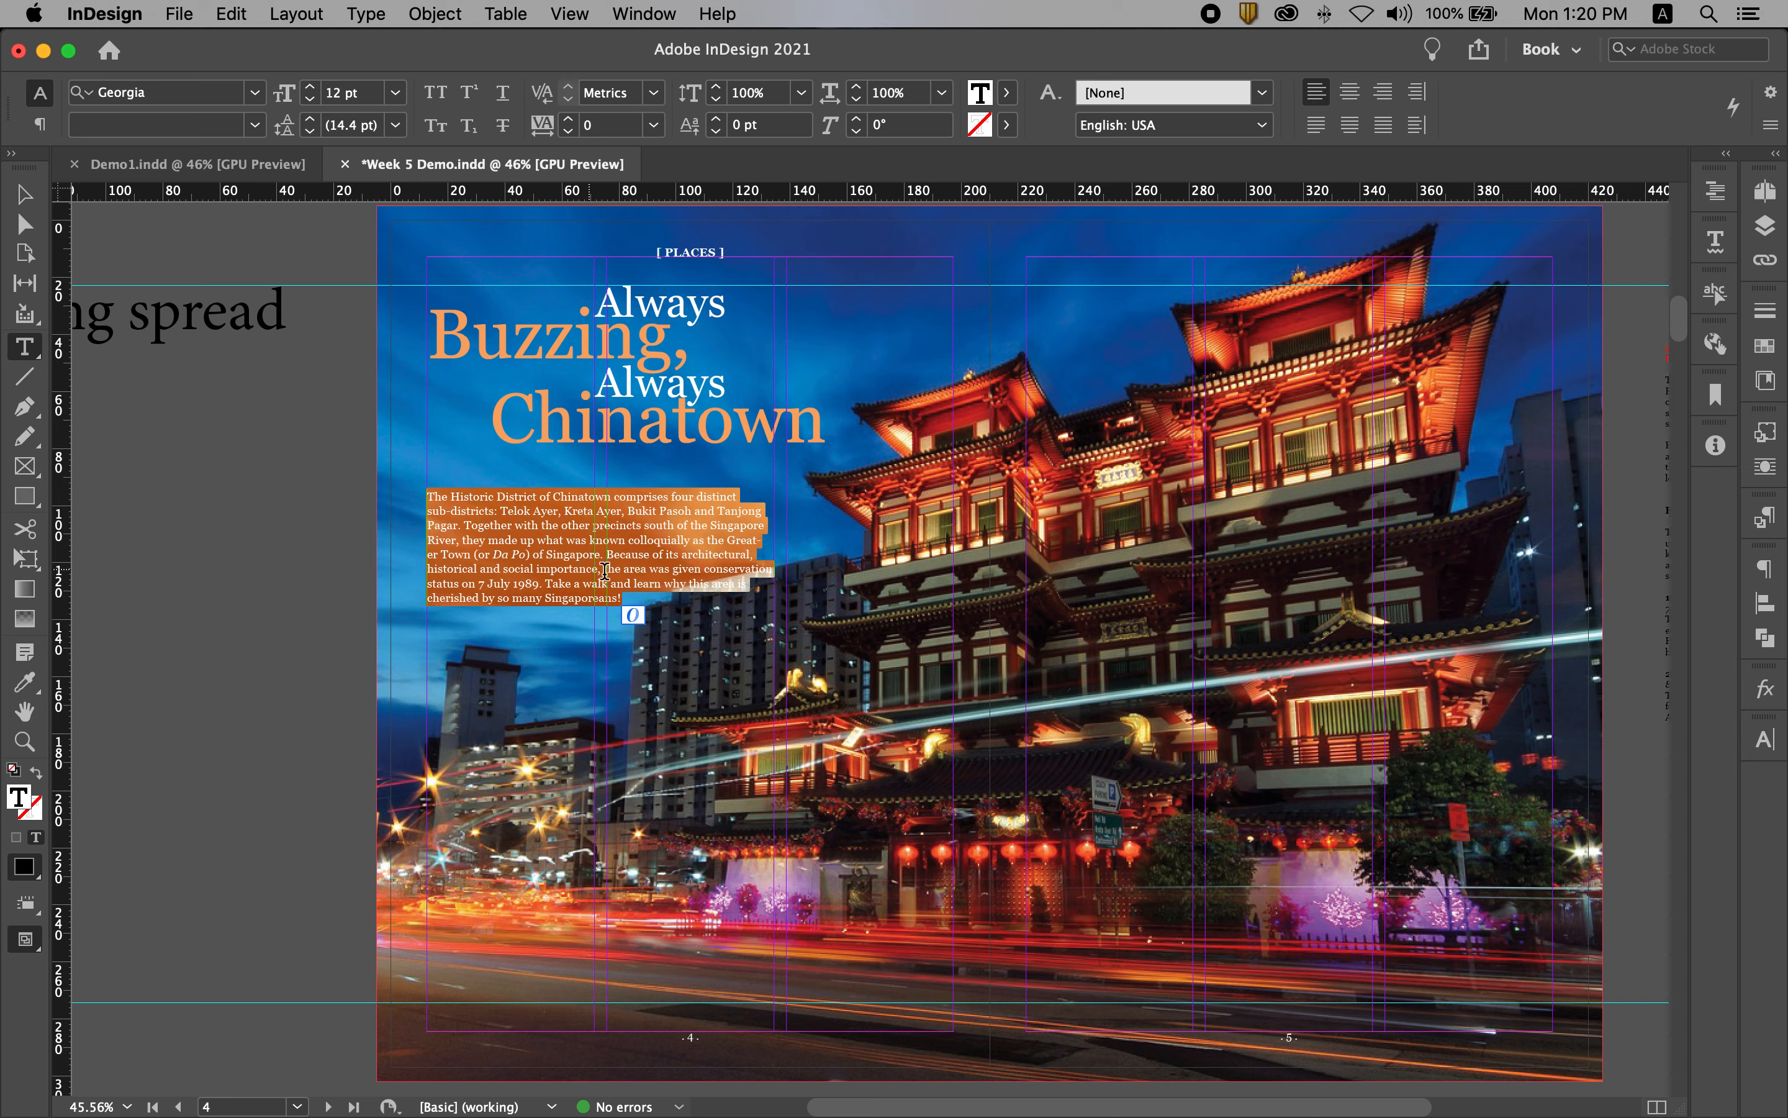
left_click(362, 92)
type("14")
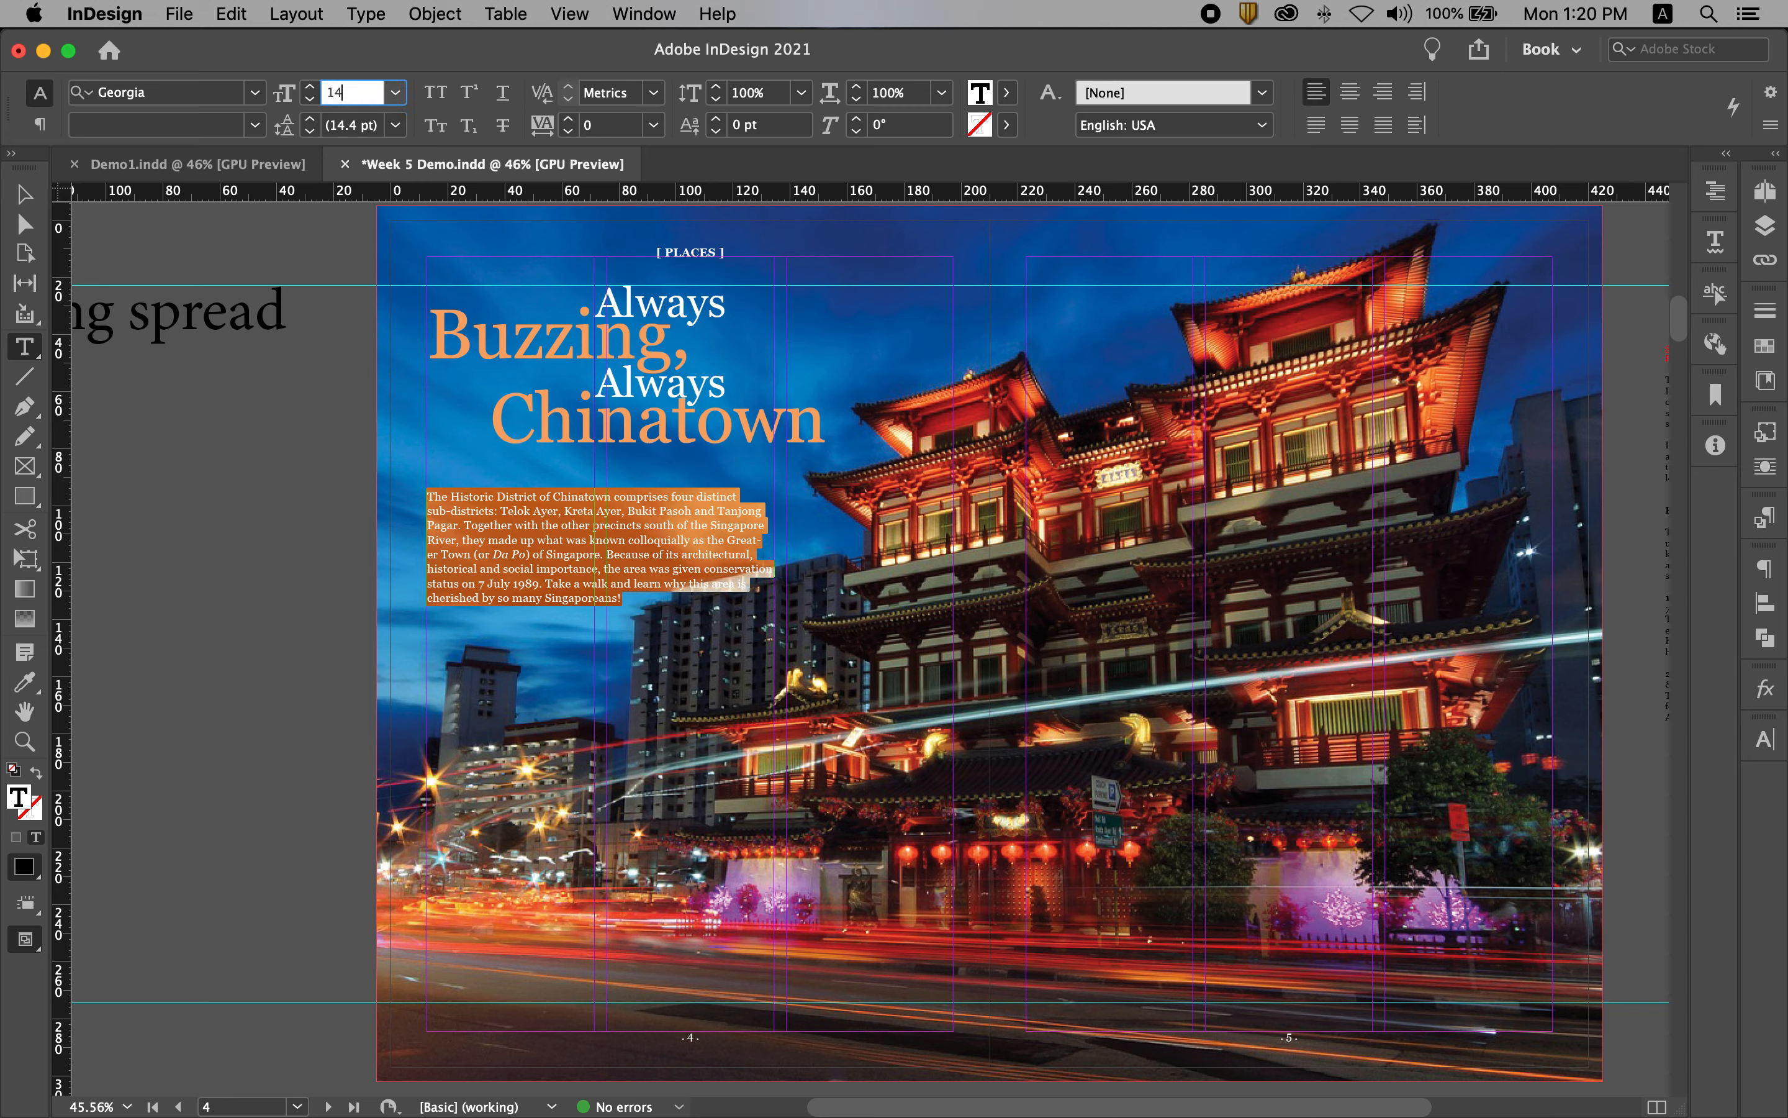
key("Return")
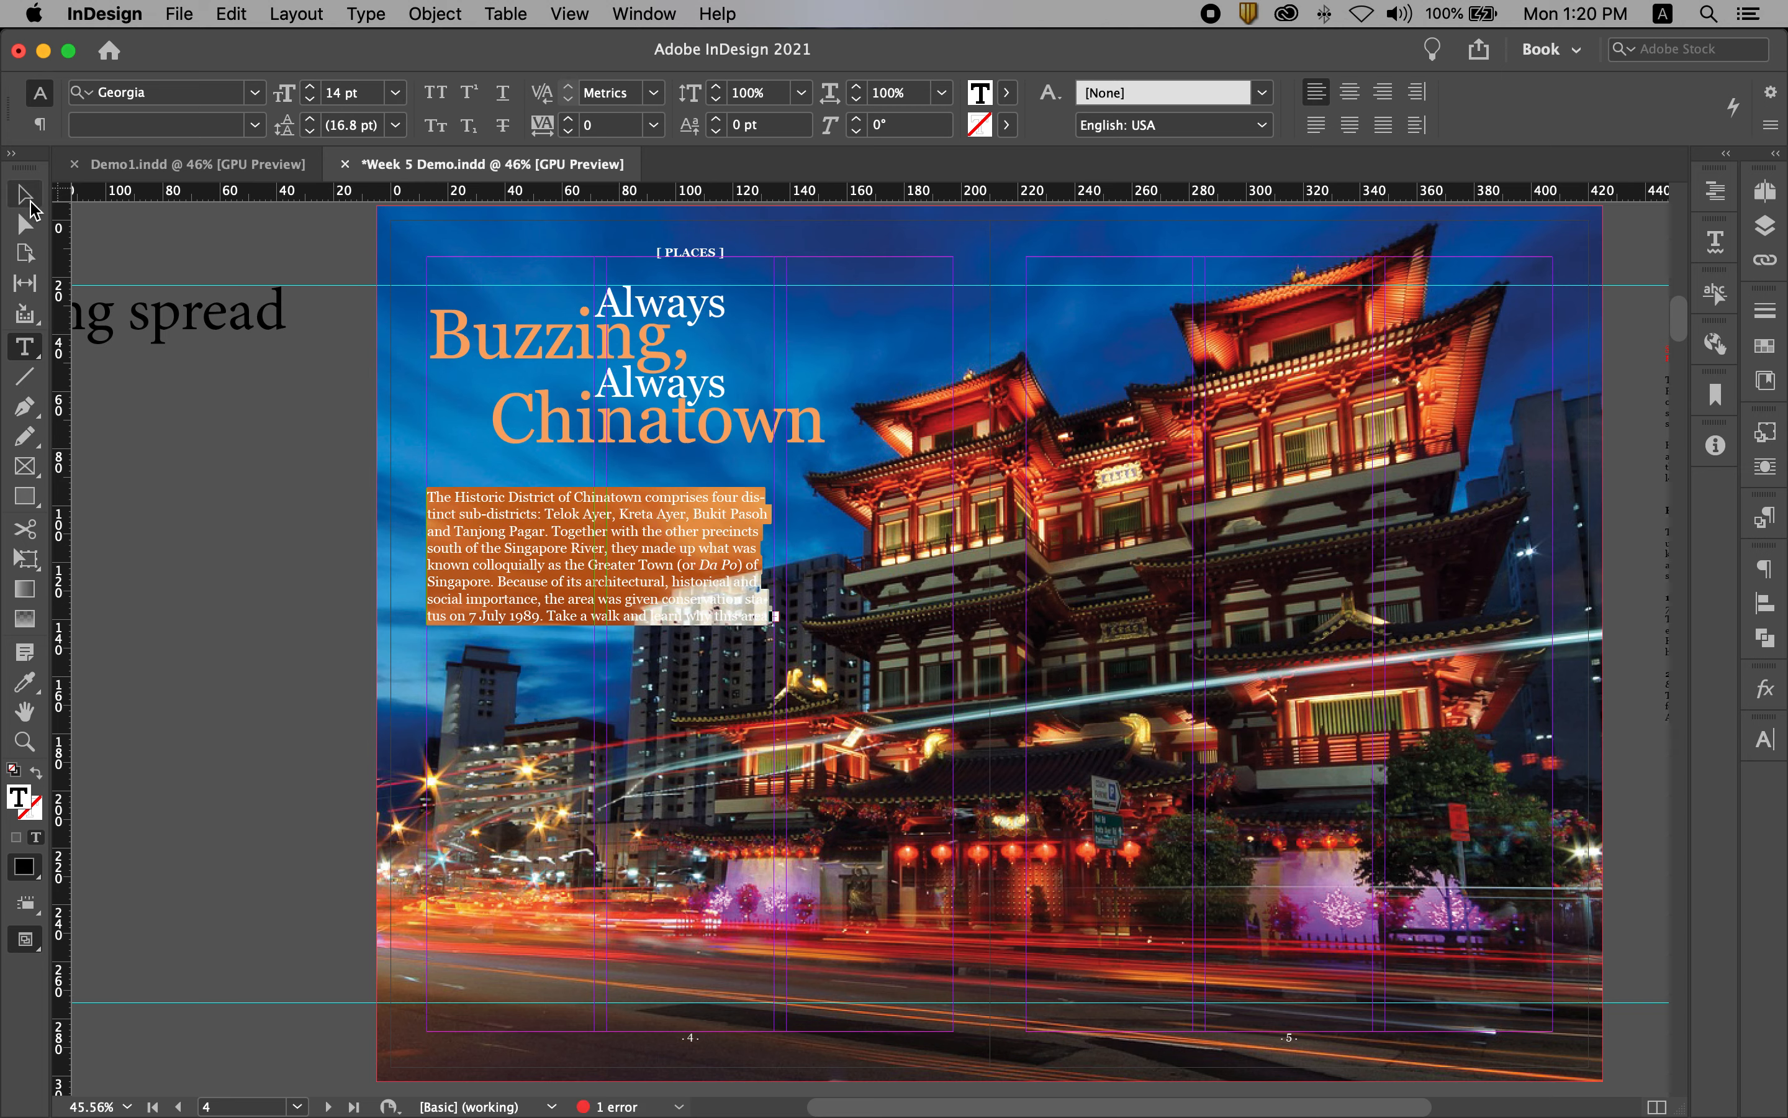
Step: Fit the intro text frame's height to its full text and move it up about 6 mm, closer to the title
left_click(31, 206)
left_click_drag(600, 625, 599, 680)
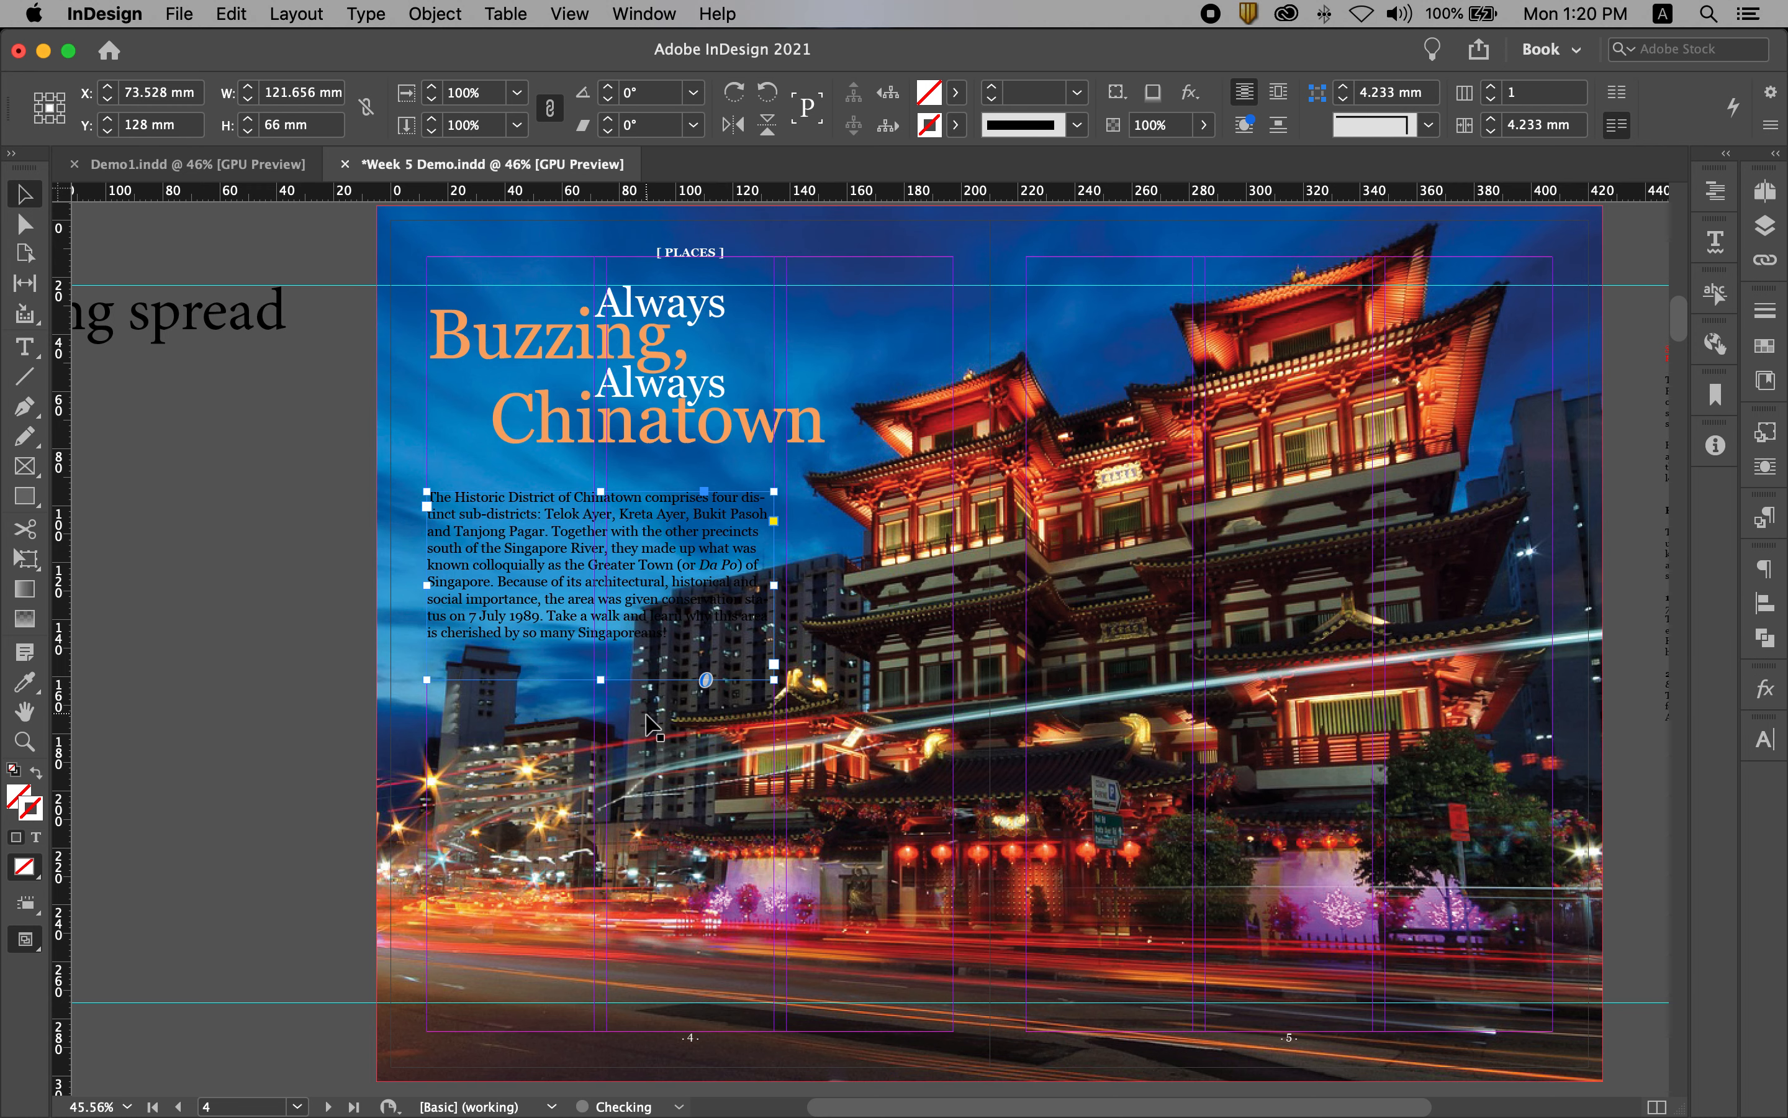
double_click(602, 679)
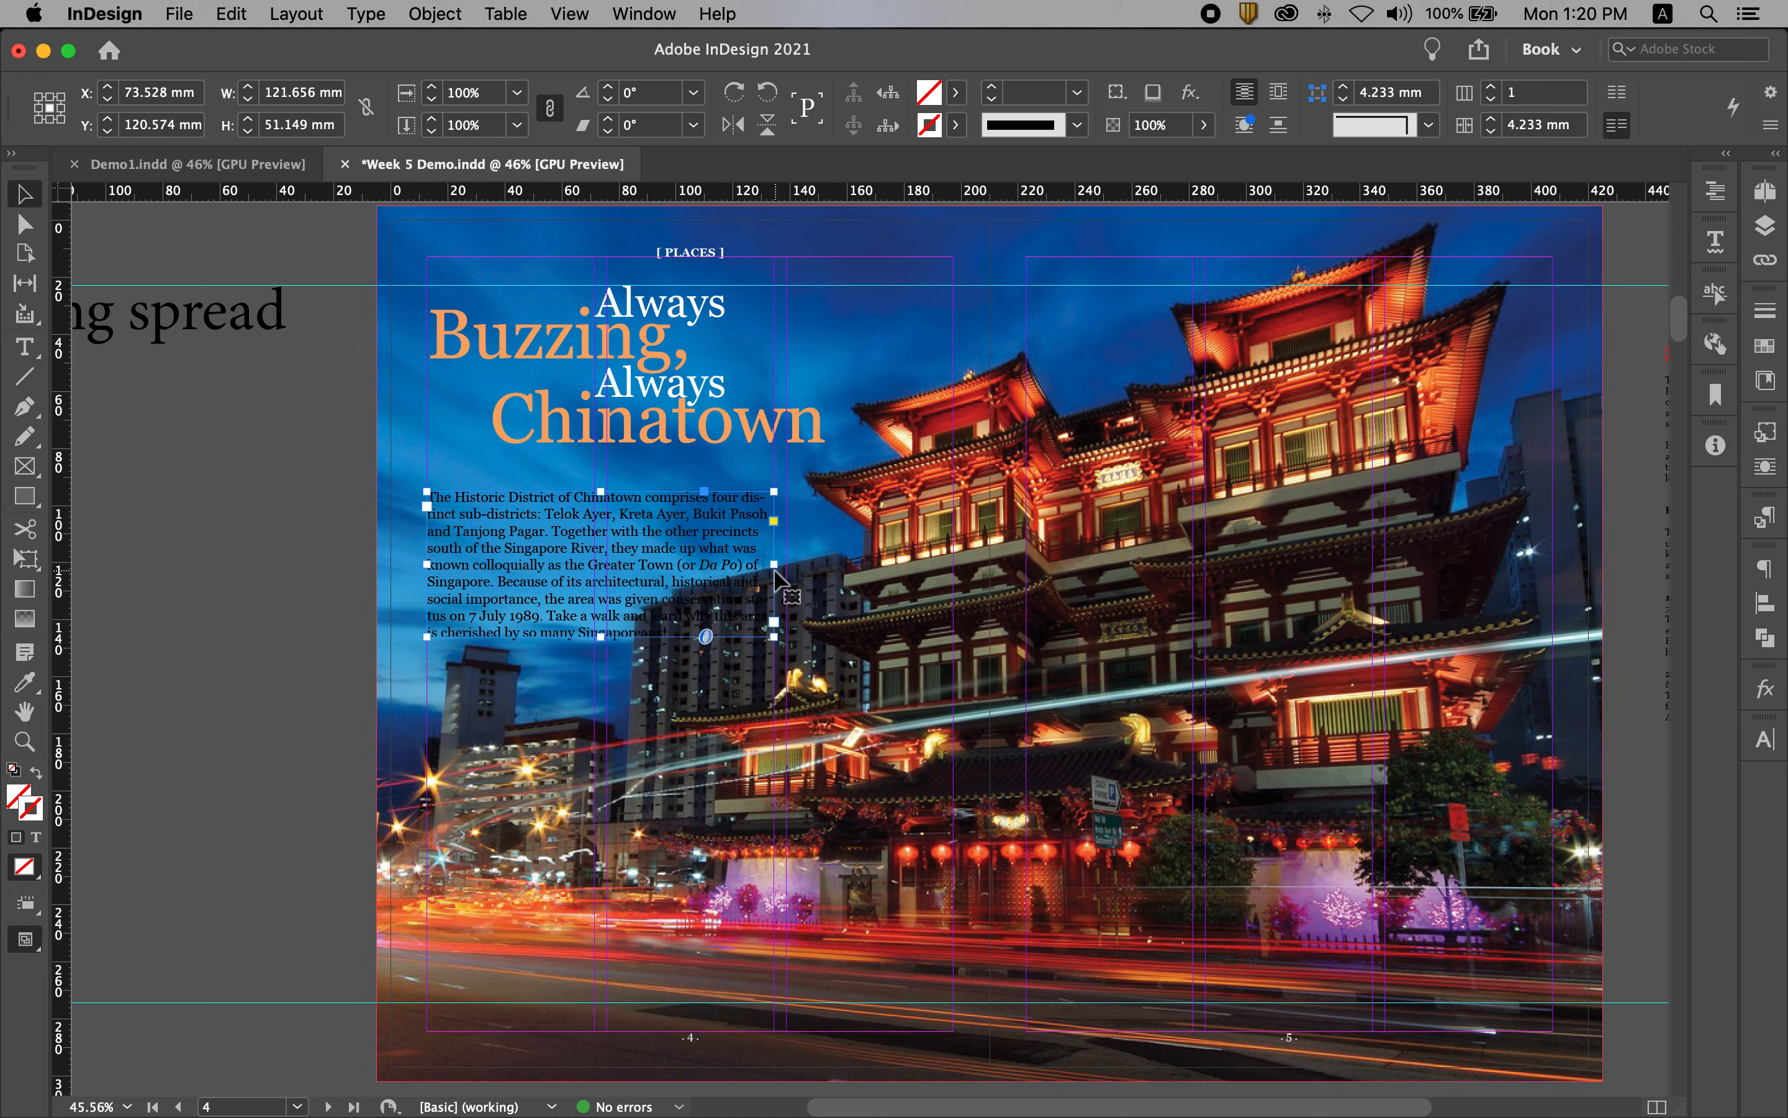
left_click_drag(736, 563, 735, 544)
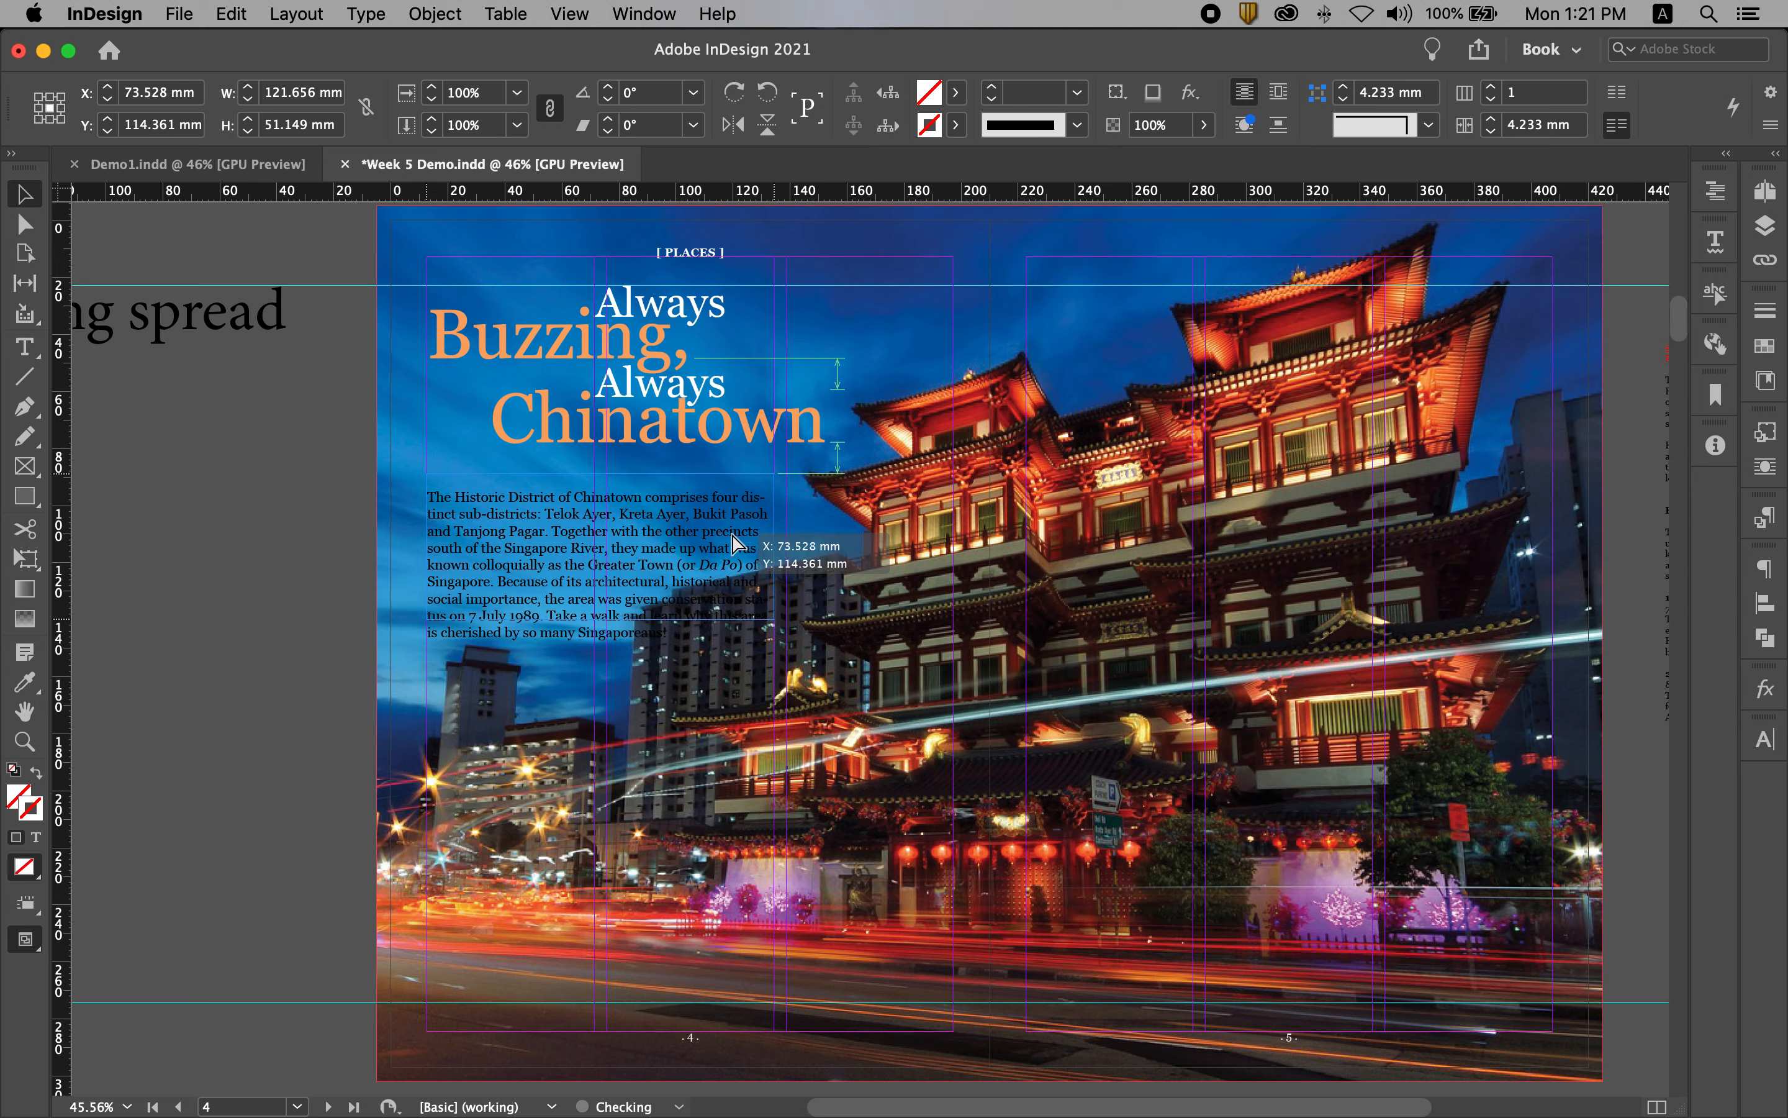
left_click_drag(734, 535, 734, 536)
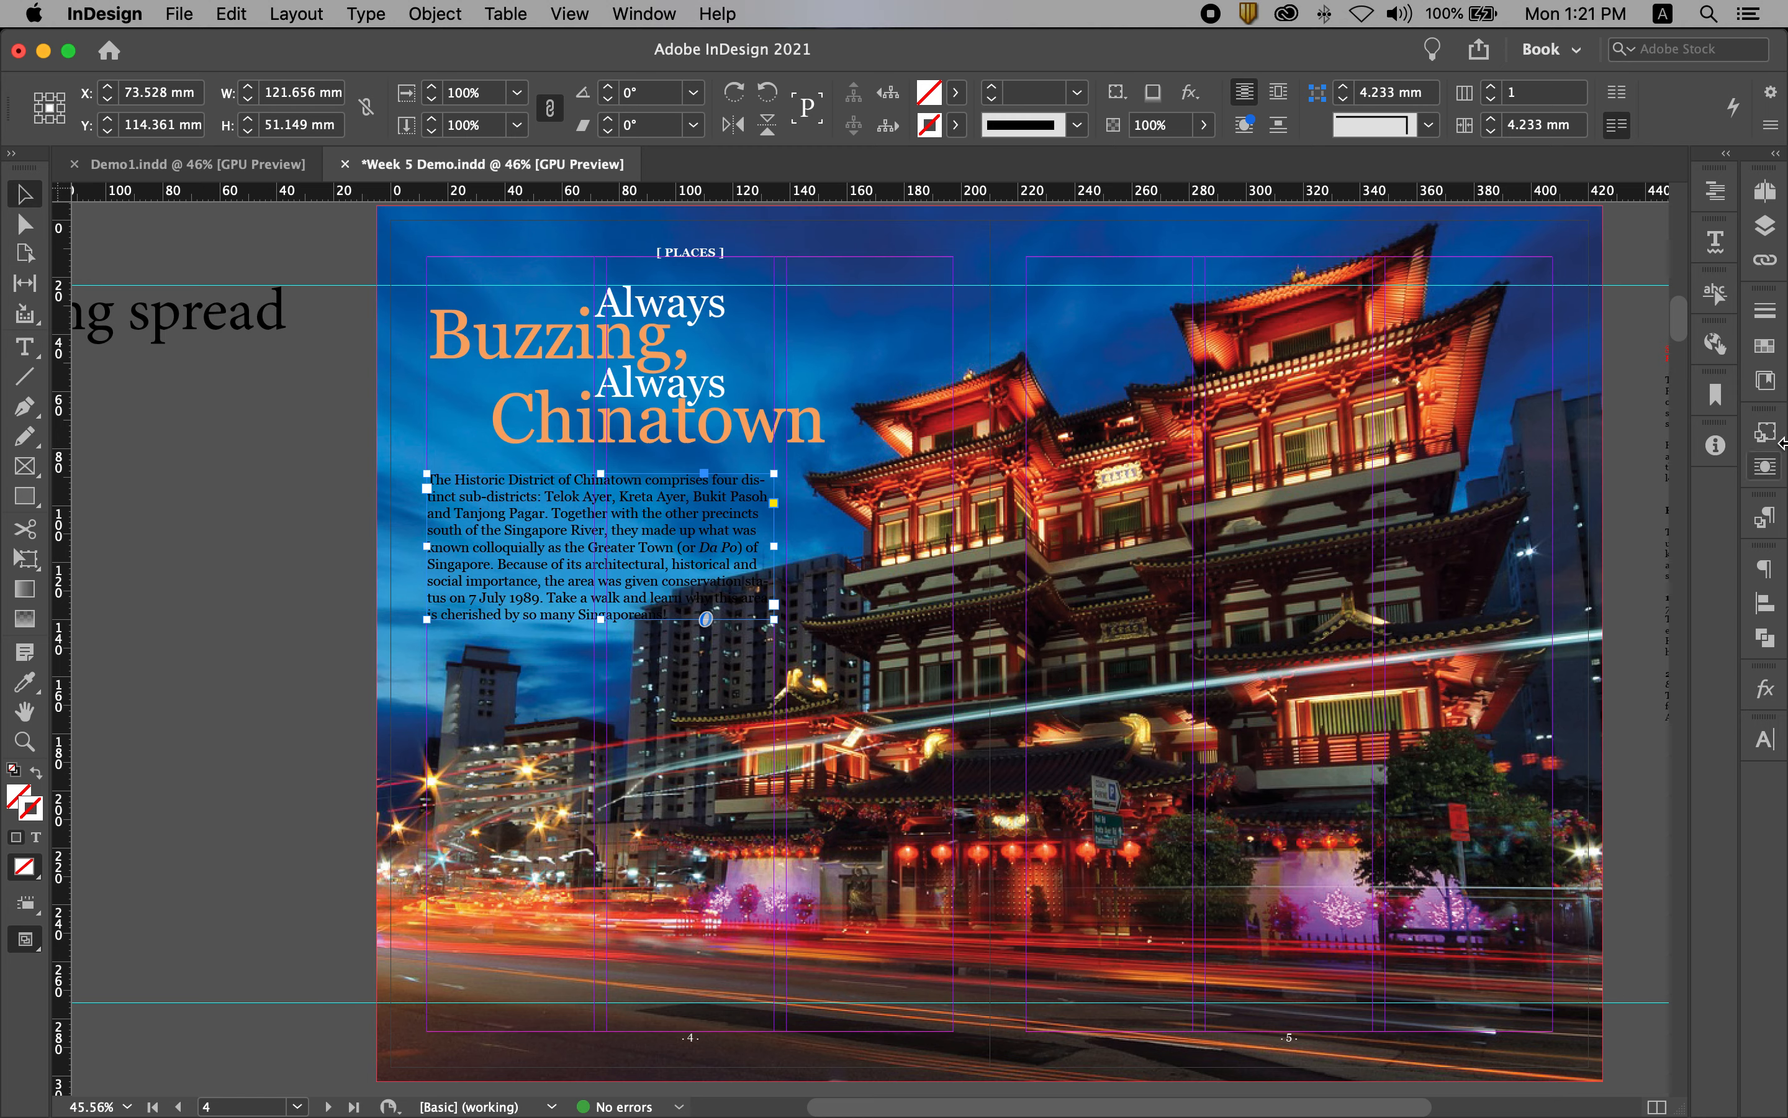
Step: Apply the [Paper] swatch to the text of the intro frame
left_click(1766, 346)
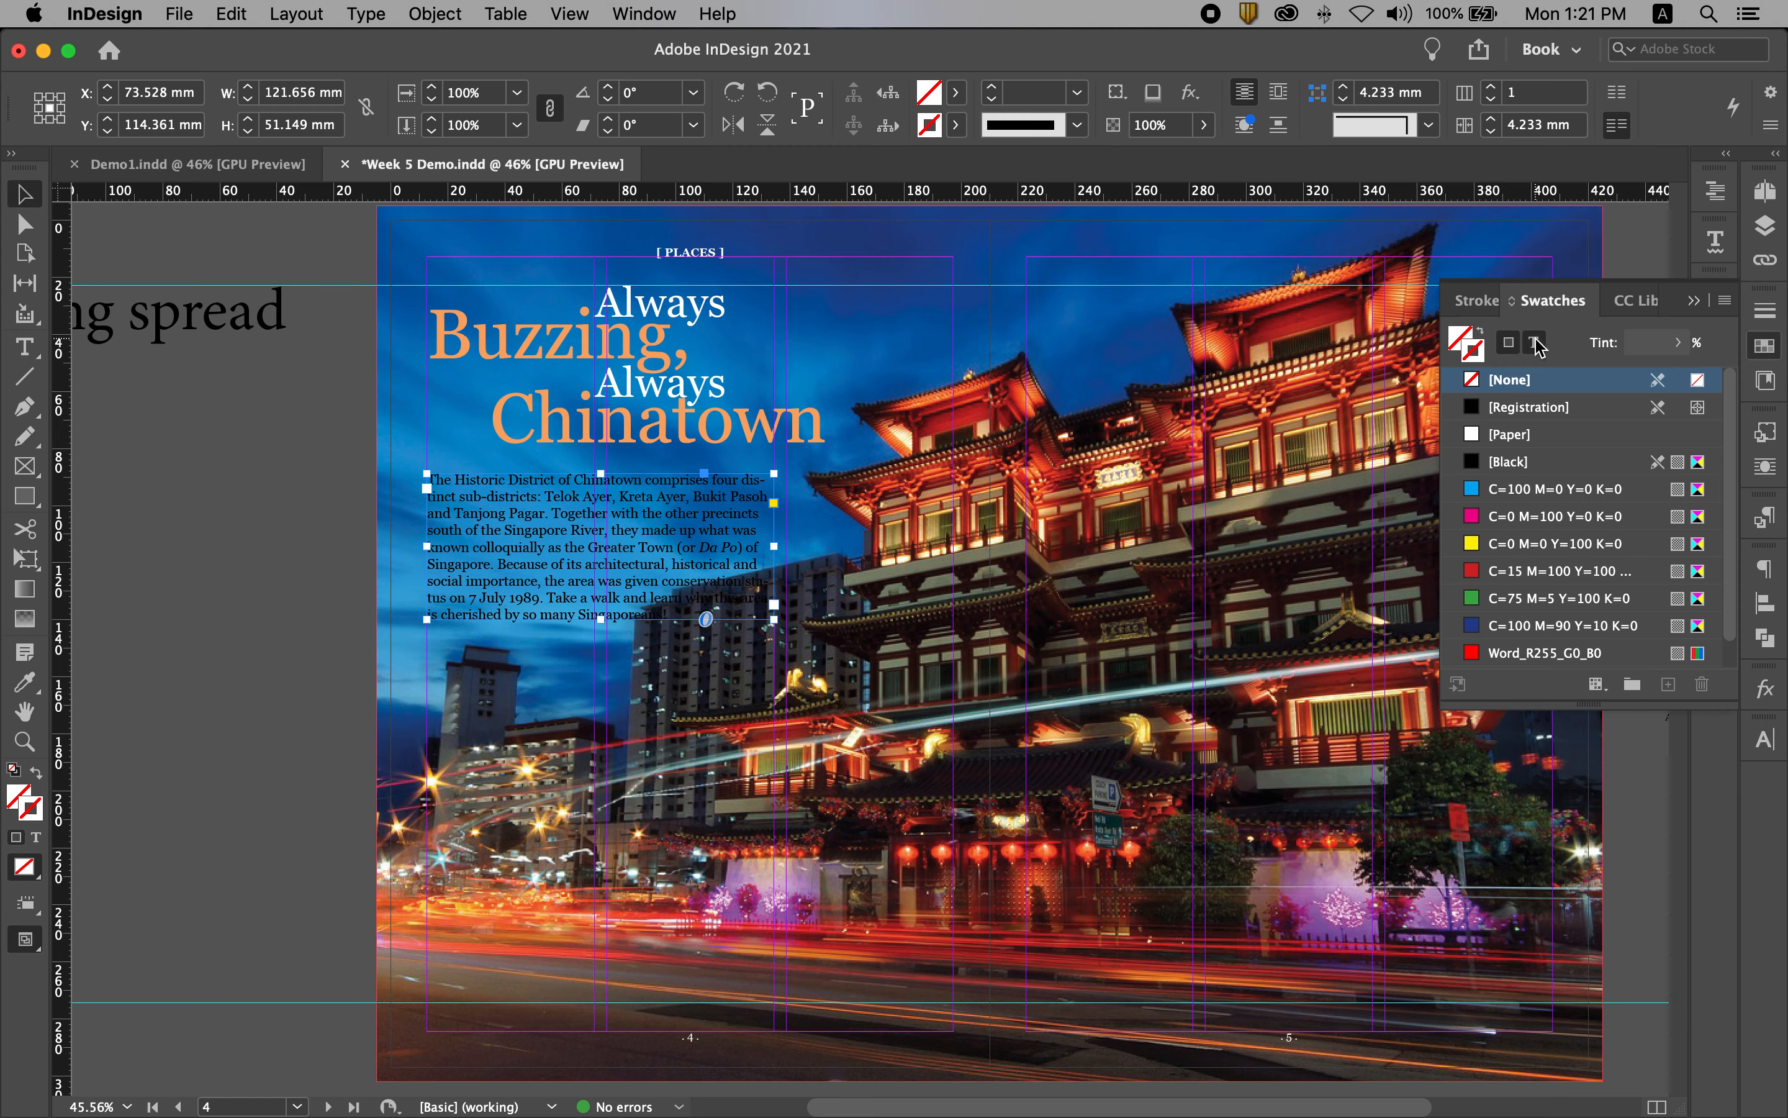
left_click(1536, 343)
left_click(1525, 436)
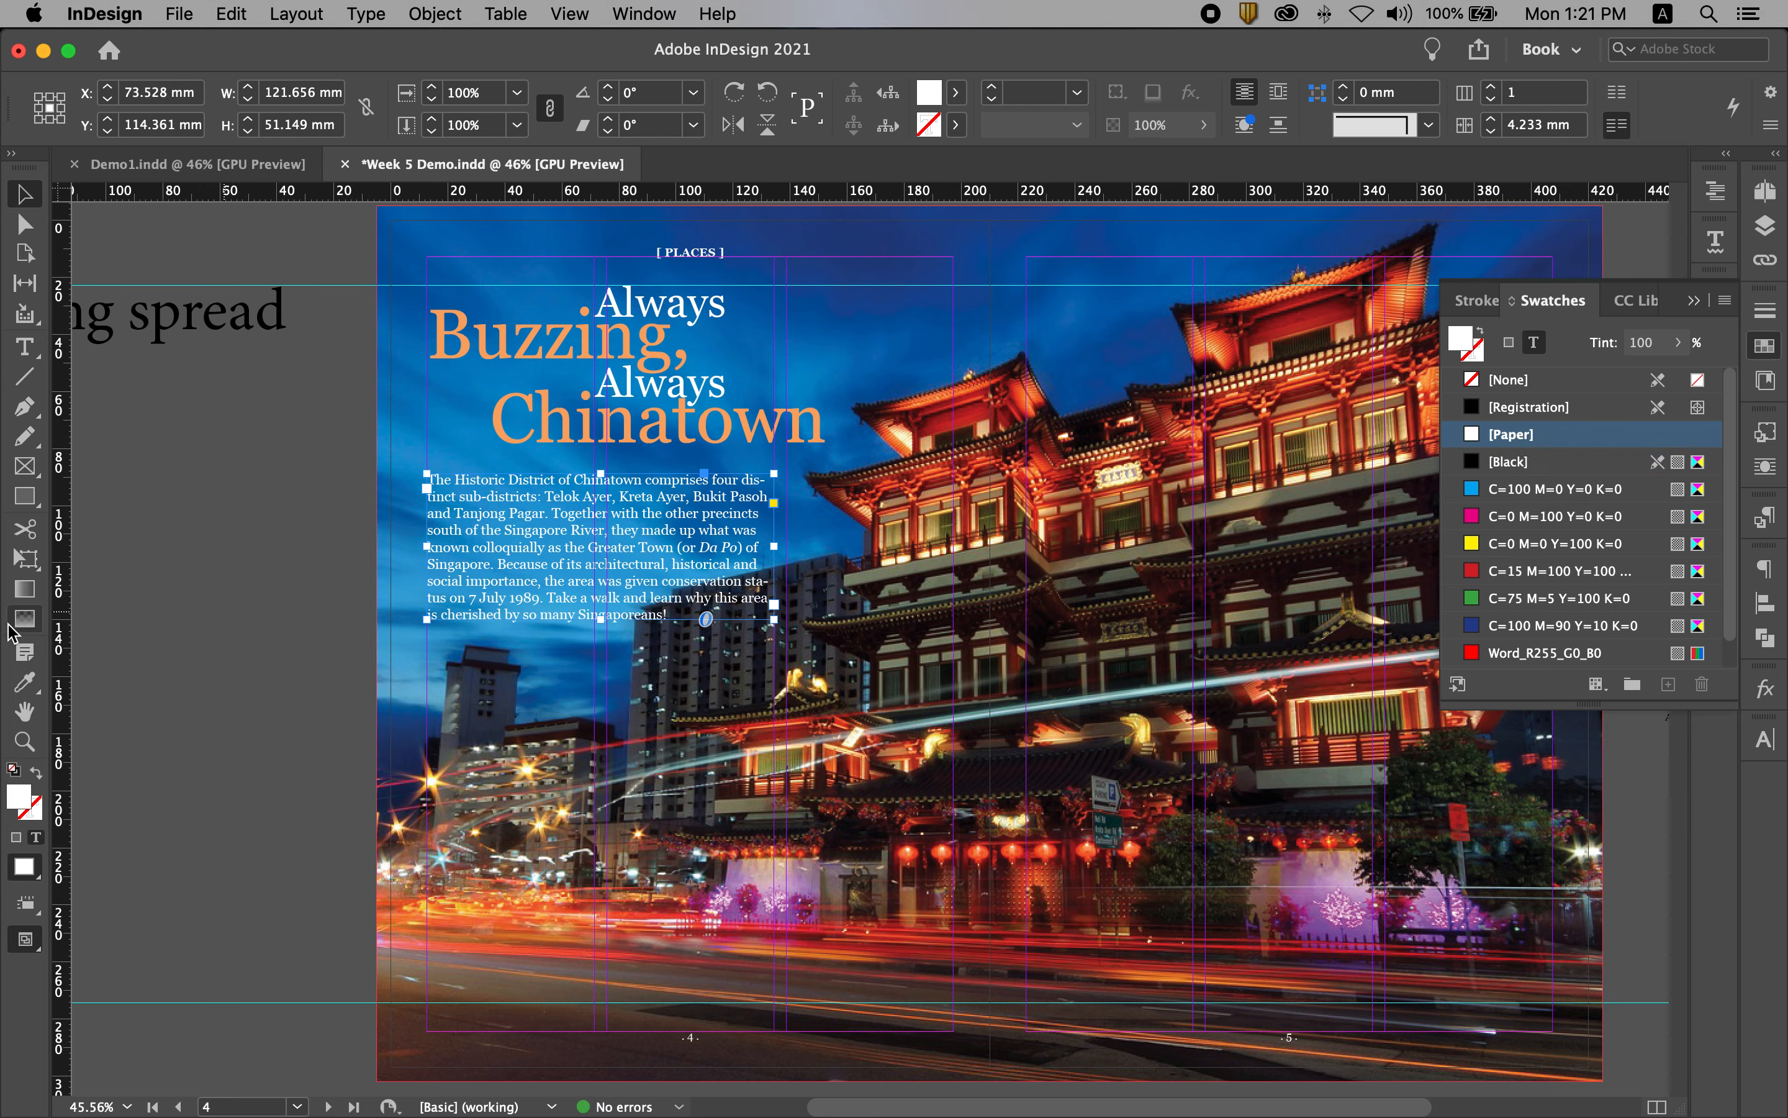
key("j")
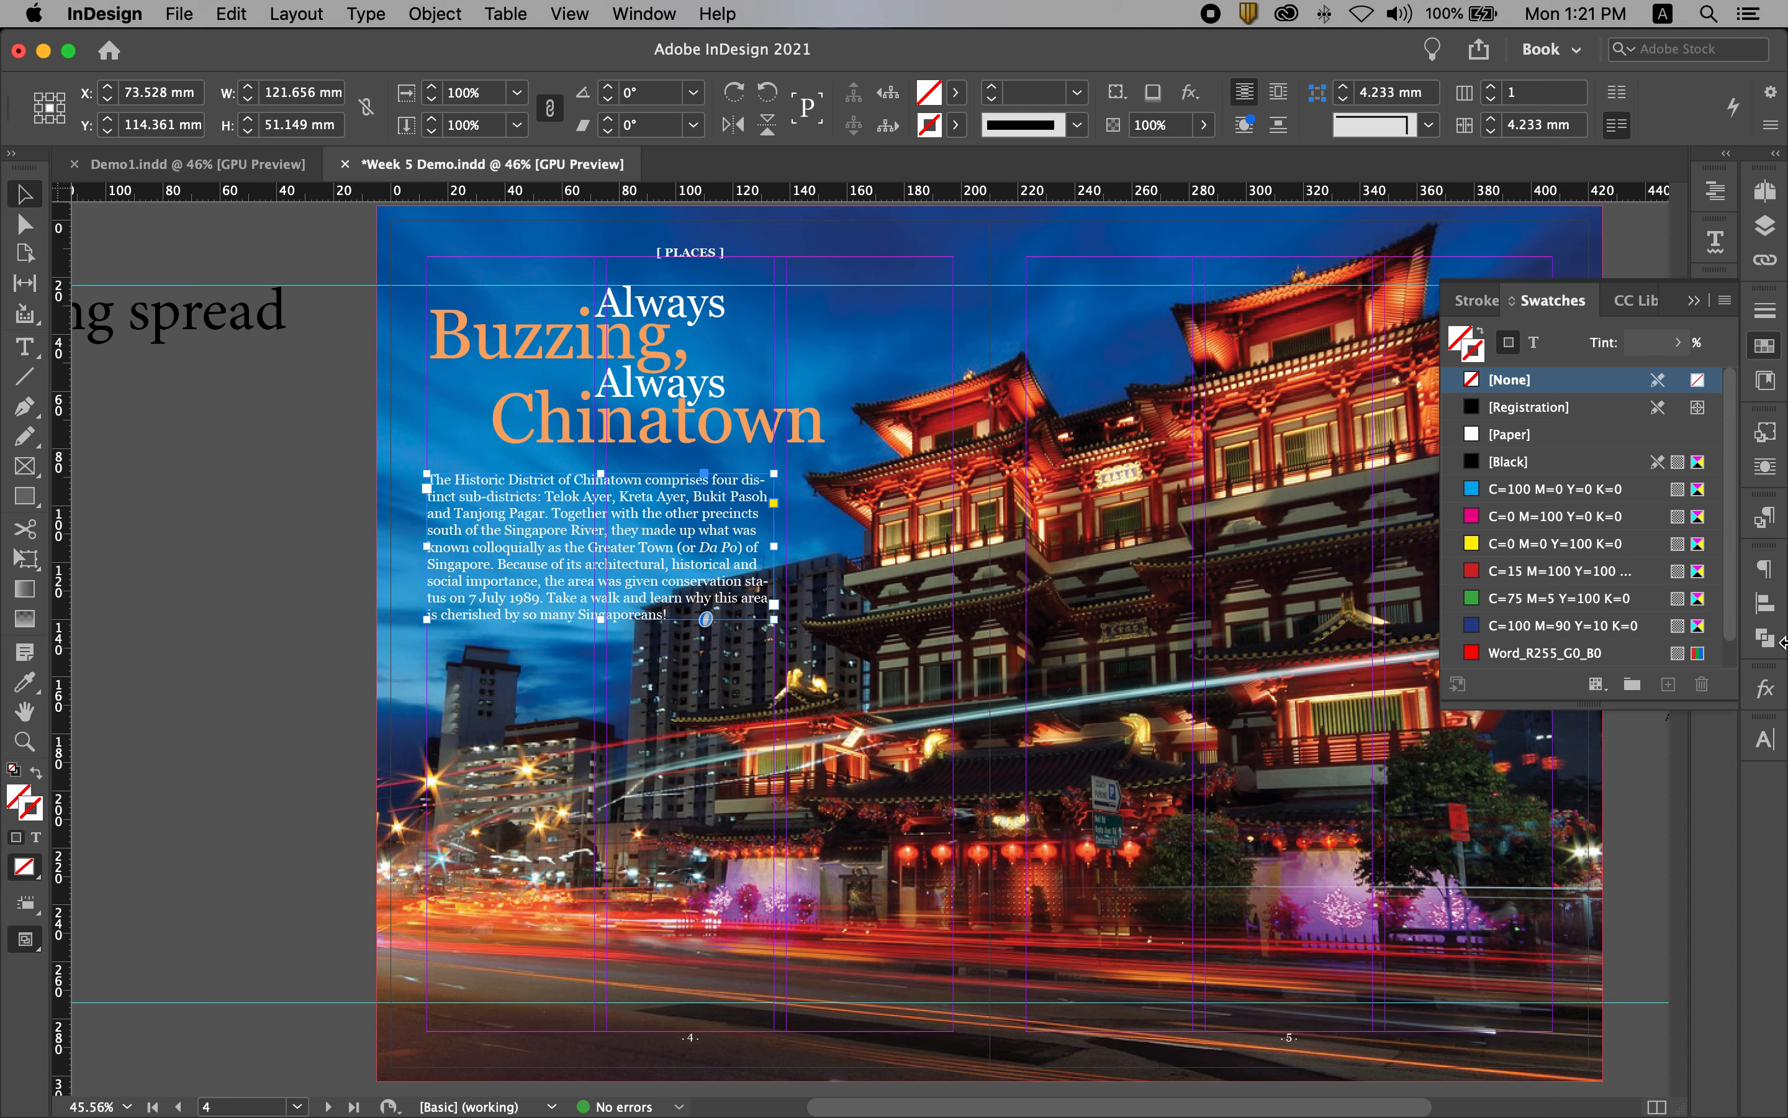
left_click(1765, 570)
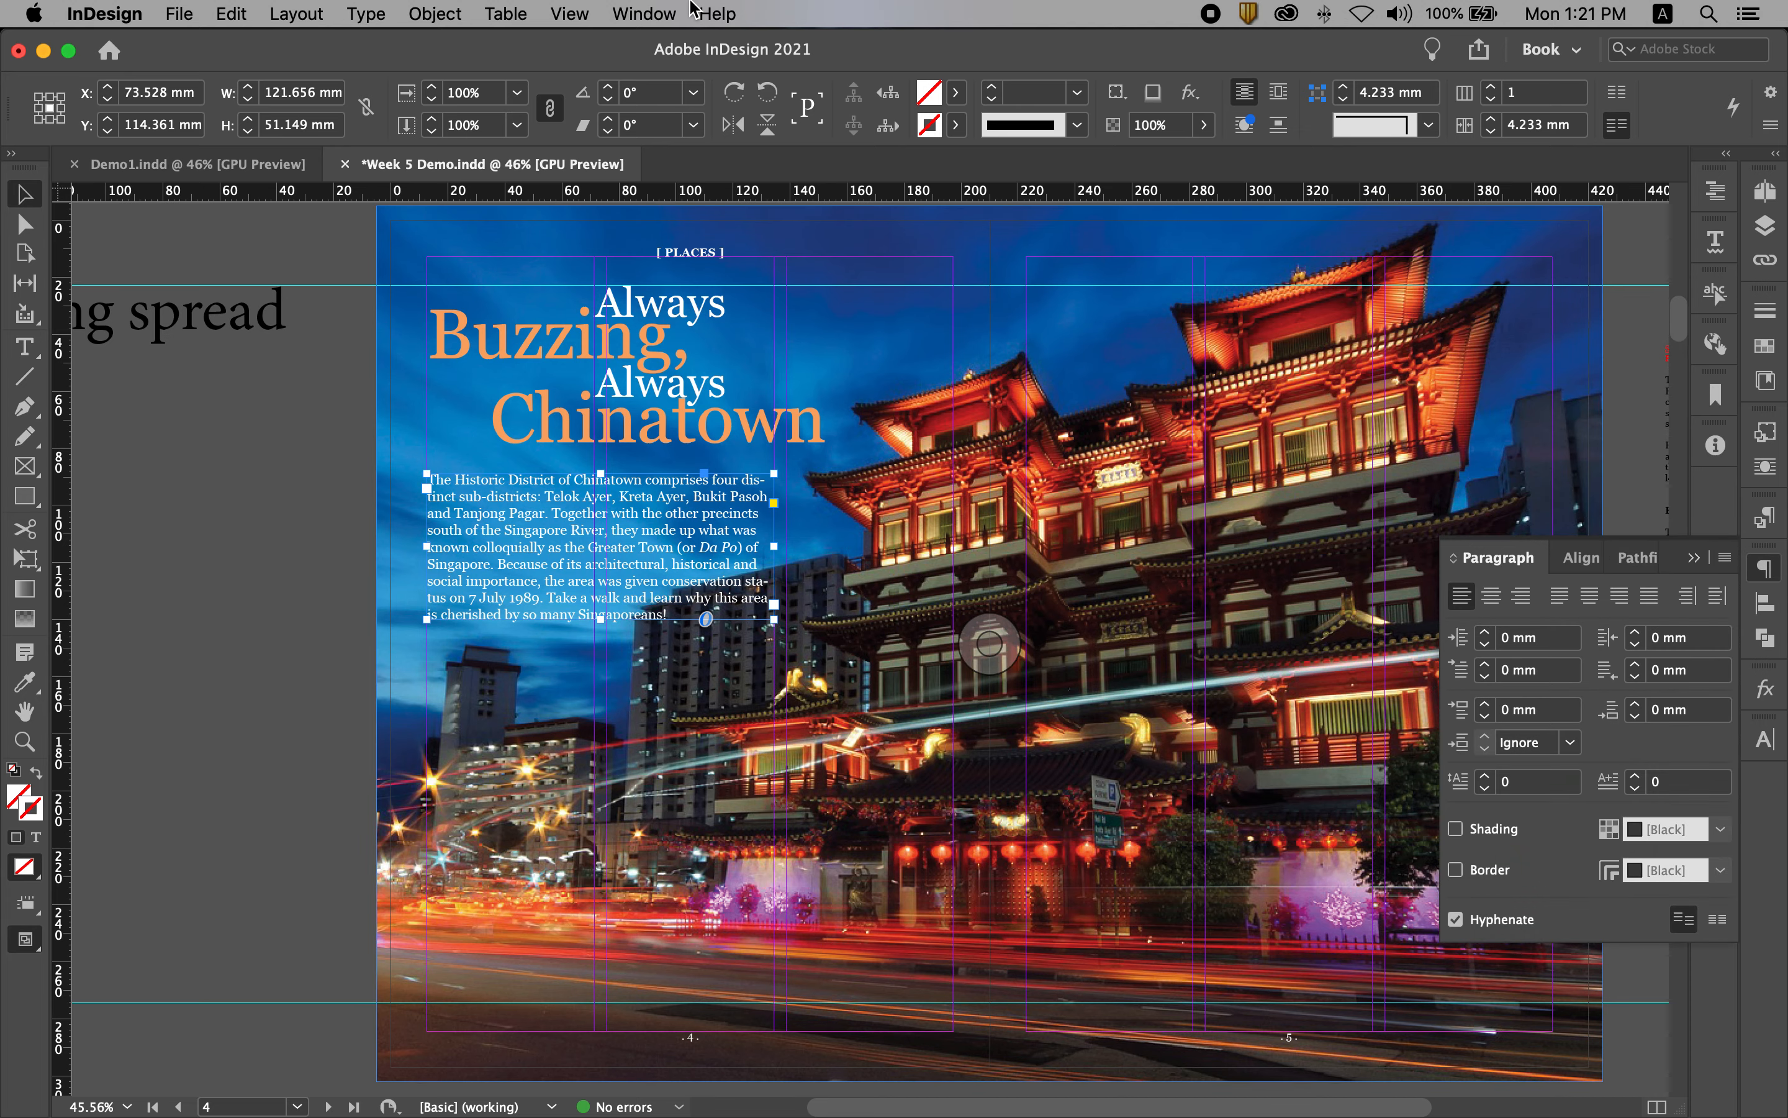
left_click(649, 12)
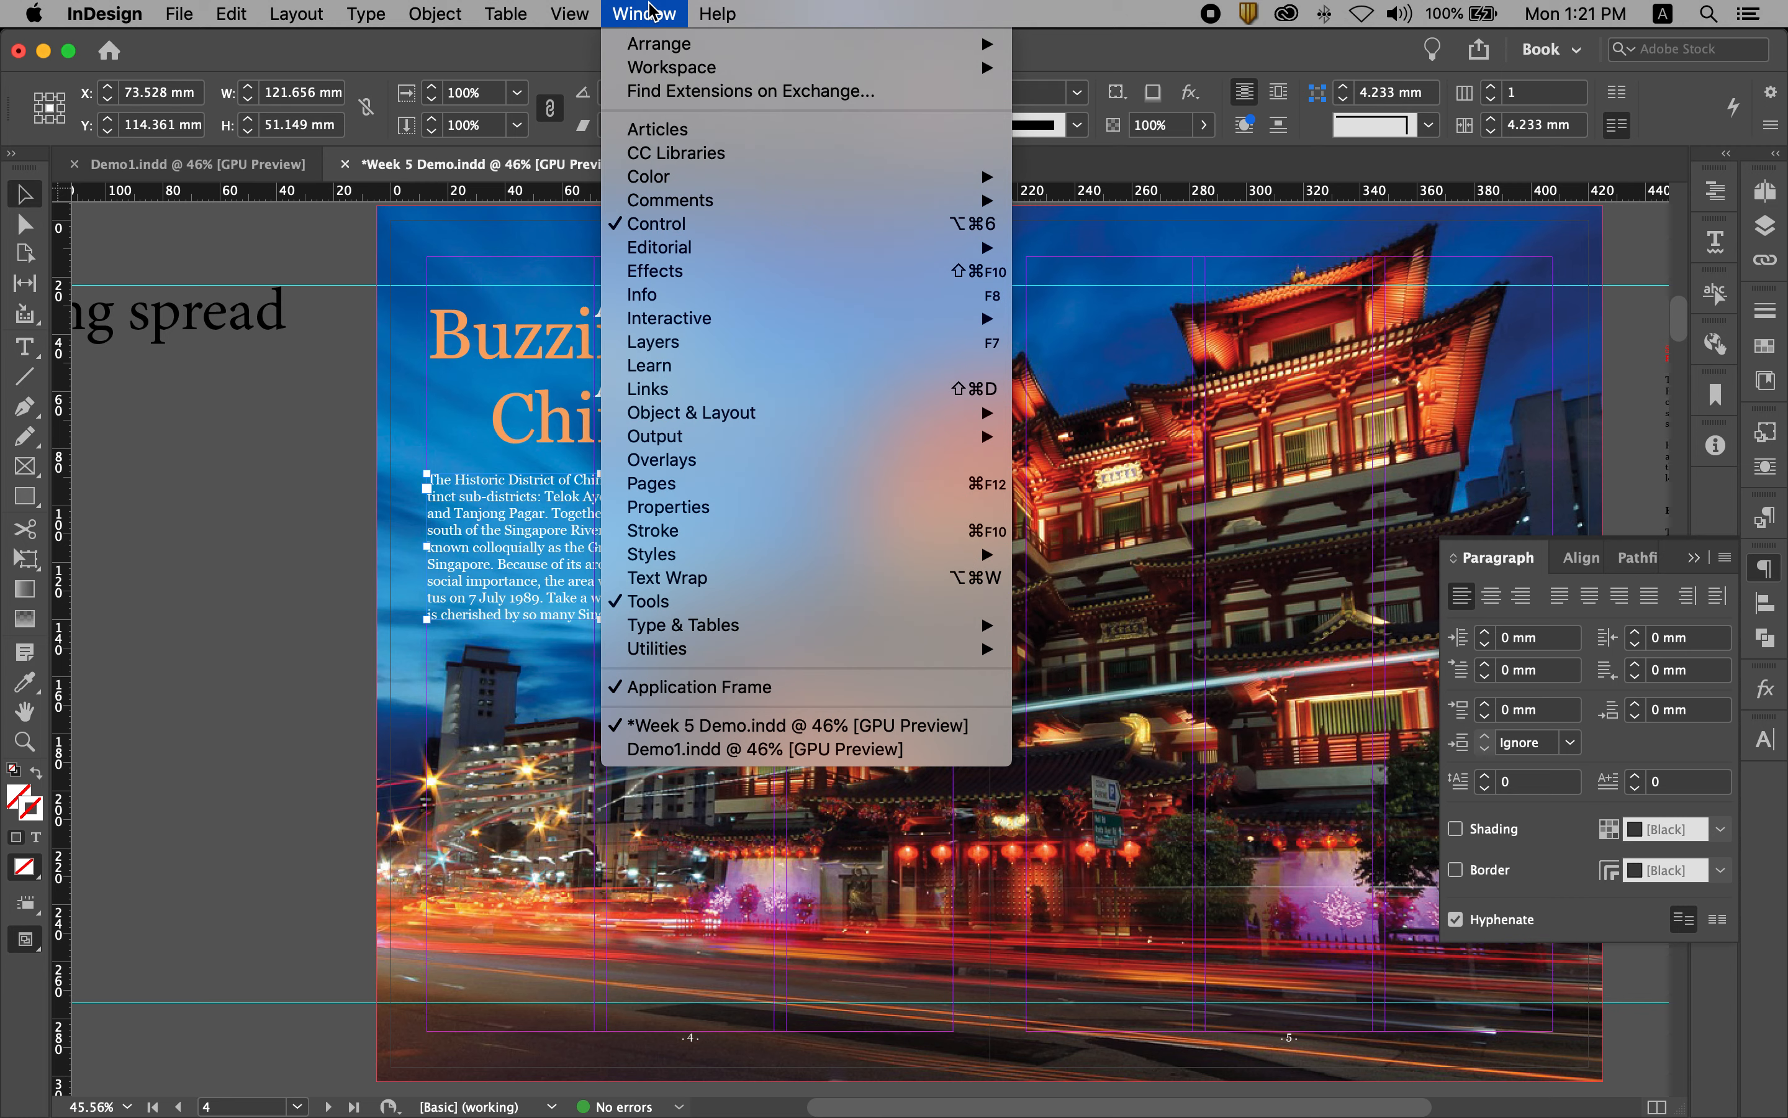
mouse_move(680, 422)
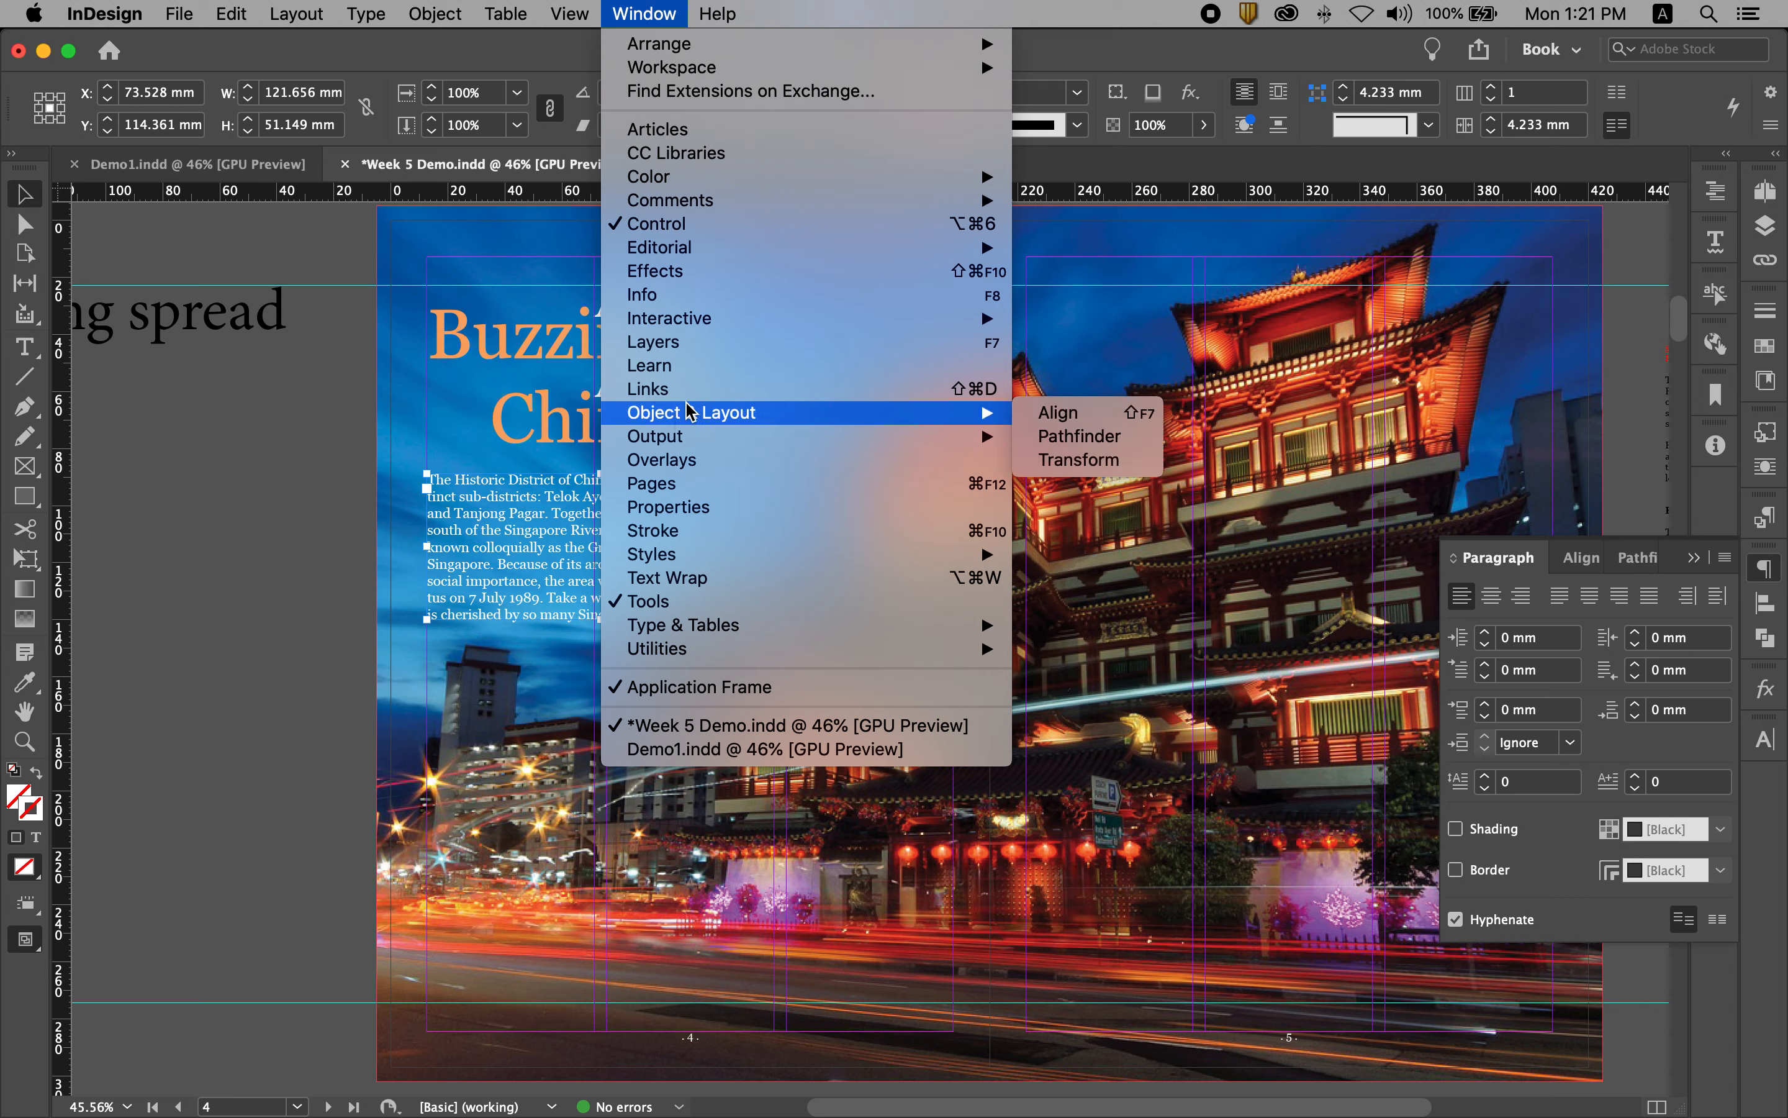
mouse_move(689, 632)
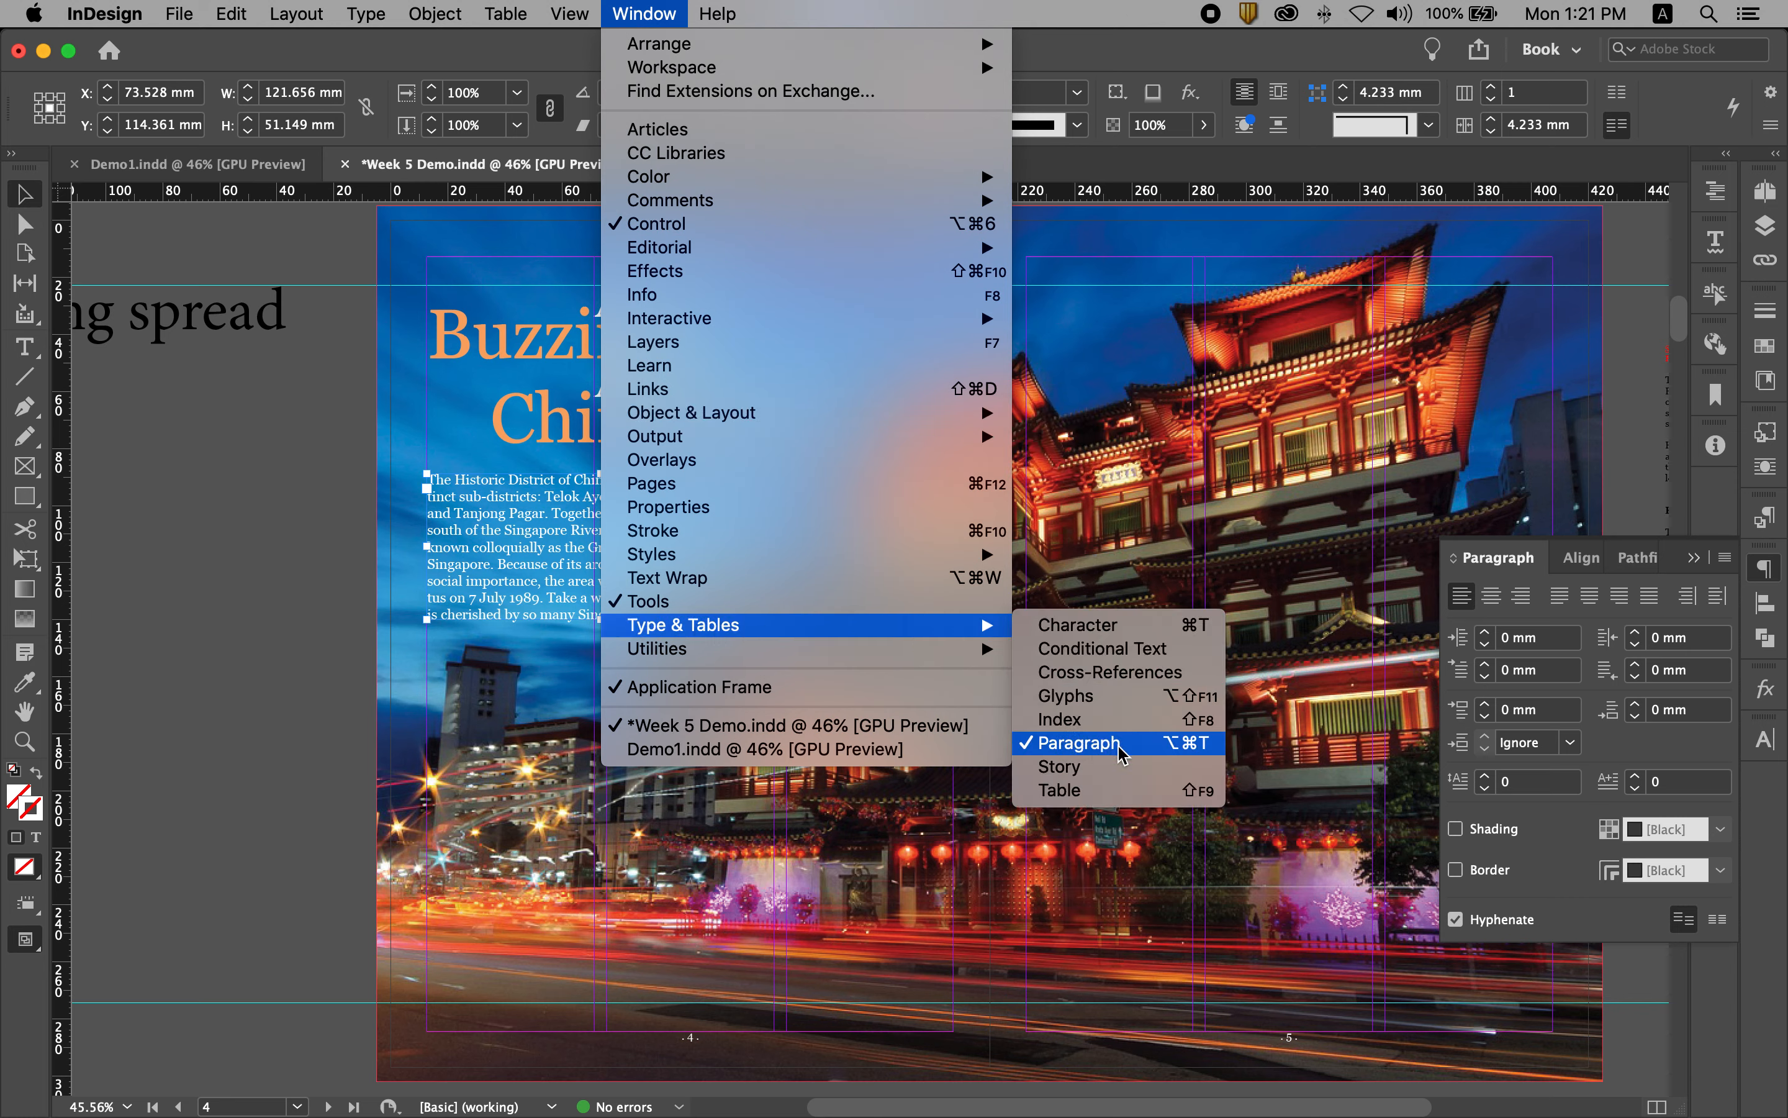
left_click(1091, 753)
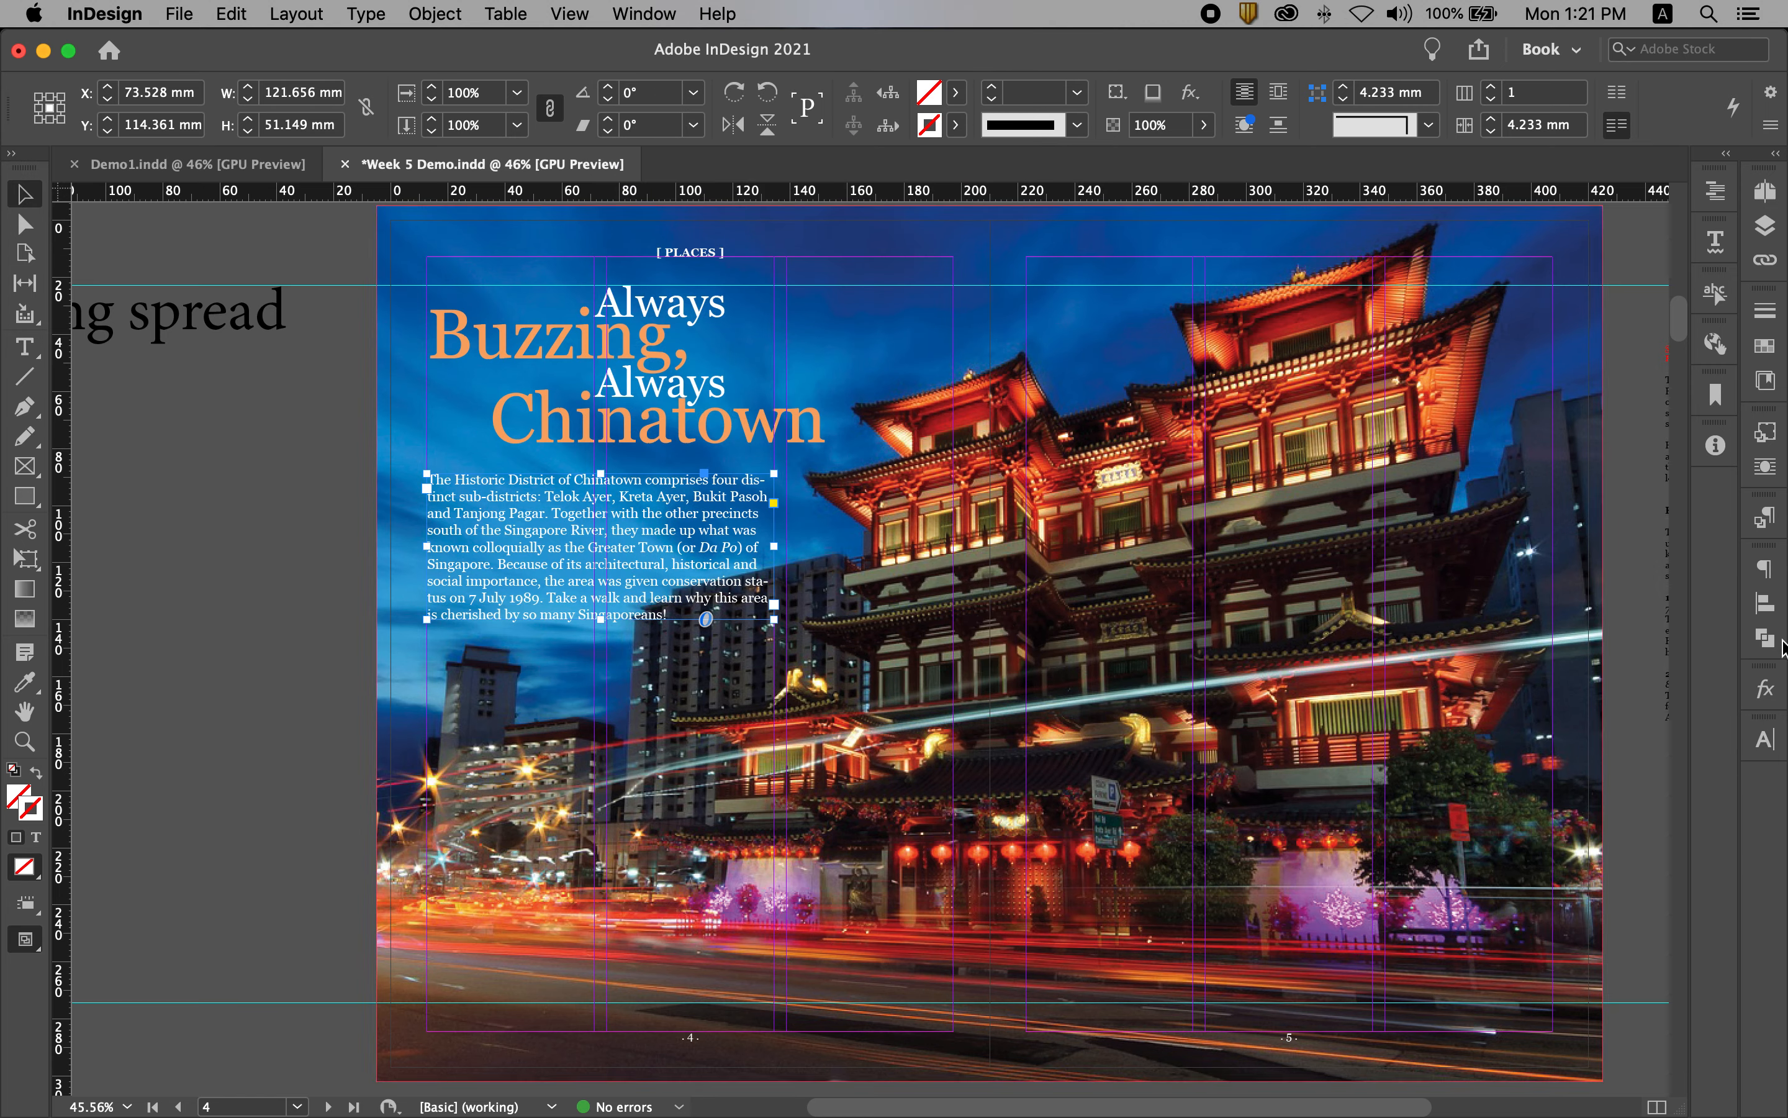
Step: Turn off hyphenation for the intro paragraph
left_click(1766, 567)
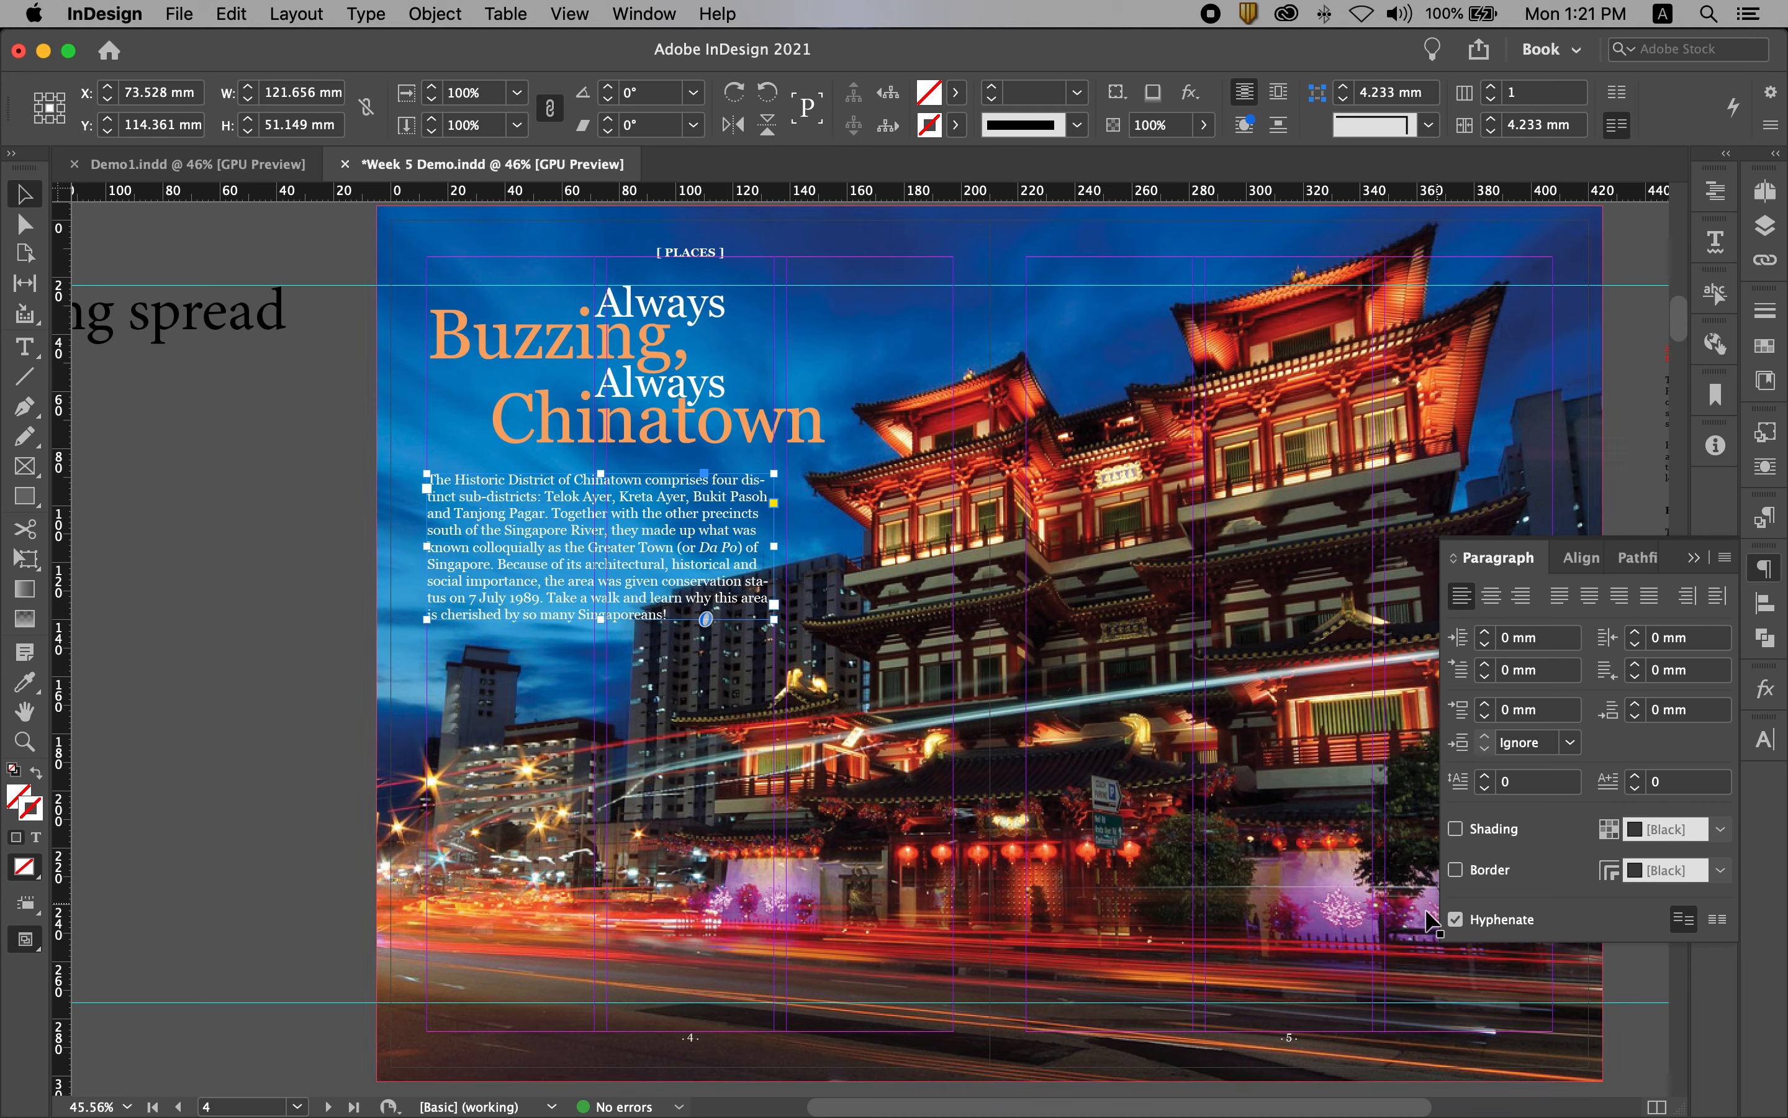
left_click(1456, 919)
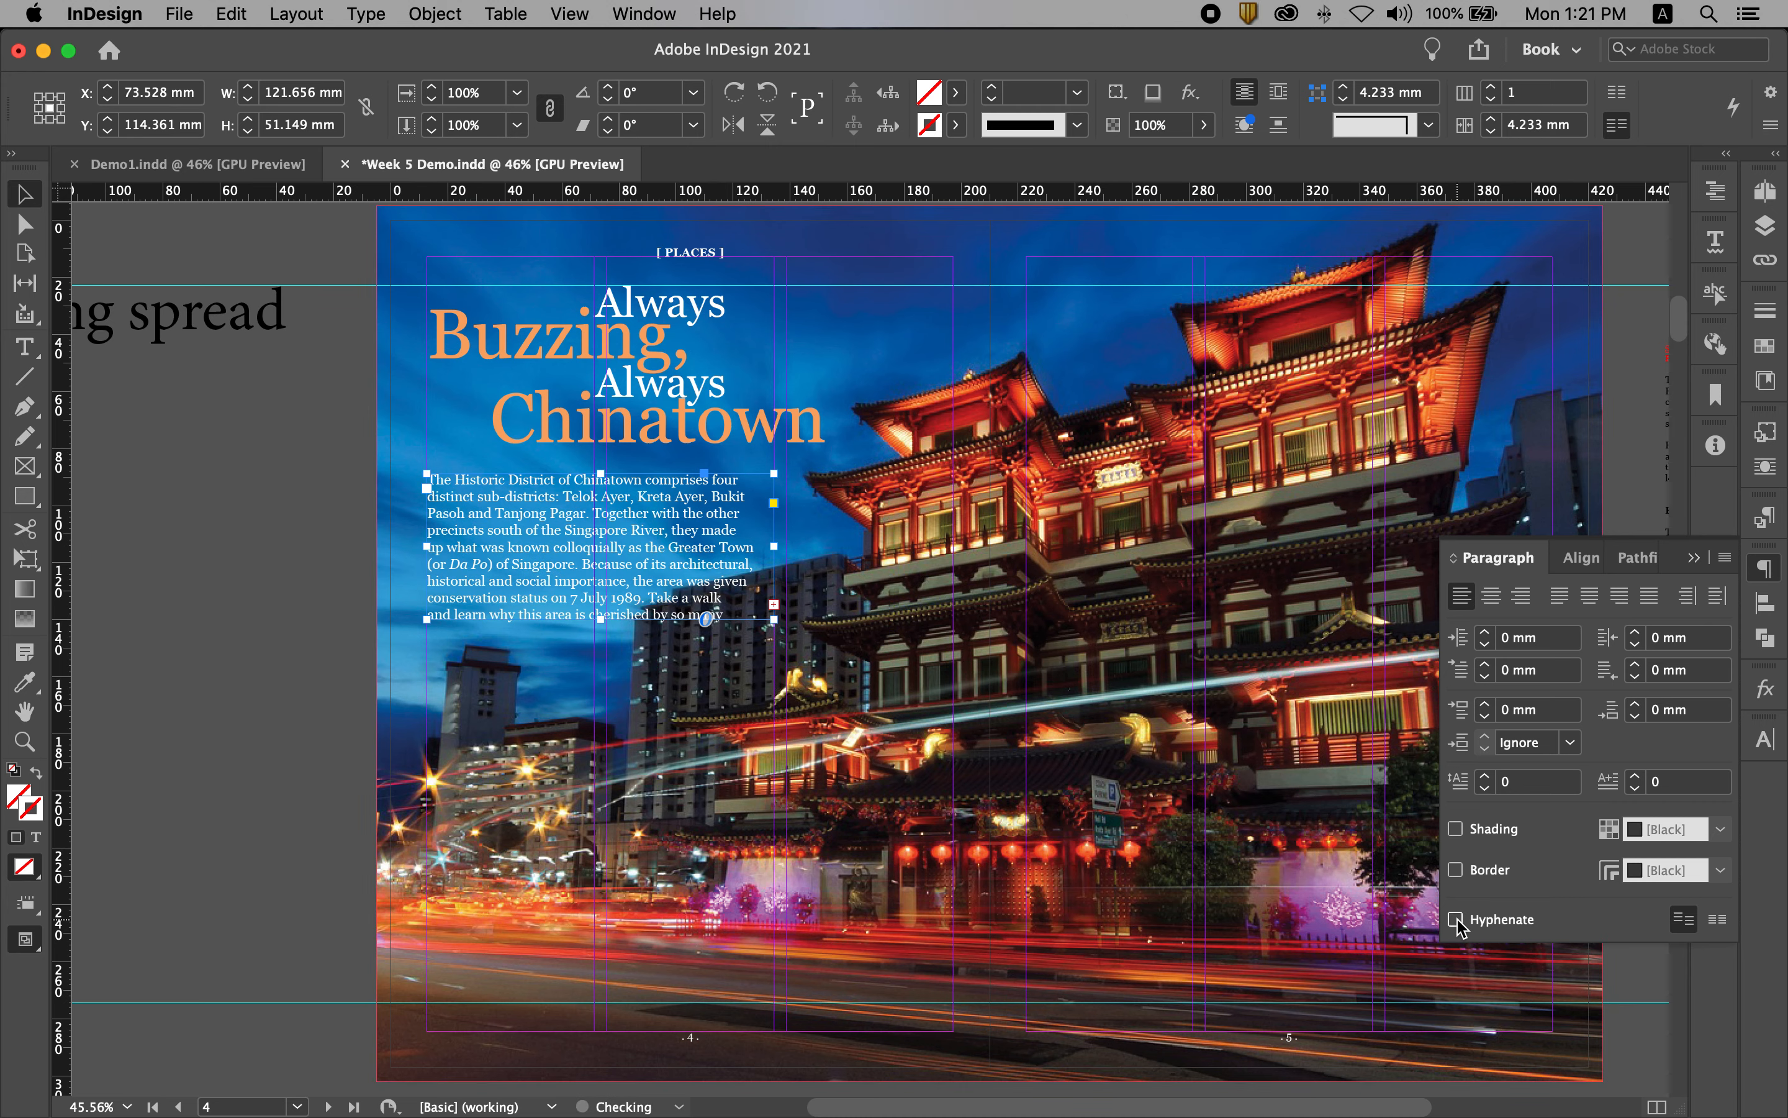
left_click(1696, 558)
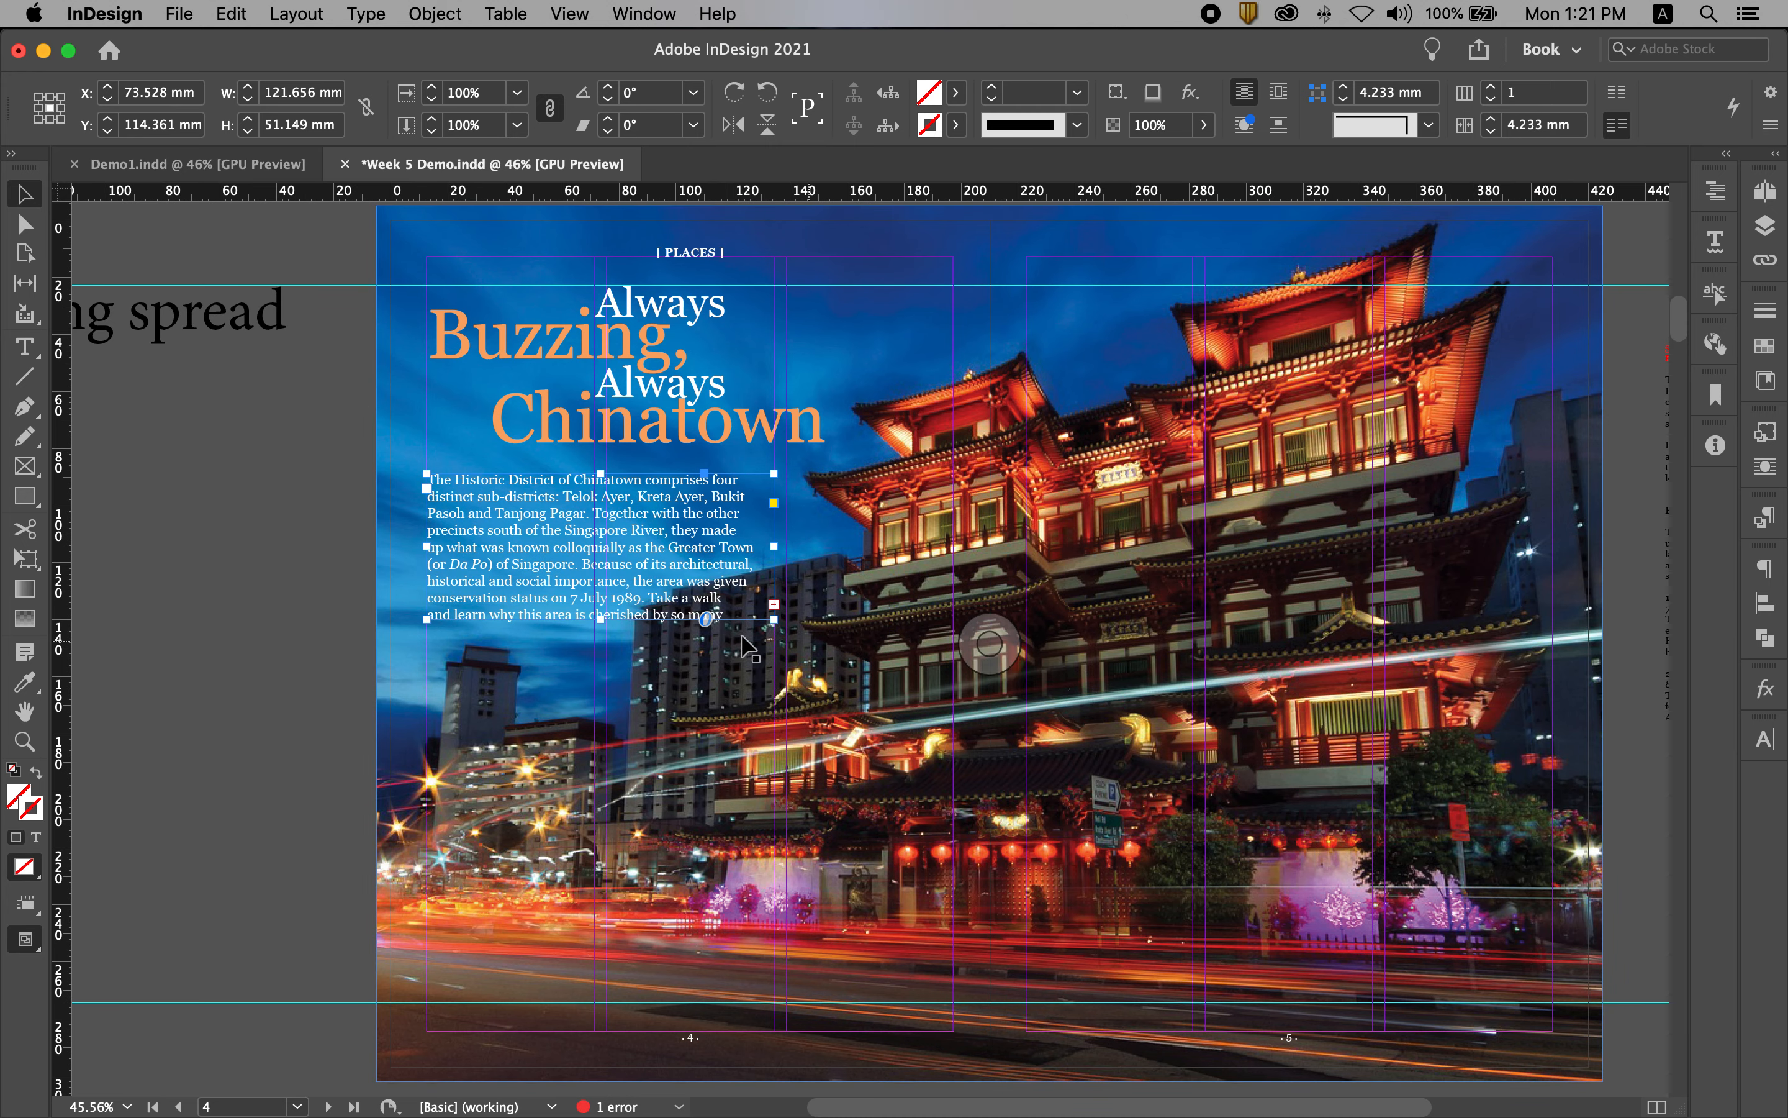
Step: Widen the intro text frame to about 126 mm, up to the next column edge, and fit its height to the text
left_click(773, 603)
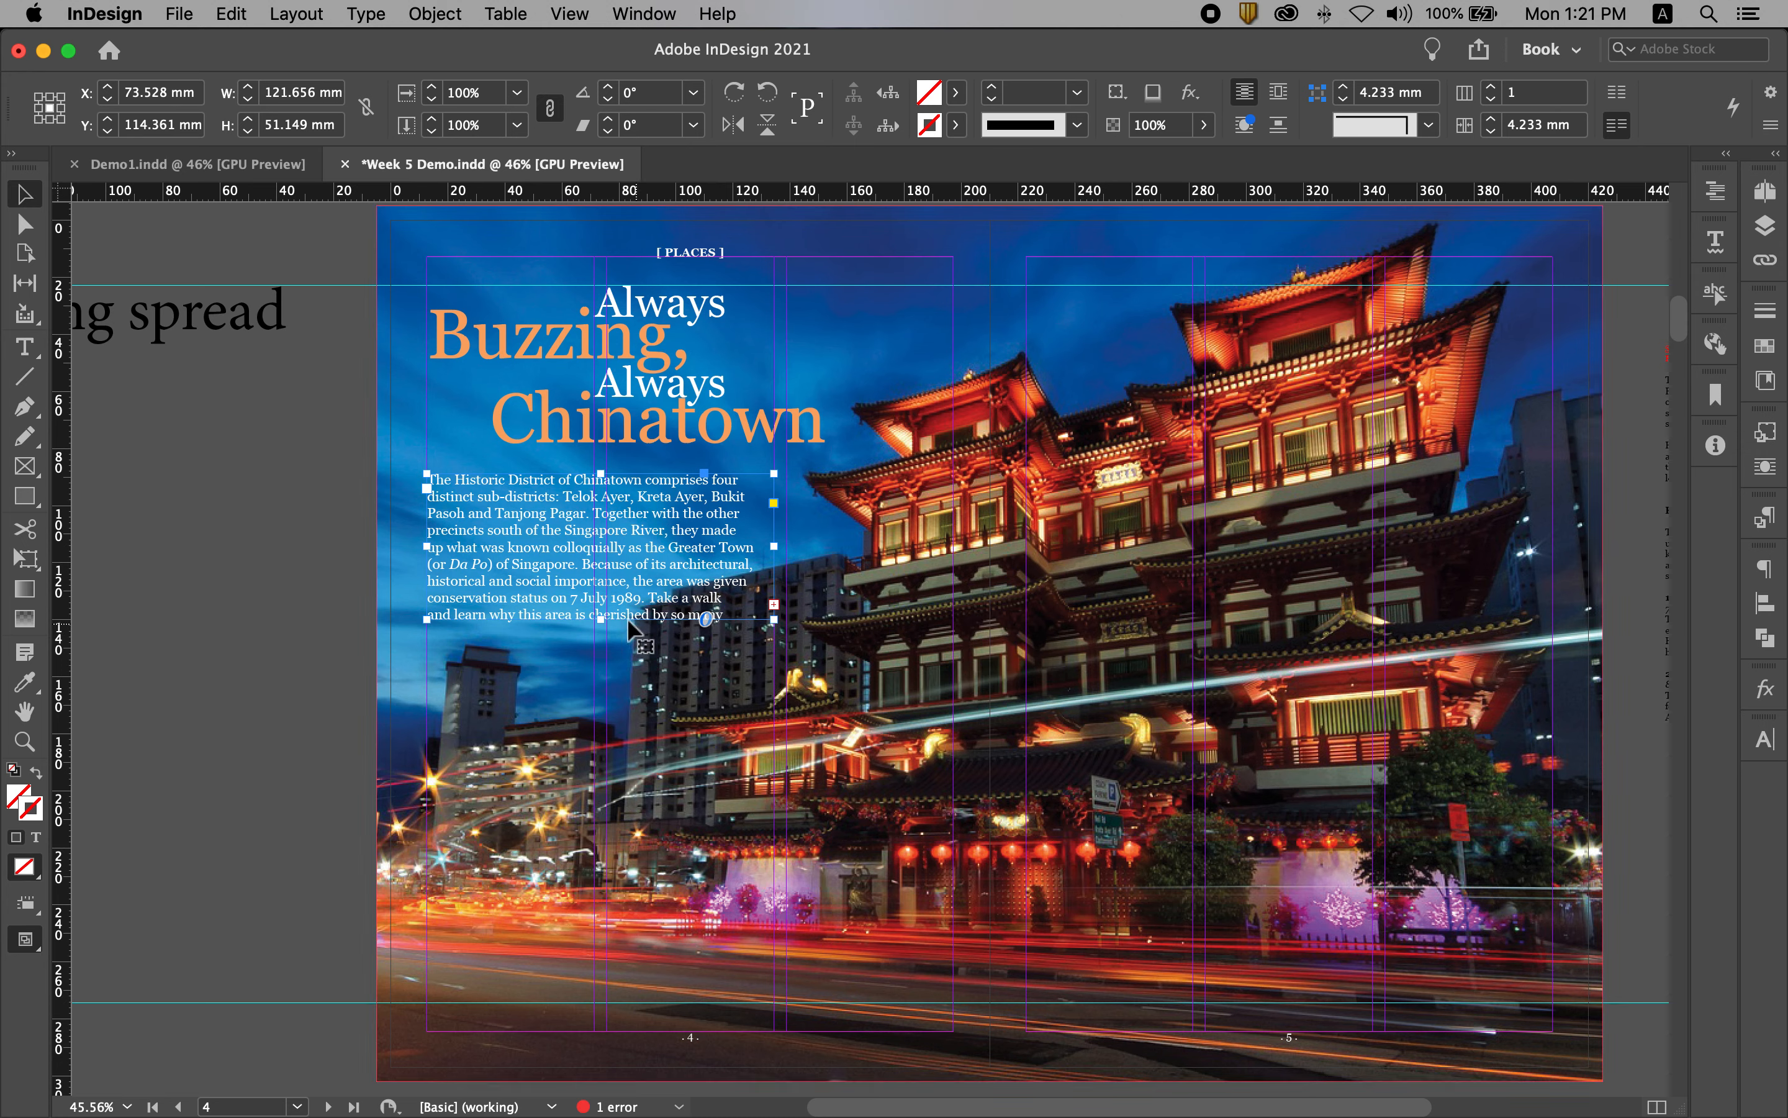
left_click_drag(601, 621, 610, 659)
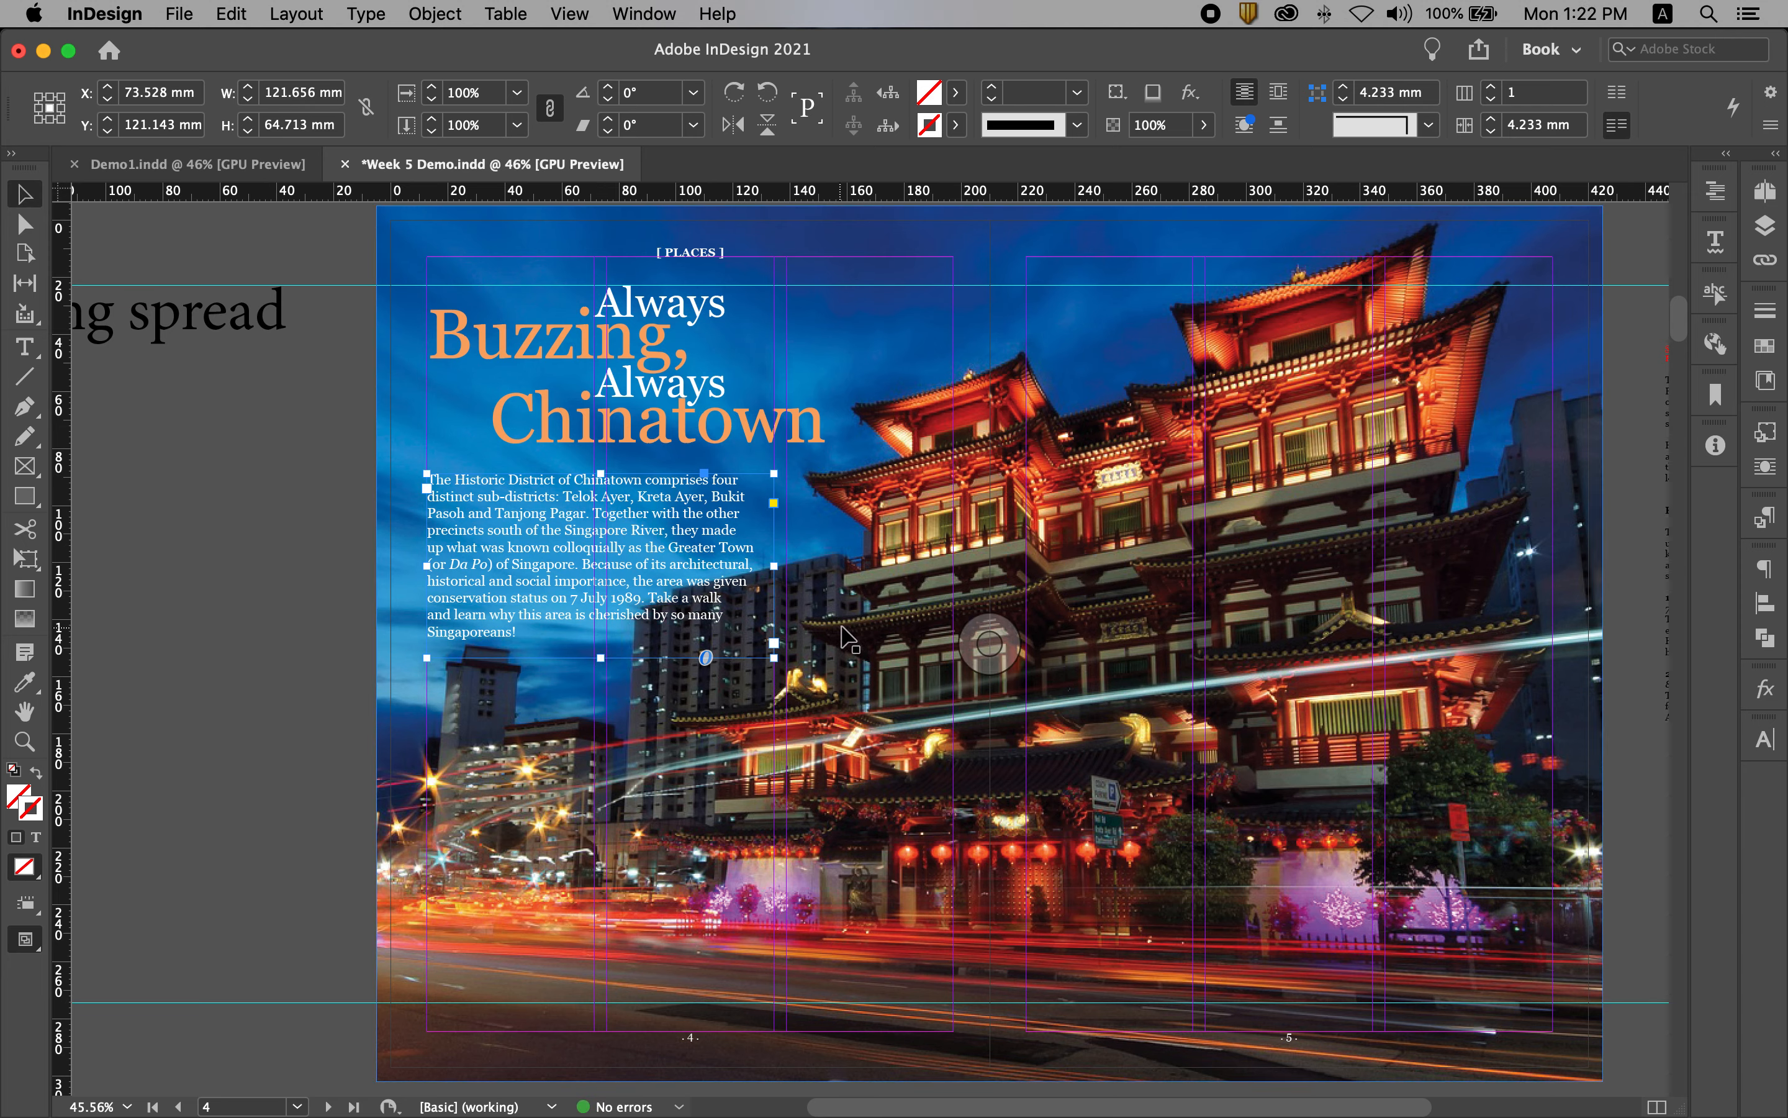
left_click_drag(774, 568, 789, 573)
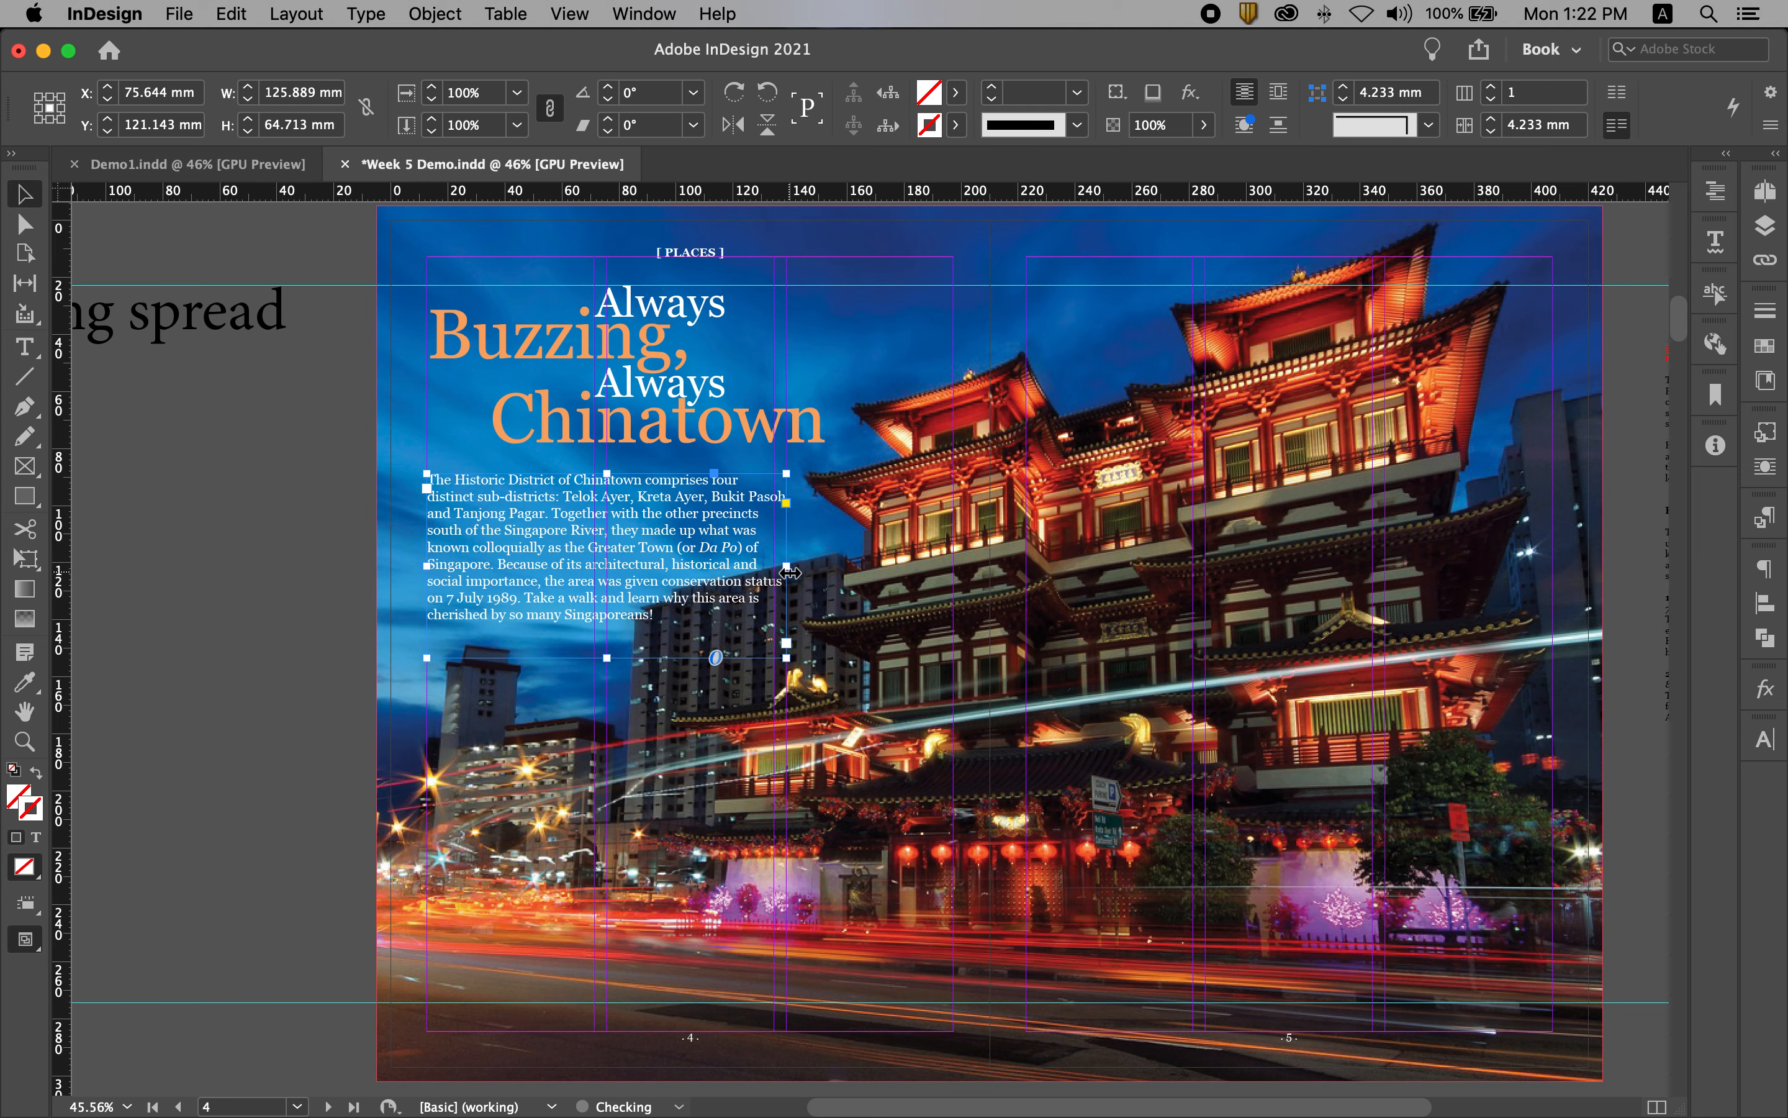
double_click(607, 657)
left_click(268, 607)
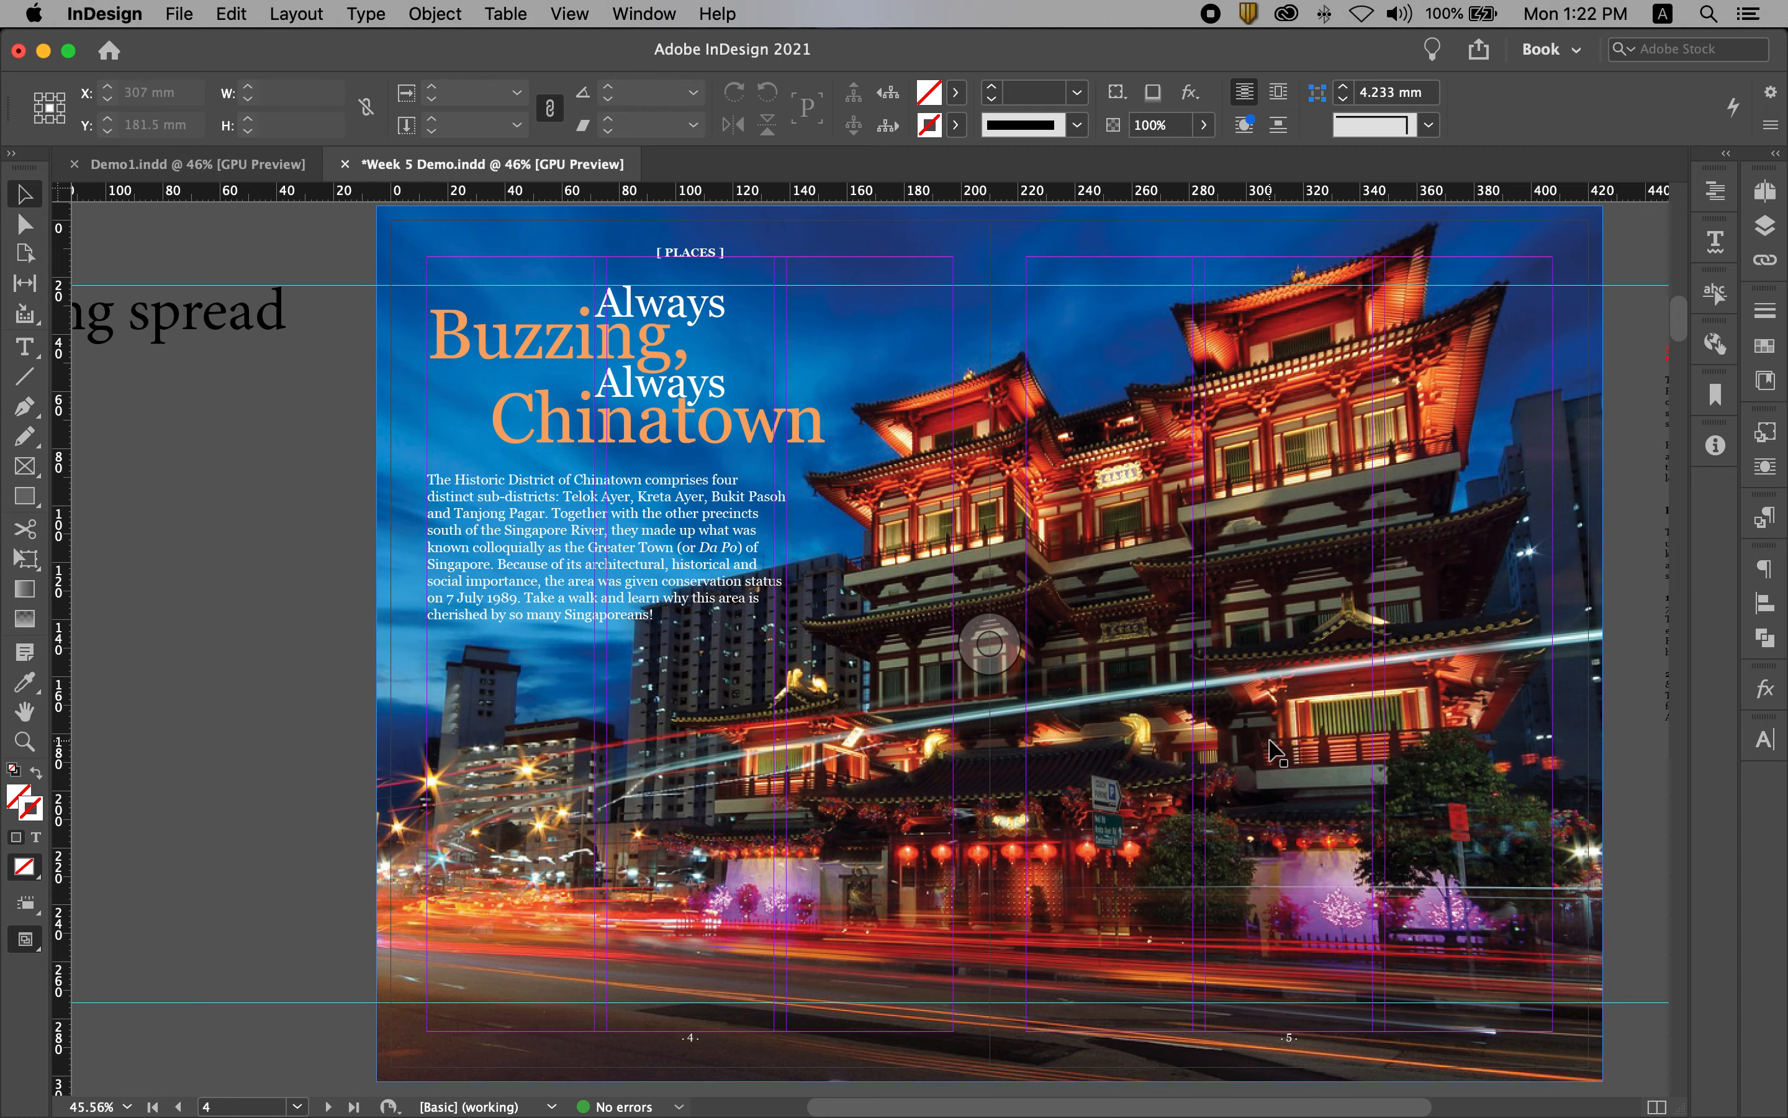
Step: Preview the title area up close and kern the "B" and "u" of "Buzzing" to -20
key("super+space")
left_click_drag(397, 255, 548, 352)
left_click_drag(284, 593, 204, 568)
key("w")
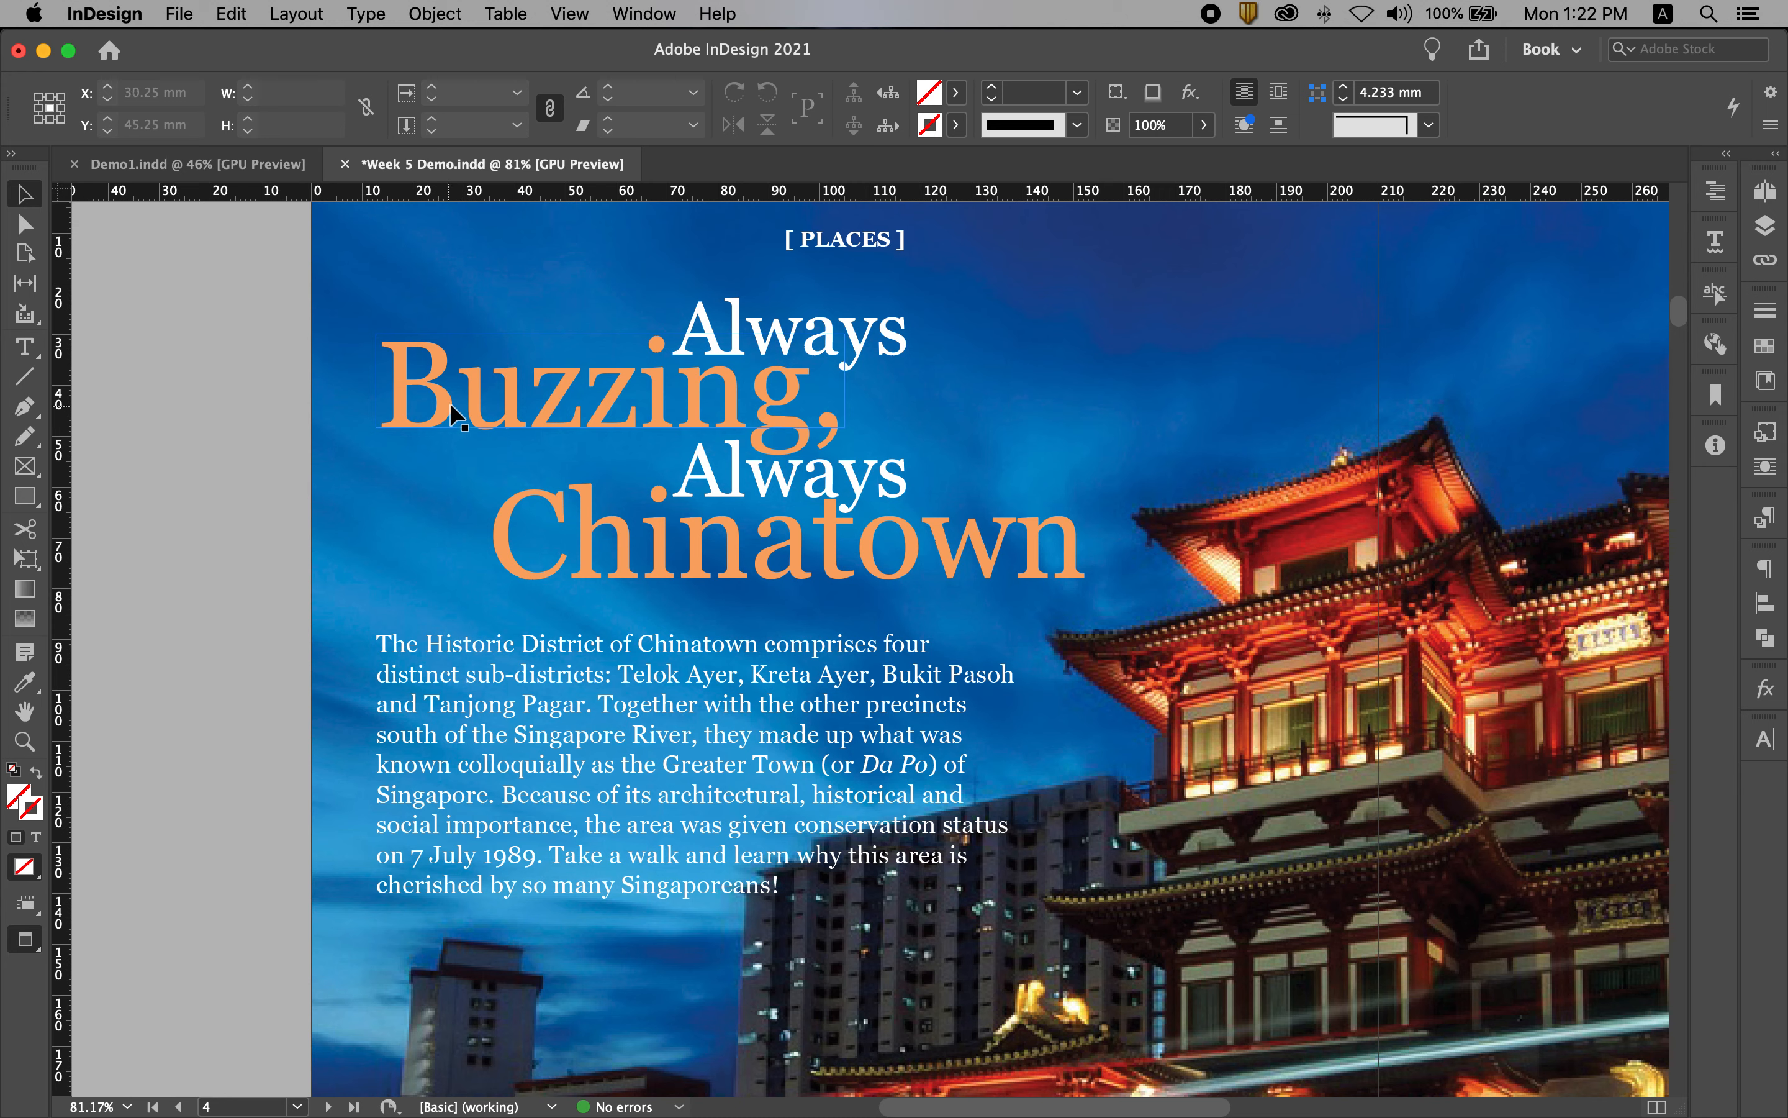
double_click(458, 386)
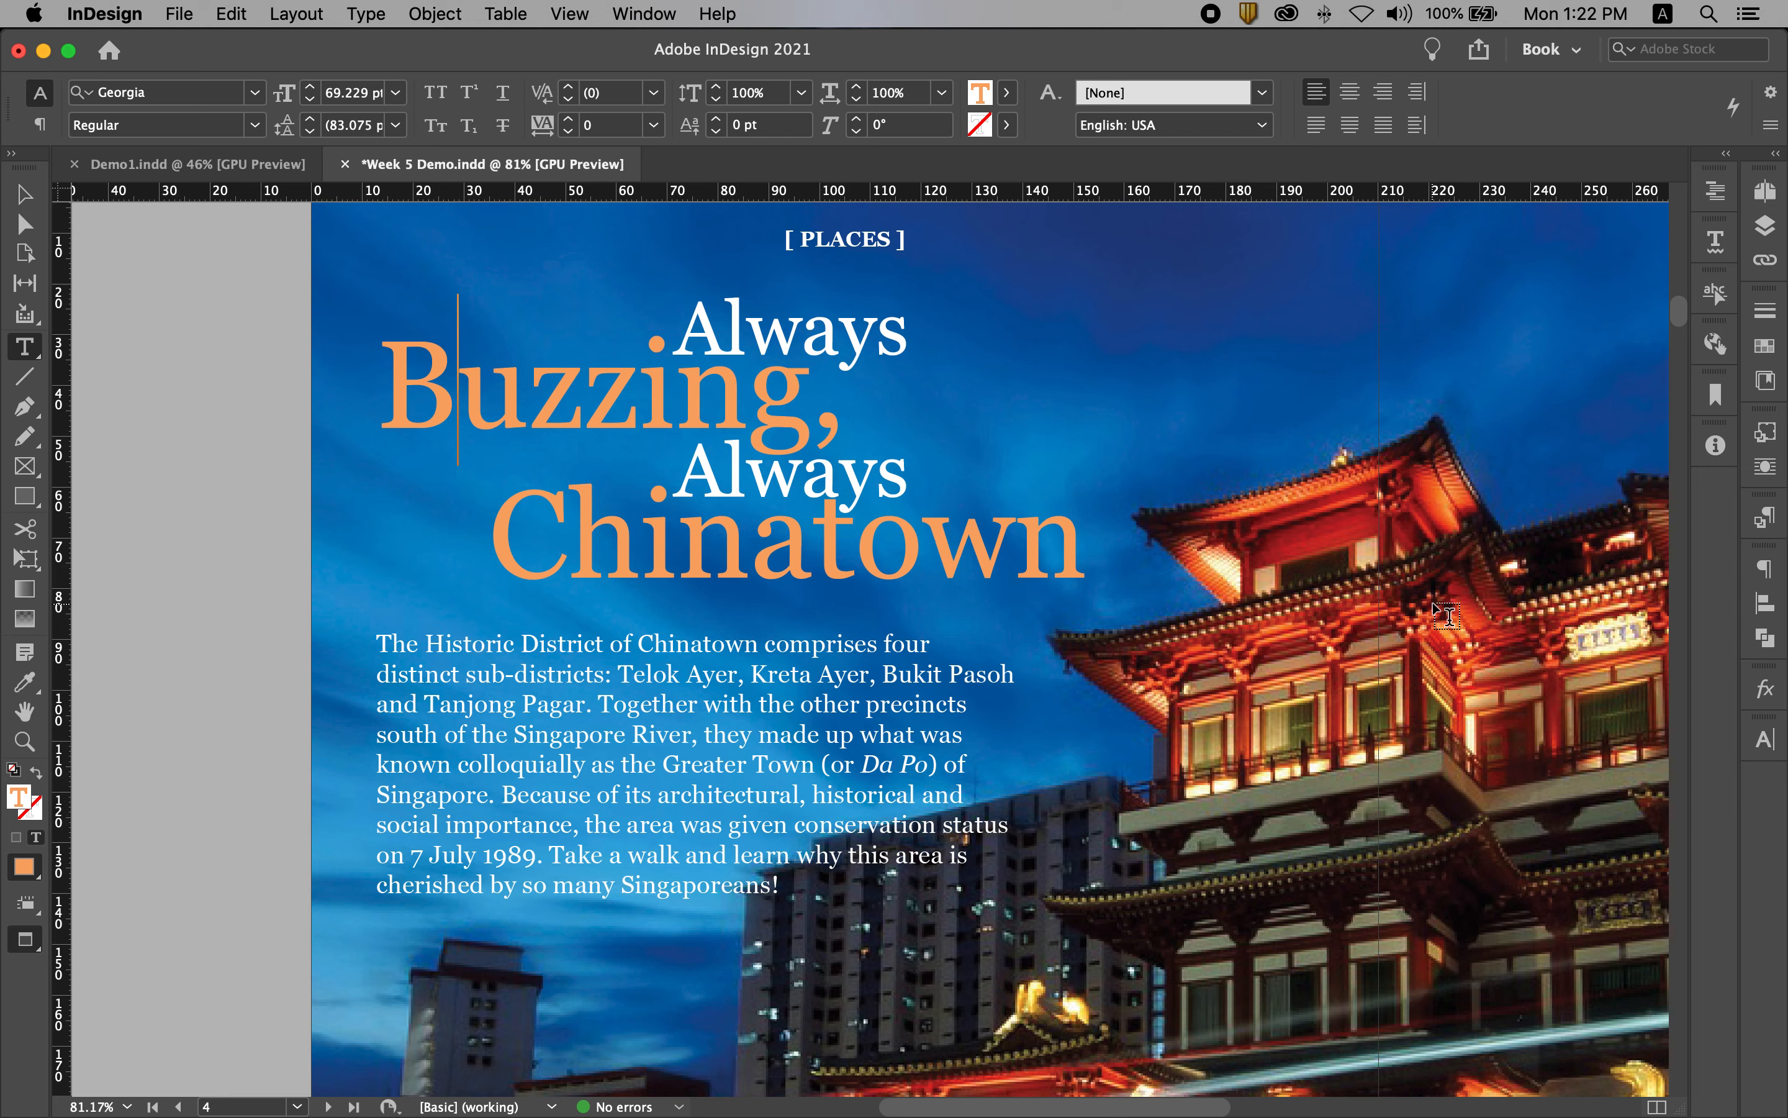
key("alt+Left")
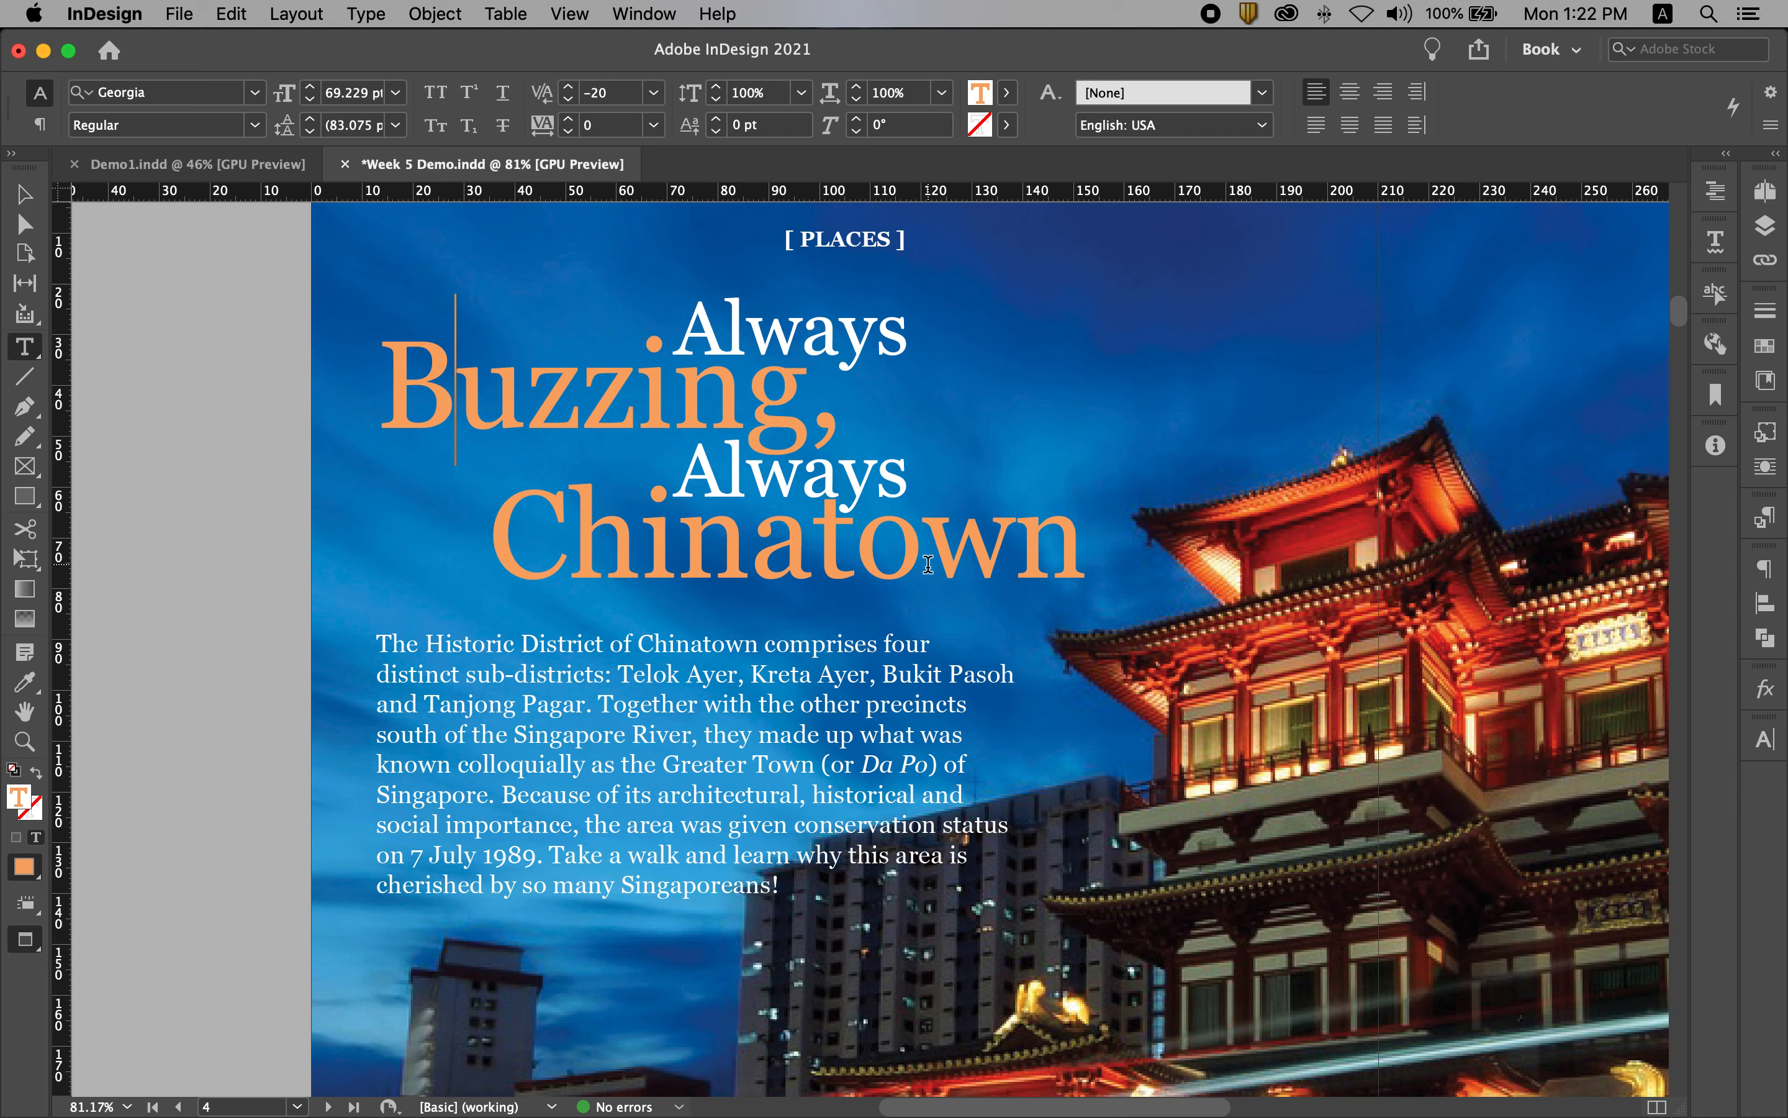
Step: Tighten the kerning between the "o" and "w" of "Chinatown" to -40
key("super+z")
key("alt+Left")
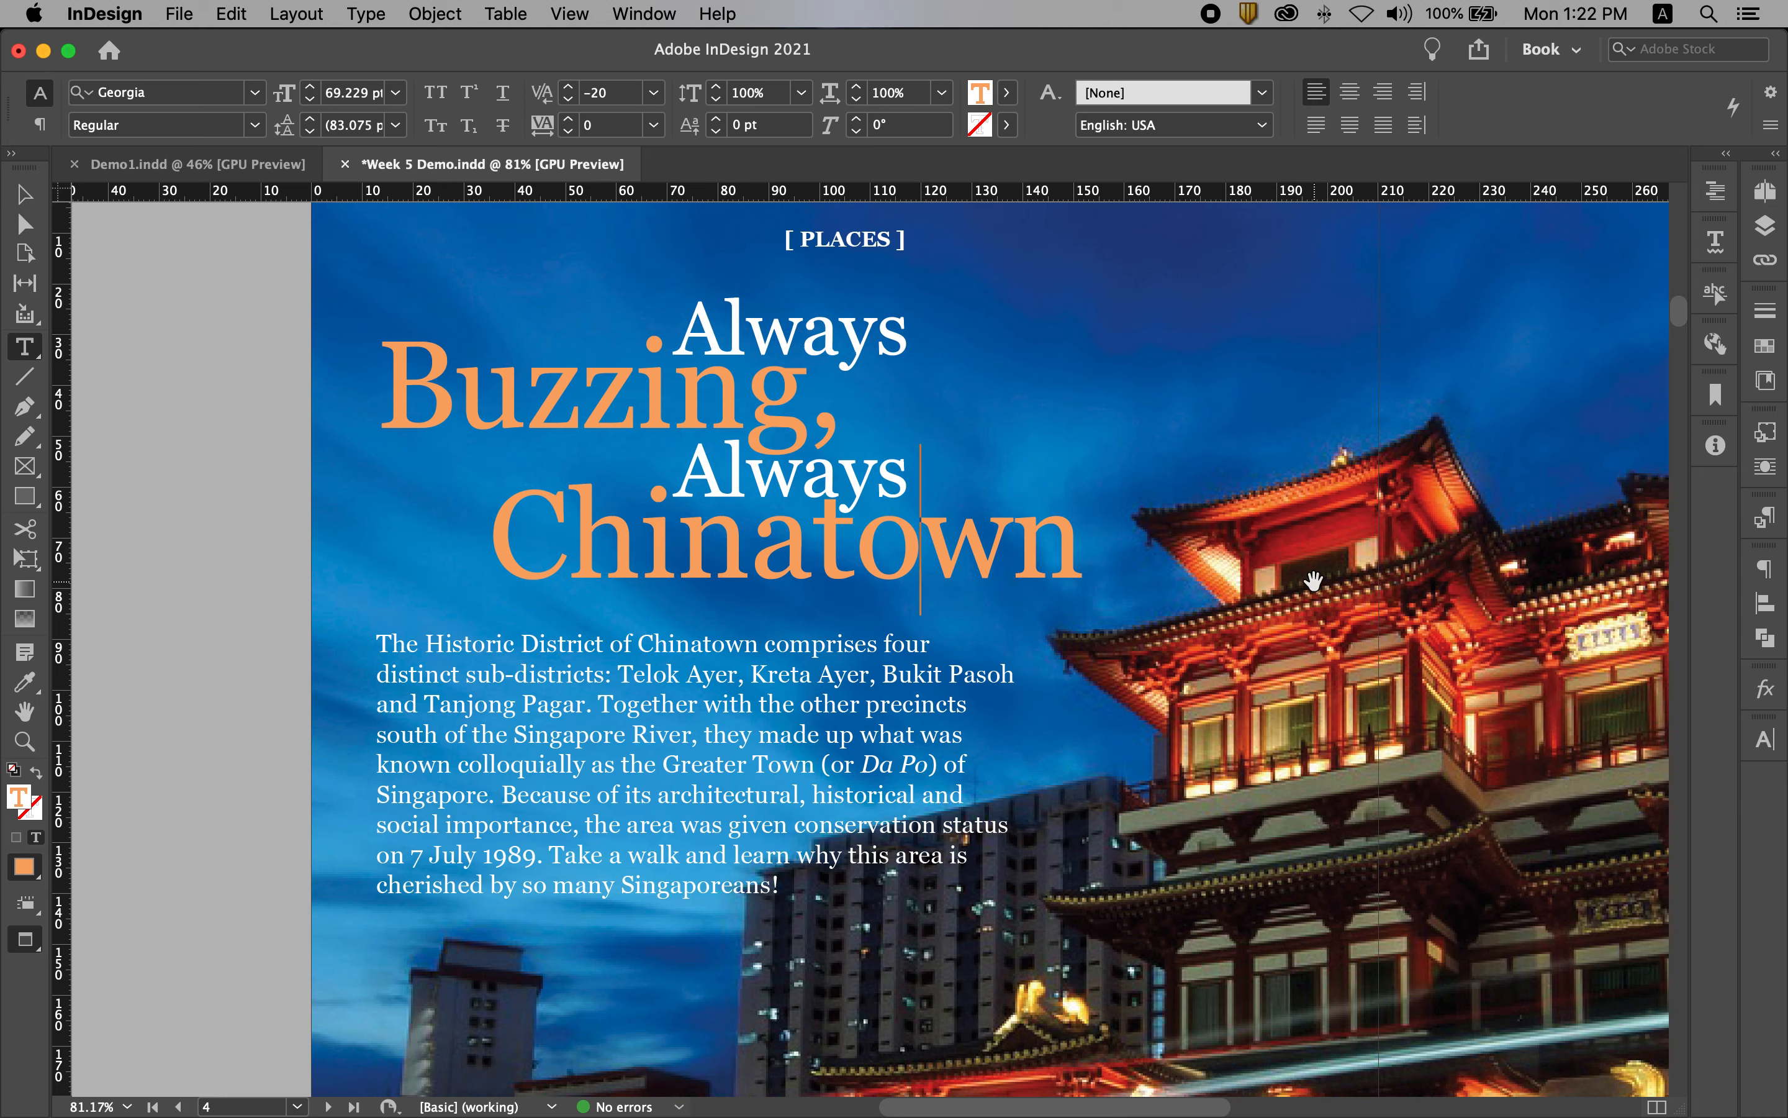
key("alt+Left")
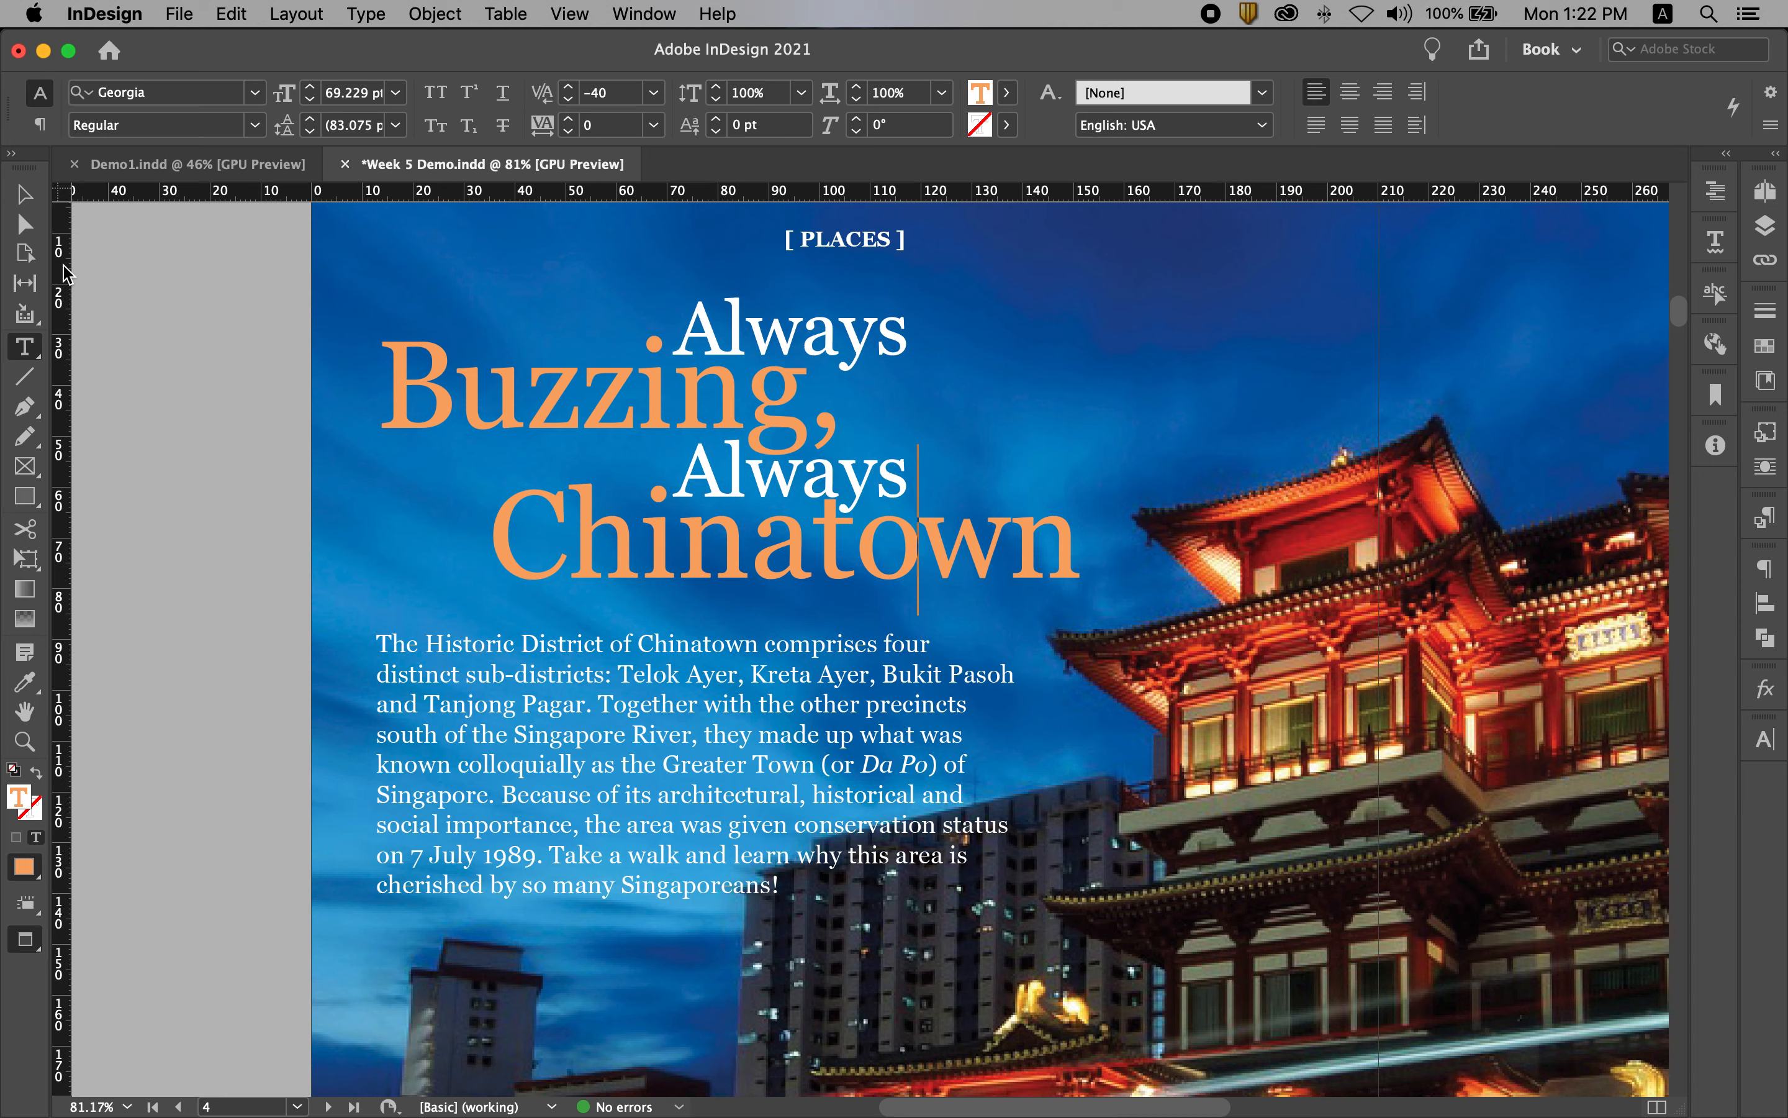
left_click(22, 197)
left_click(133, 298)
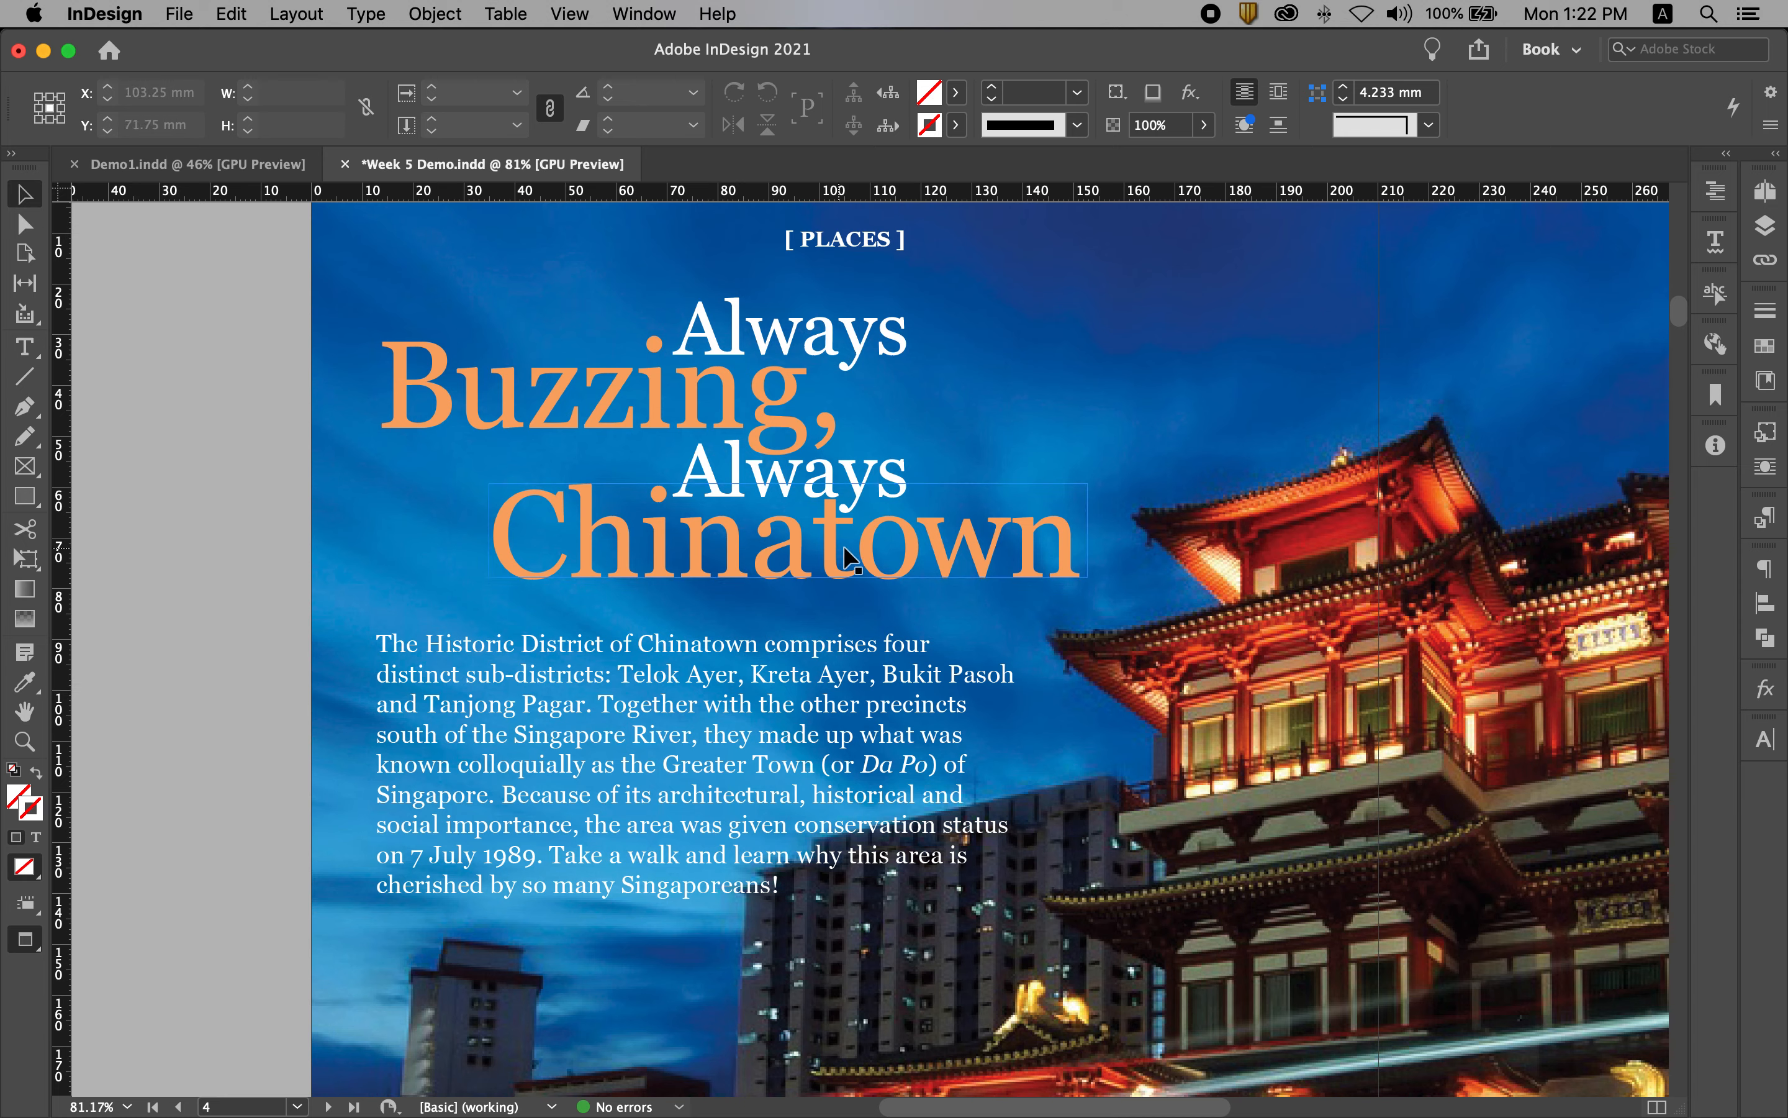
Step: Kern the "t" and "o" of "Chinatown" to -20 and fit the whole spread in the window
left_click(977, 426)
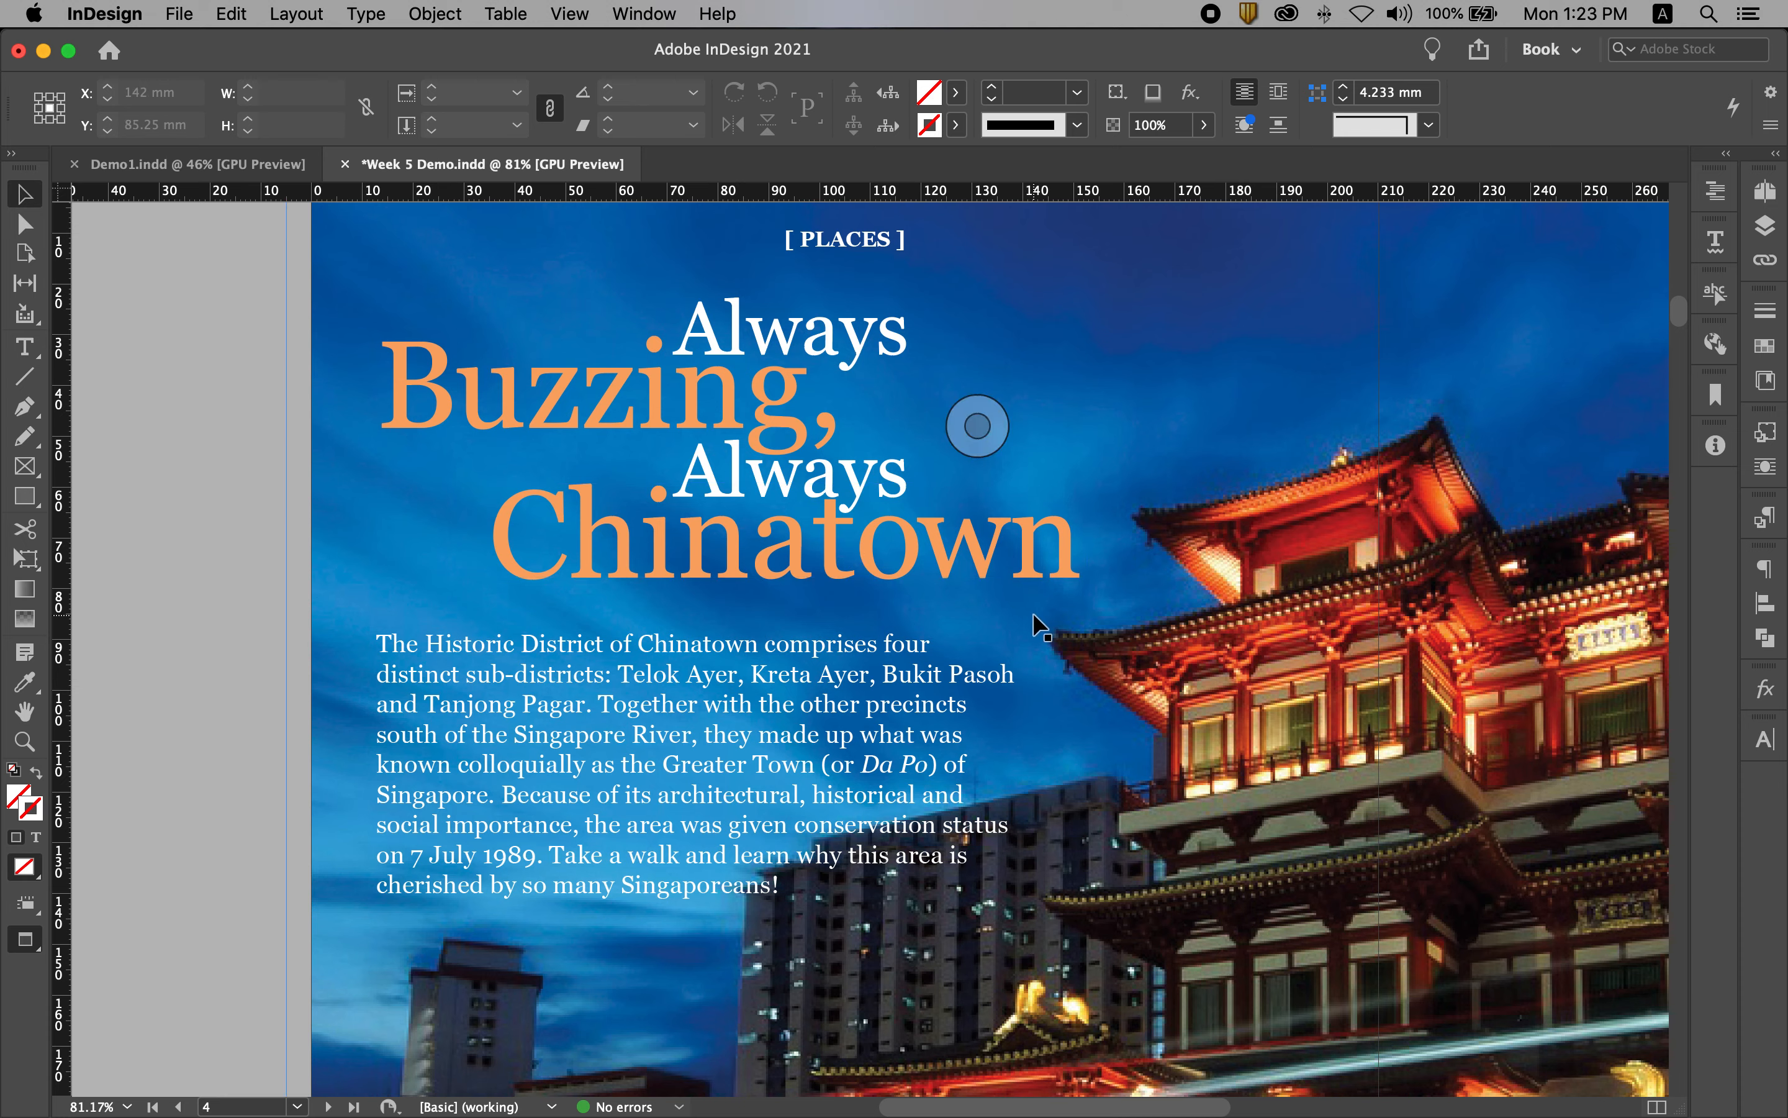
double_click(847, 534)
key("alt+Left")
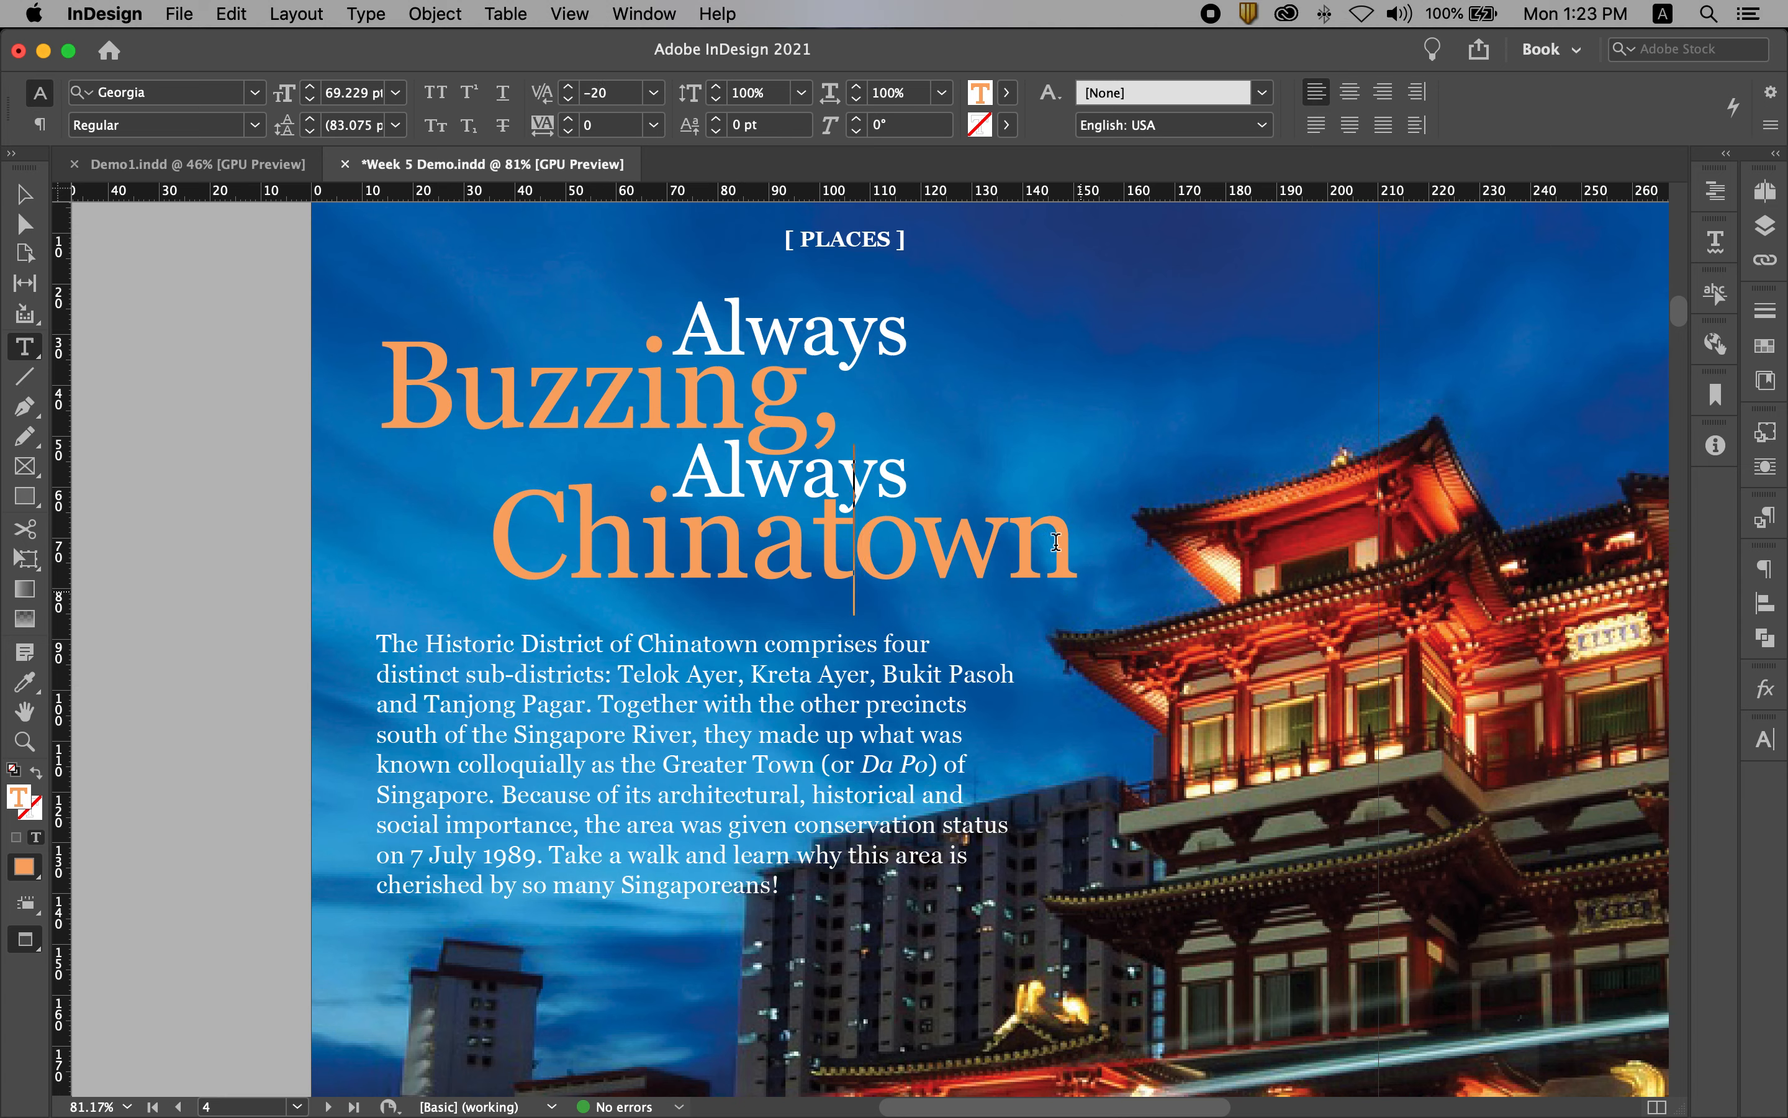
left_click(22, 198)
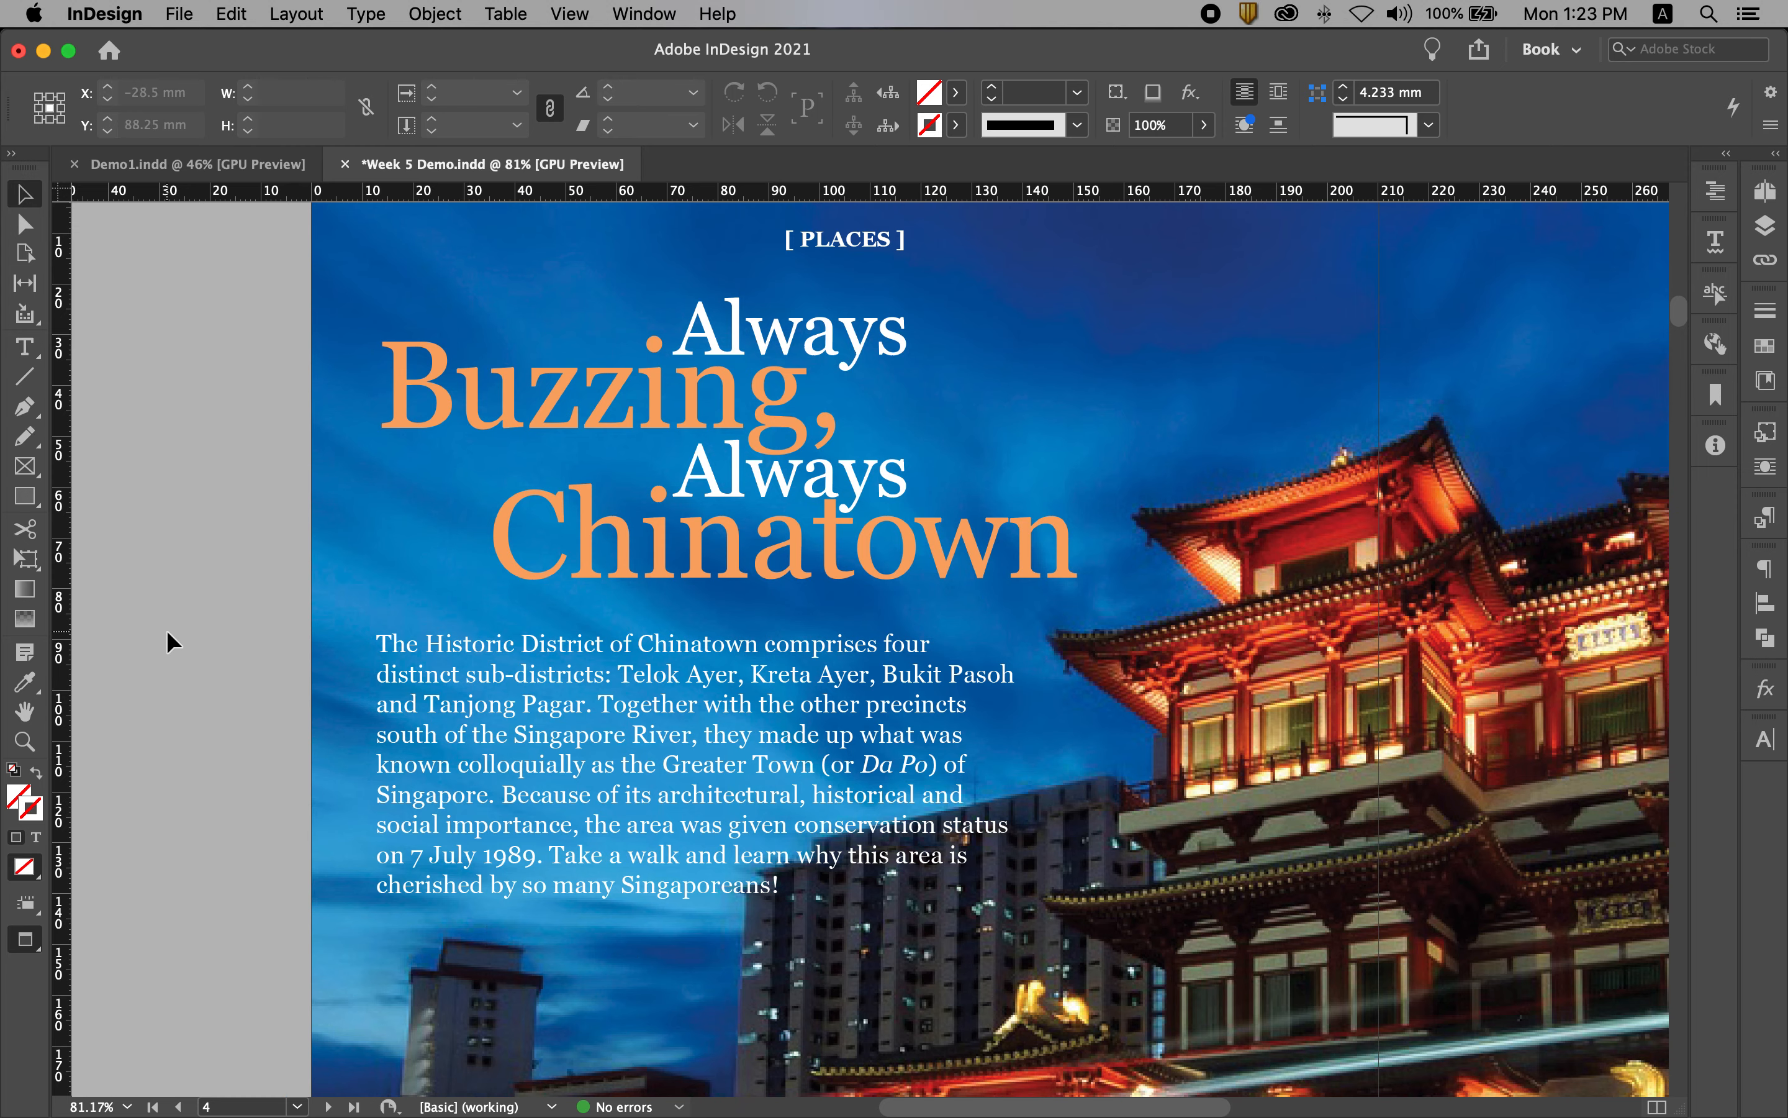
key("super+alt+0")
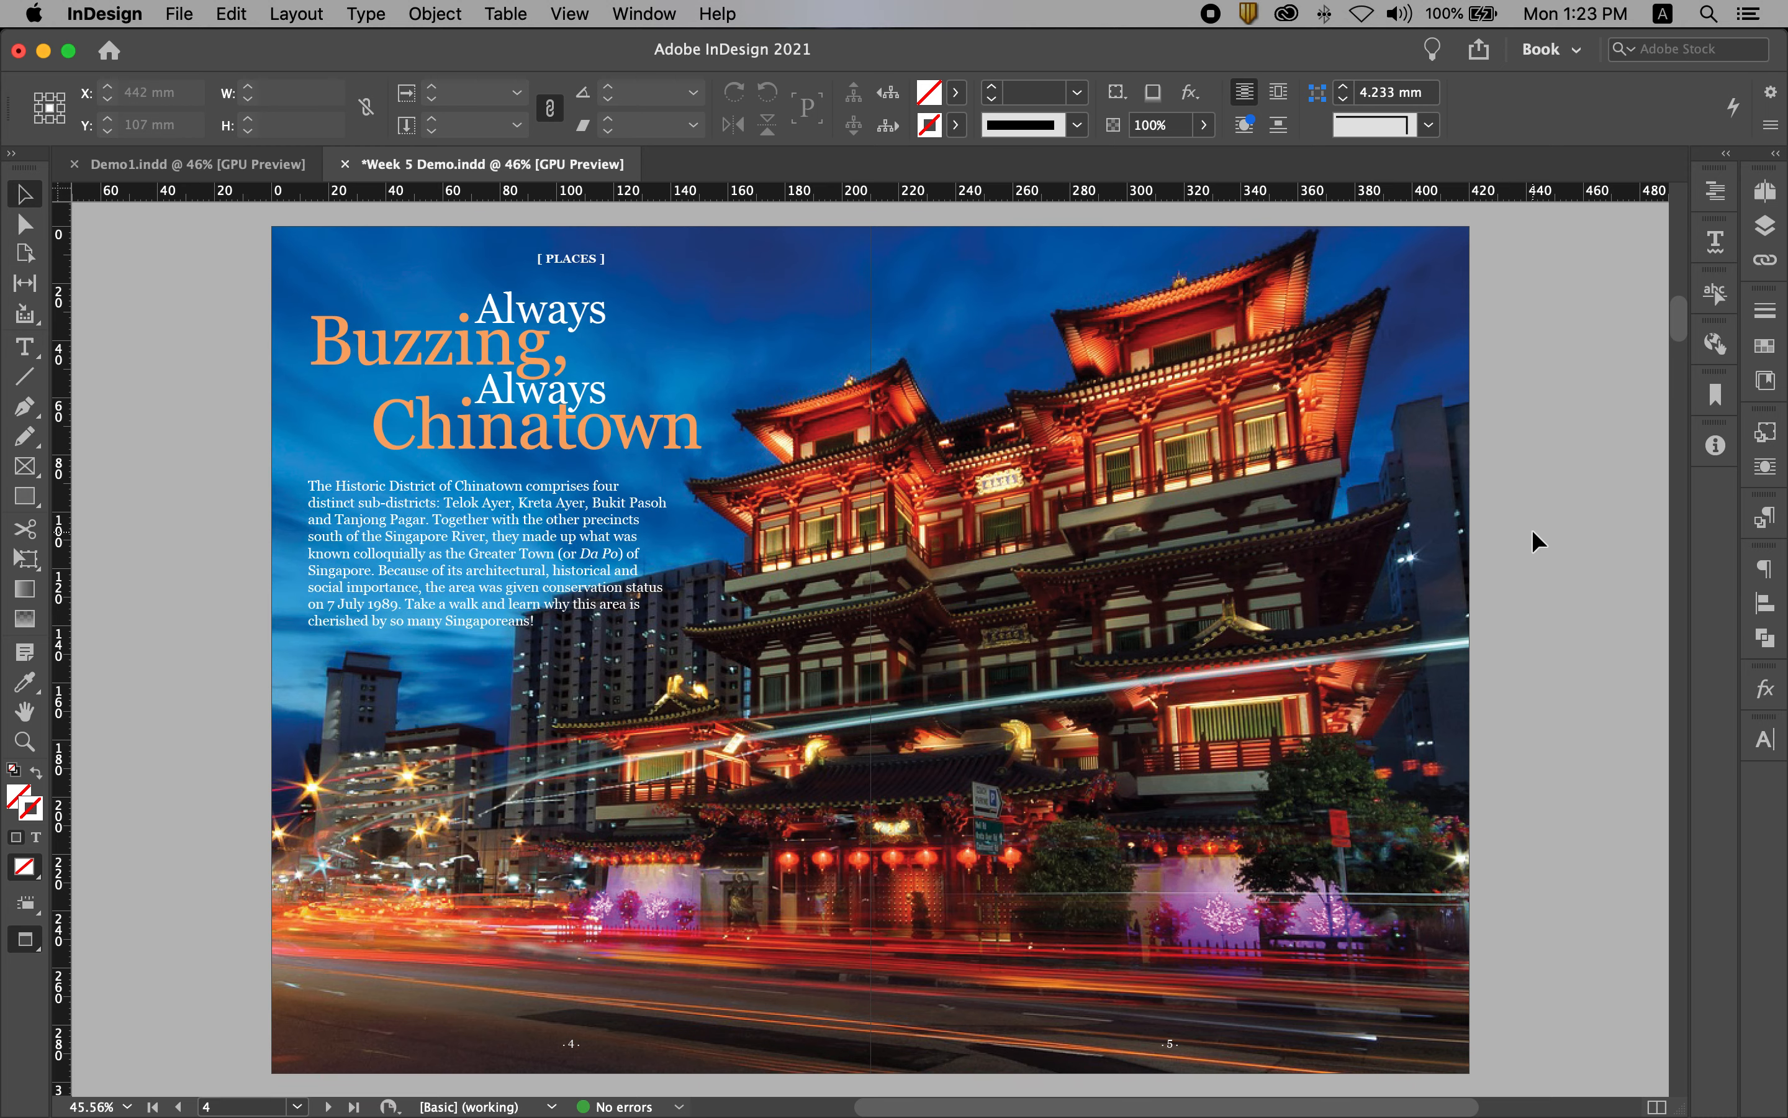
Step: Cut the Source and Photos credit lines out of the article text on the pasteboard
key("w")
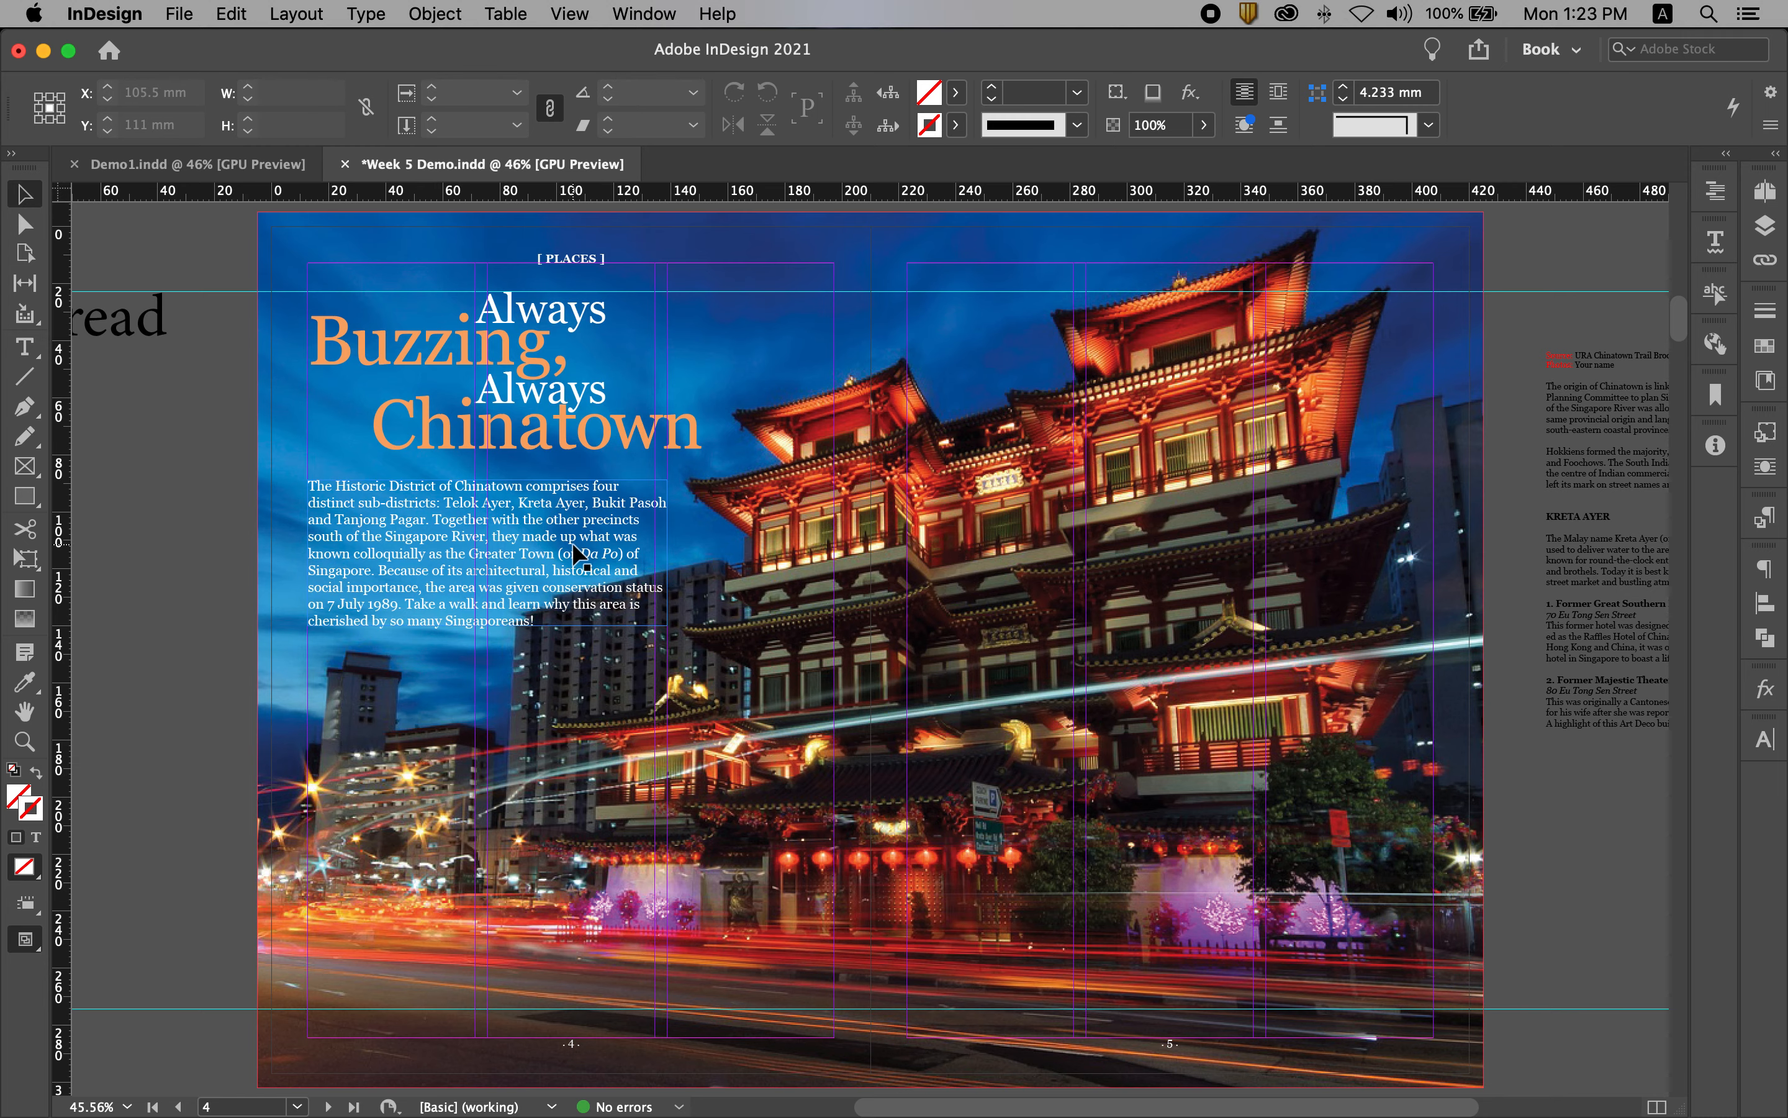
scroll(1131, 589, "right", 5)
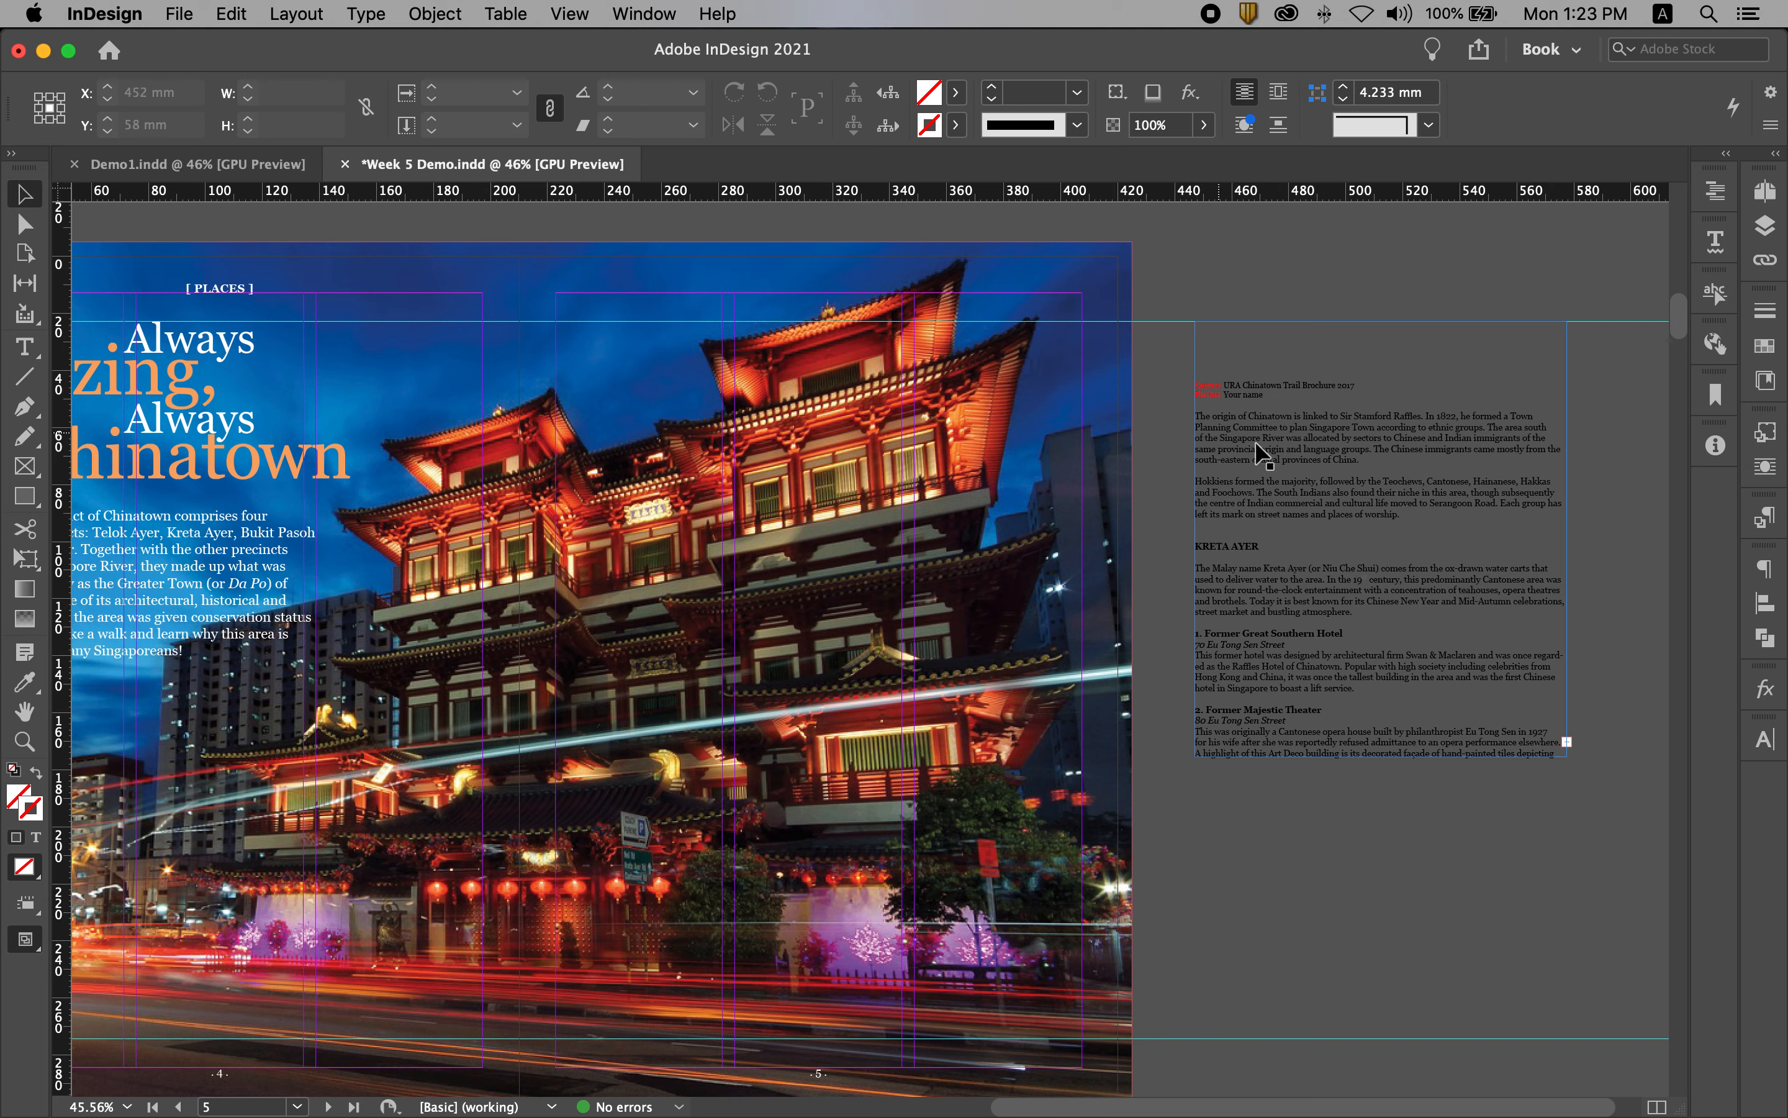
double_click(1231, 398)
left_click_drag(1265, 395, 1175, 381)
key("super+c")
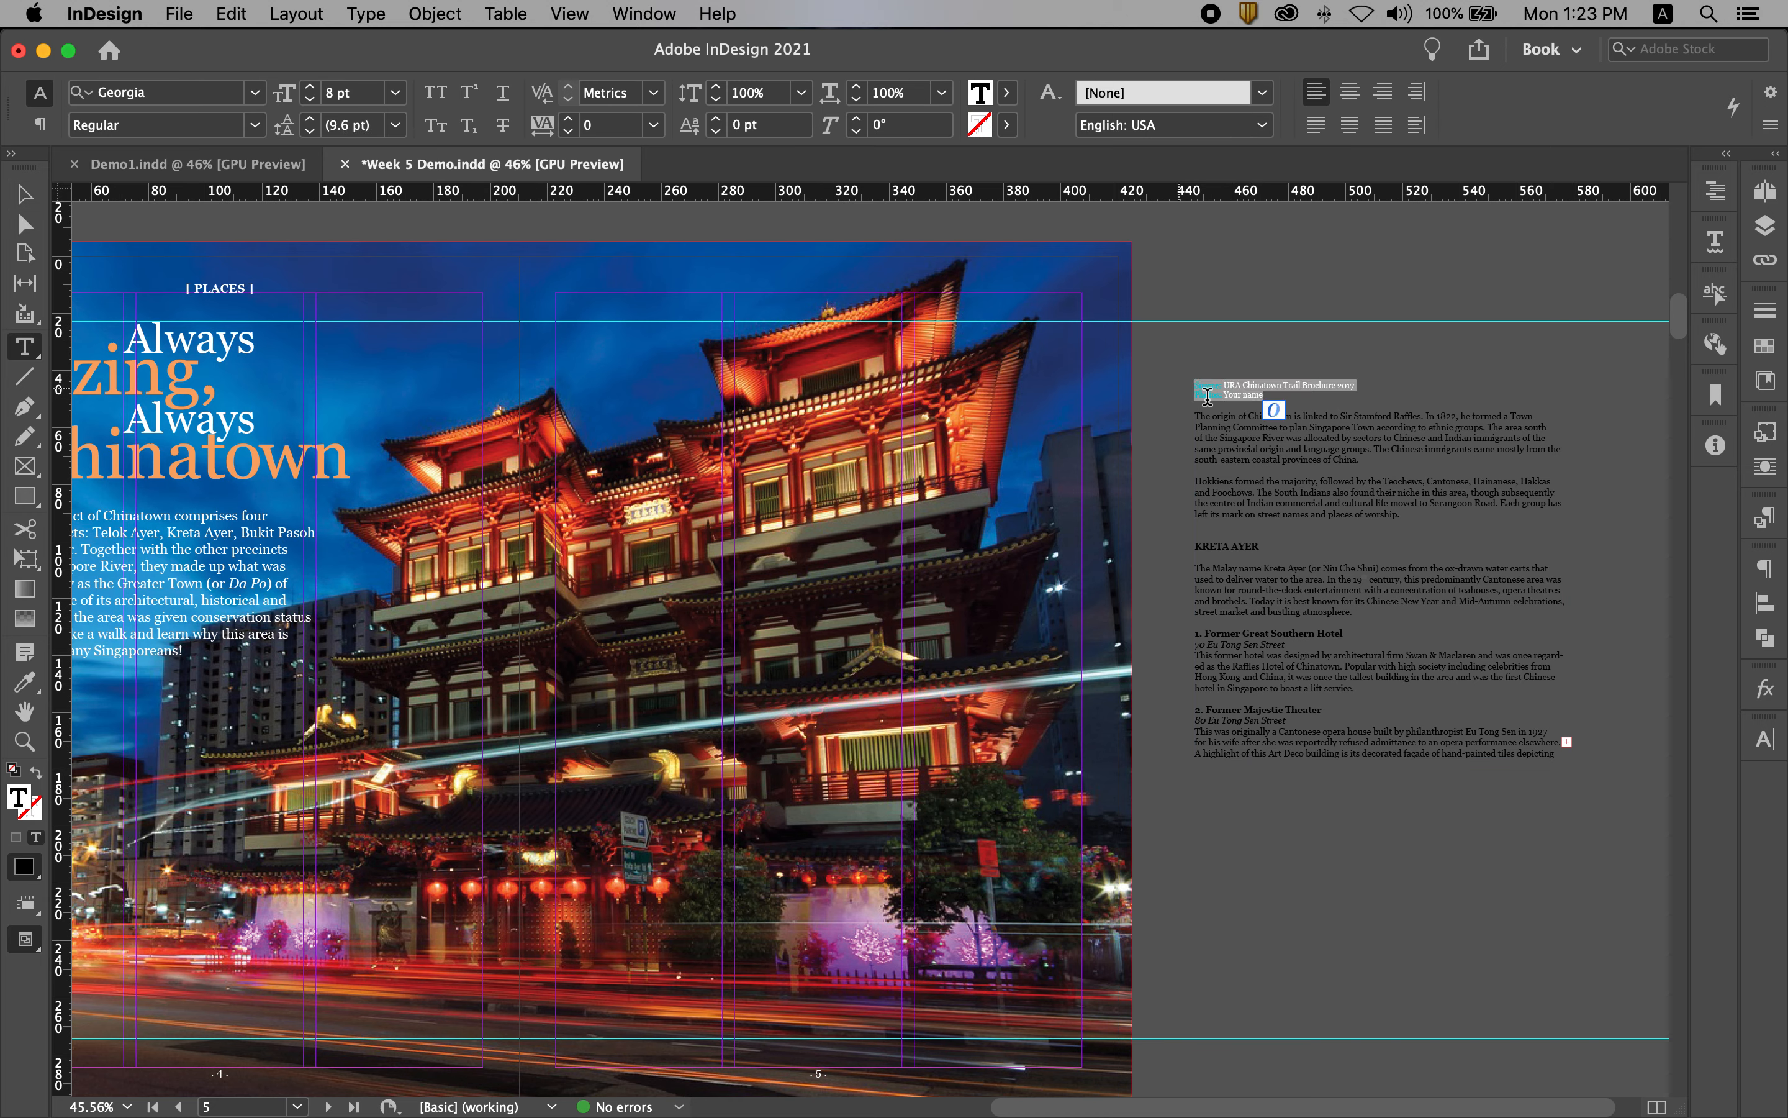
key("BackSpace")
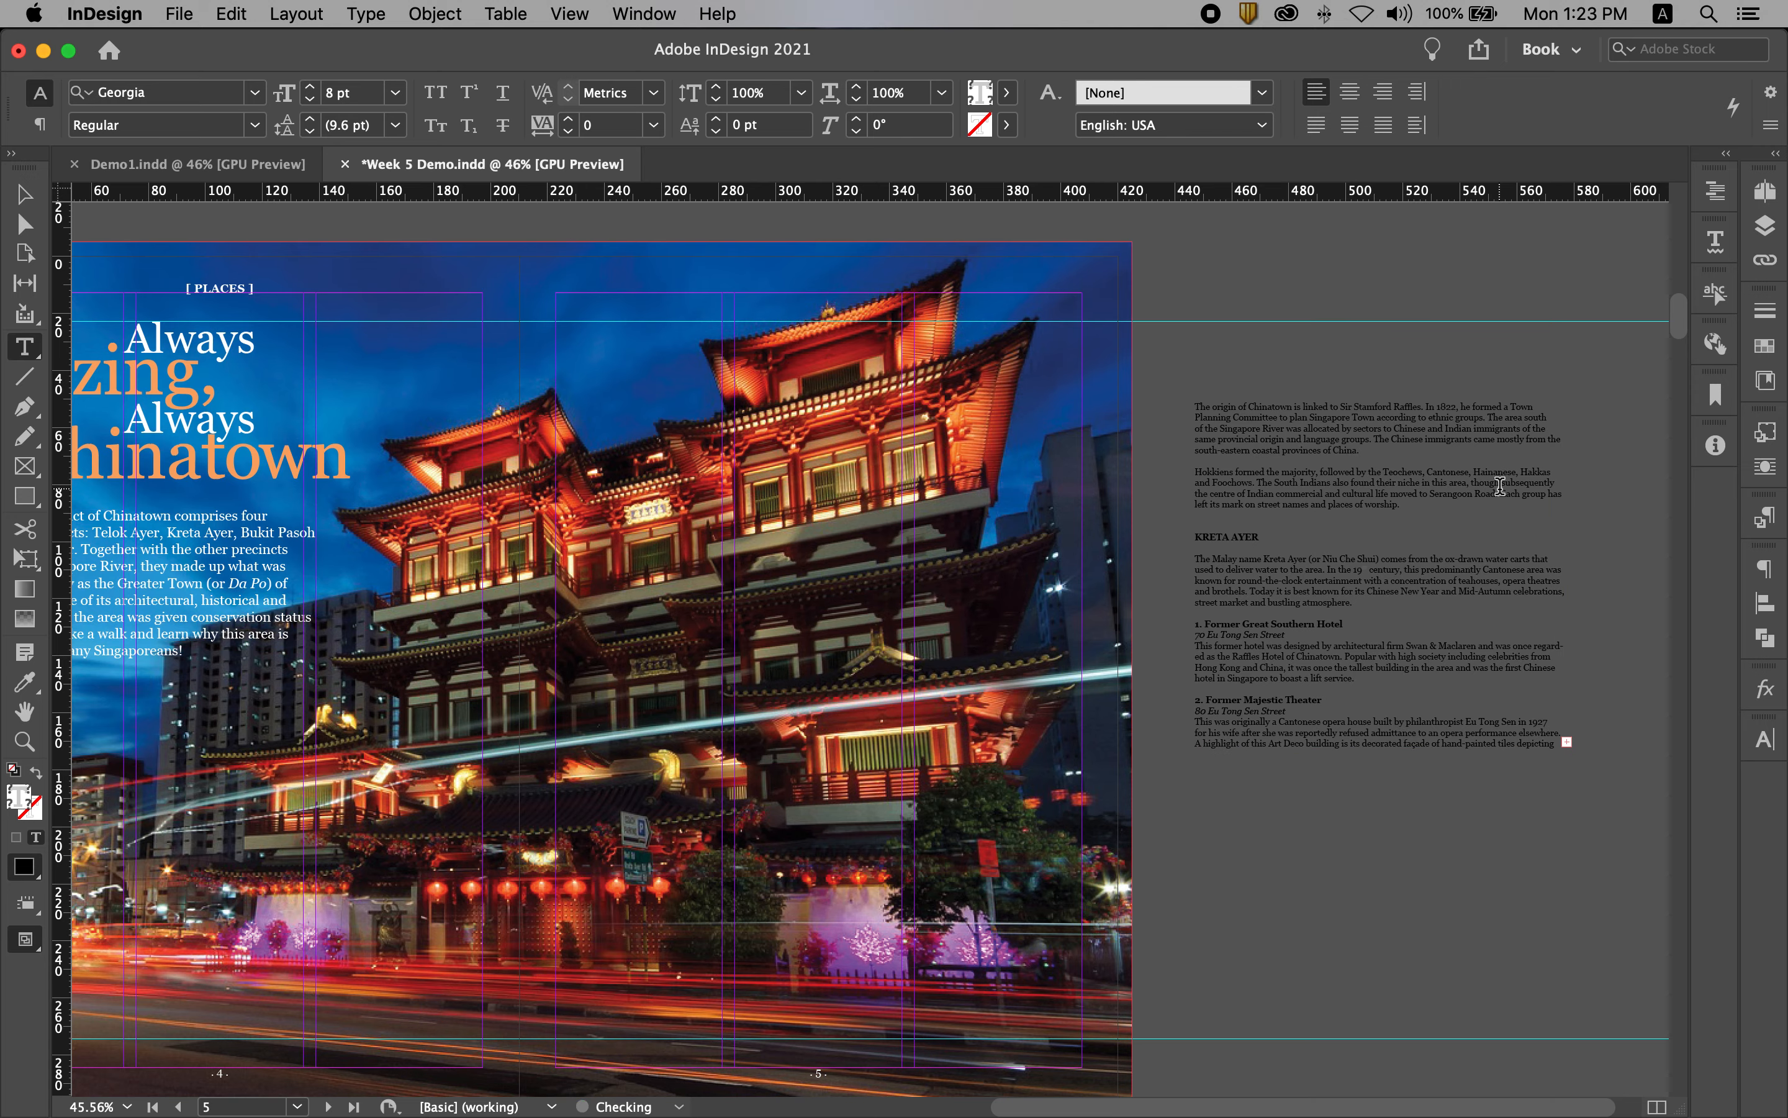
Step: Paste the credit lines into a new text frame about 122 mm by 18 mm below the intro paragraph, aligned to the page's margin
left_click_drag(916, 515, 1395, 443)
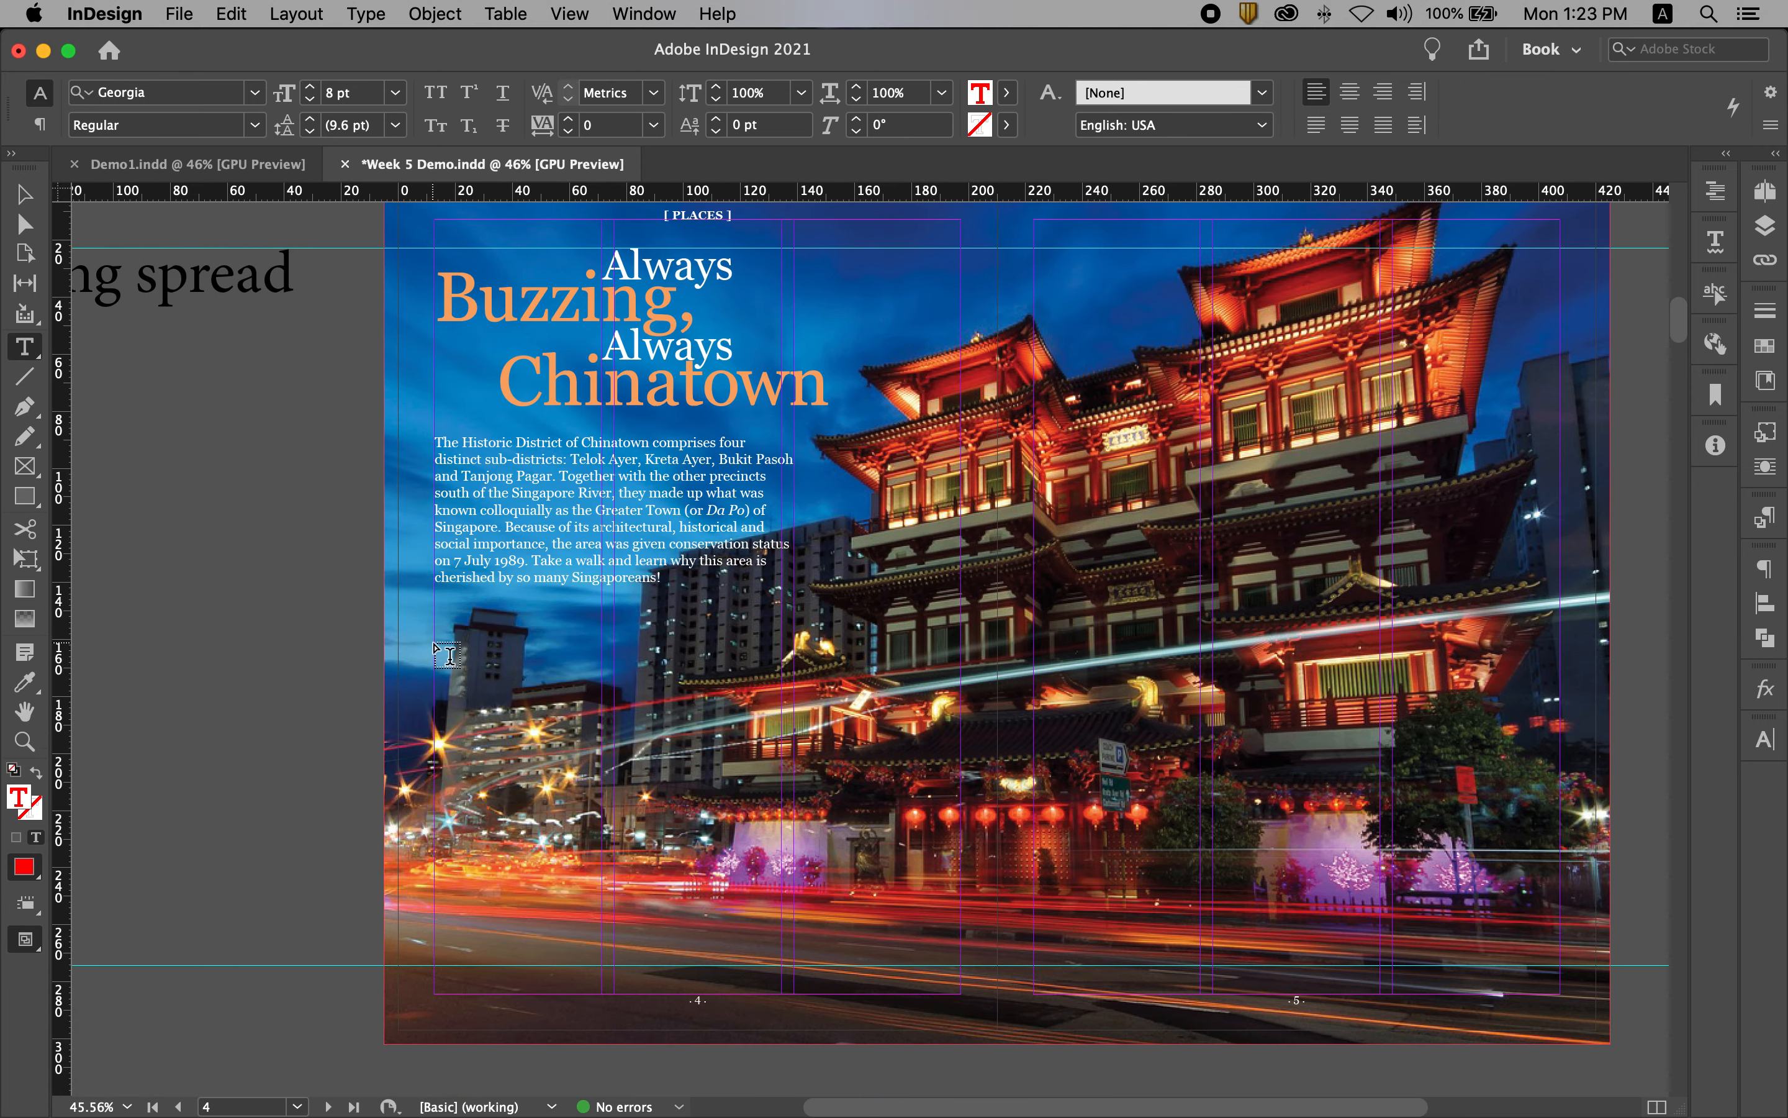
left_click_drag(434, 643, 797, 708)
key("super+v")
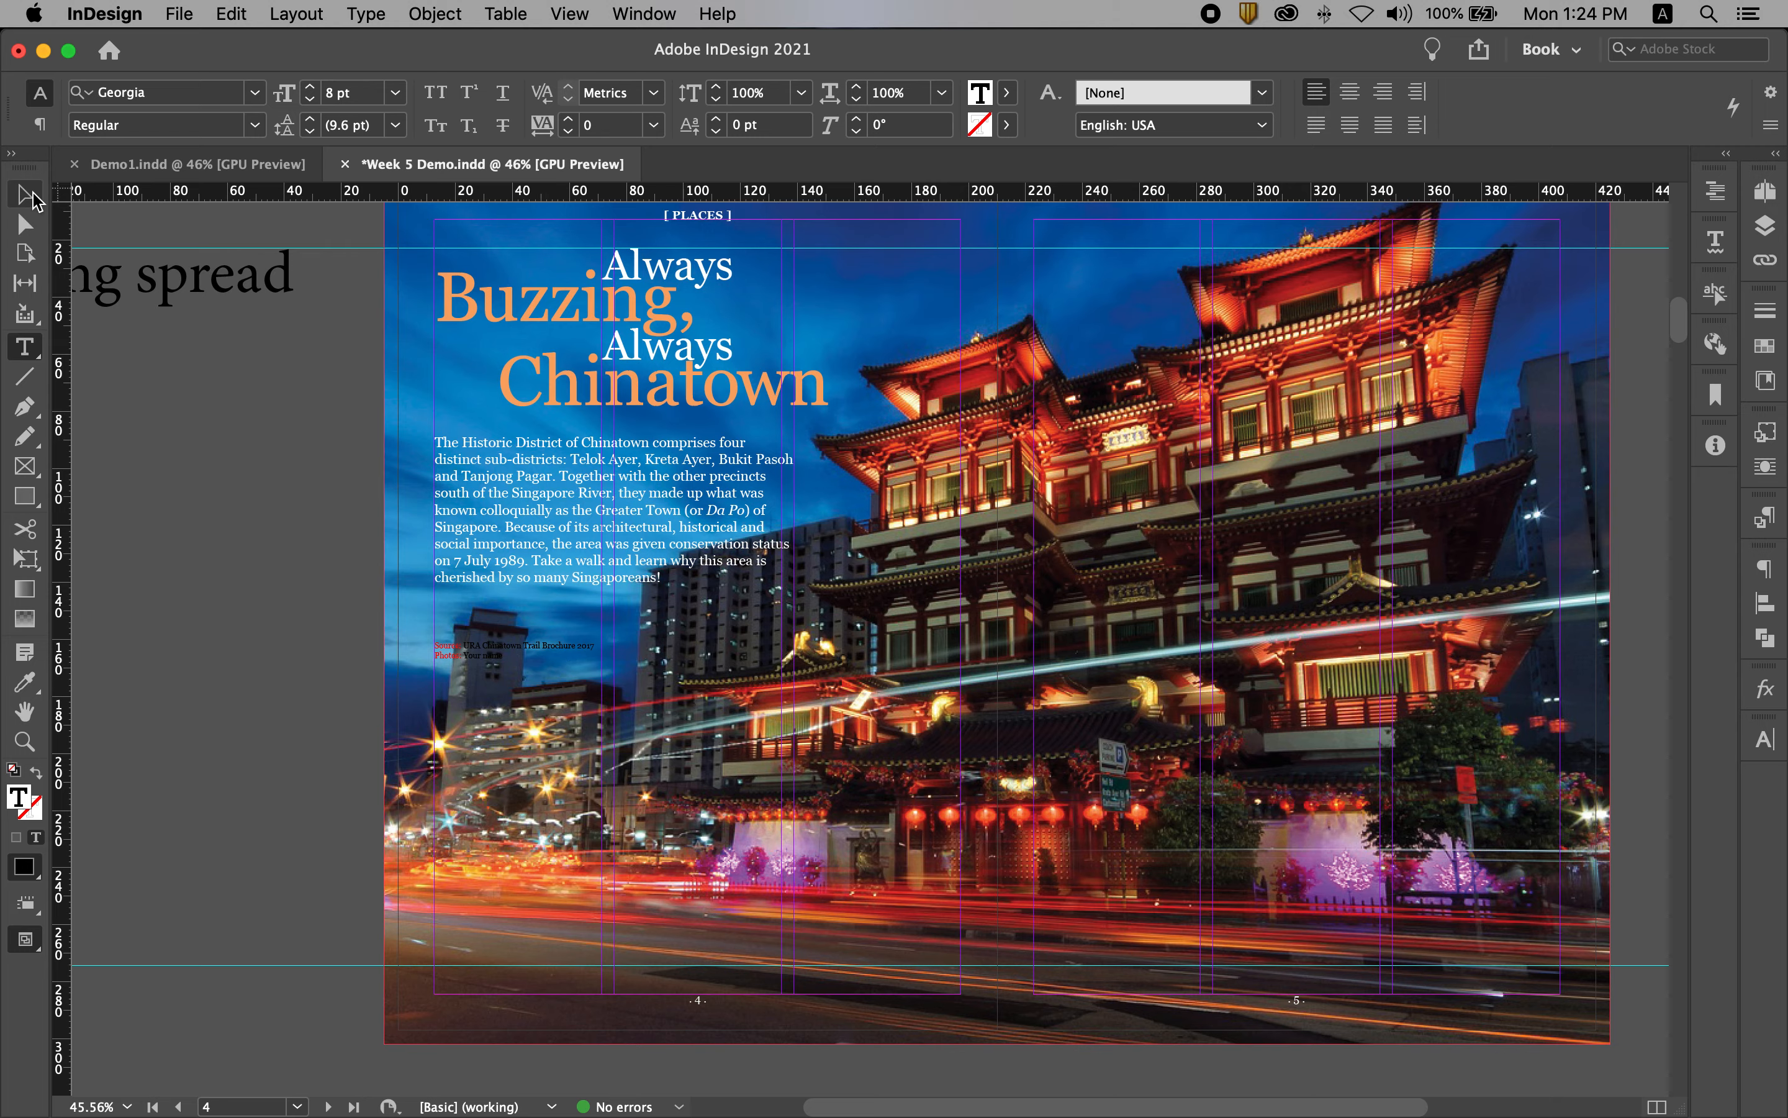
key("Escape")
left_click(357, 610)
Step: Format both credit lines as 9 pt Georgia Bold Italic
left_click_drag(561, 648, 640, 660)
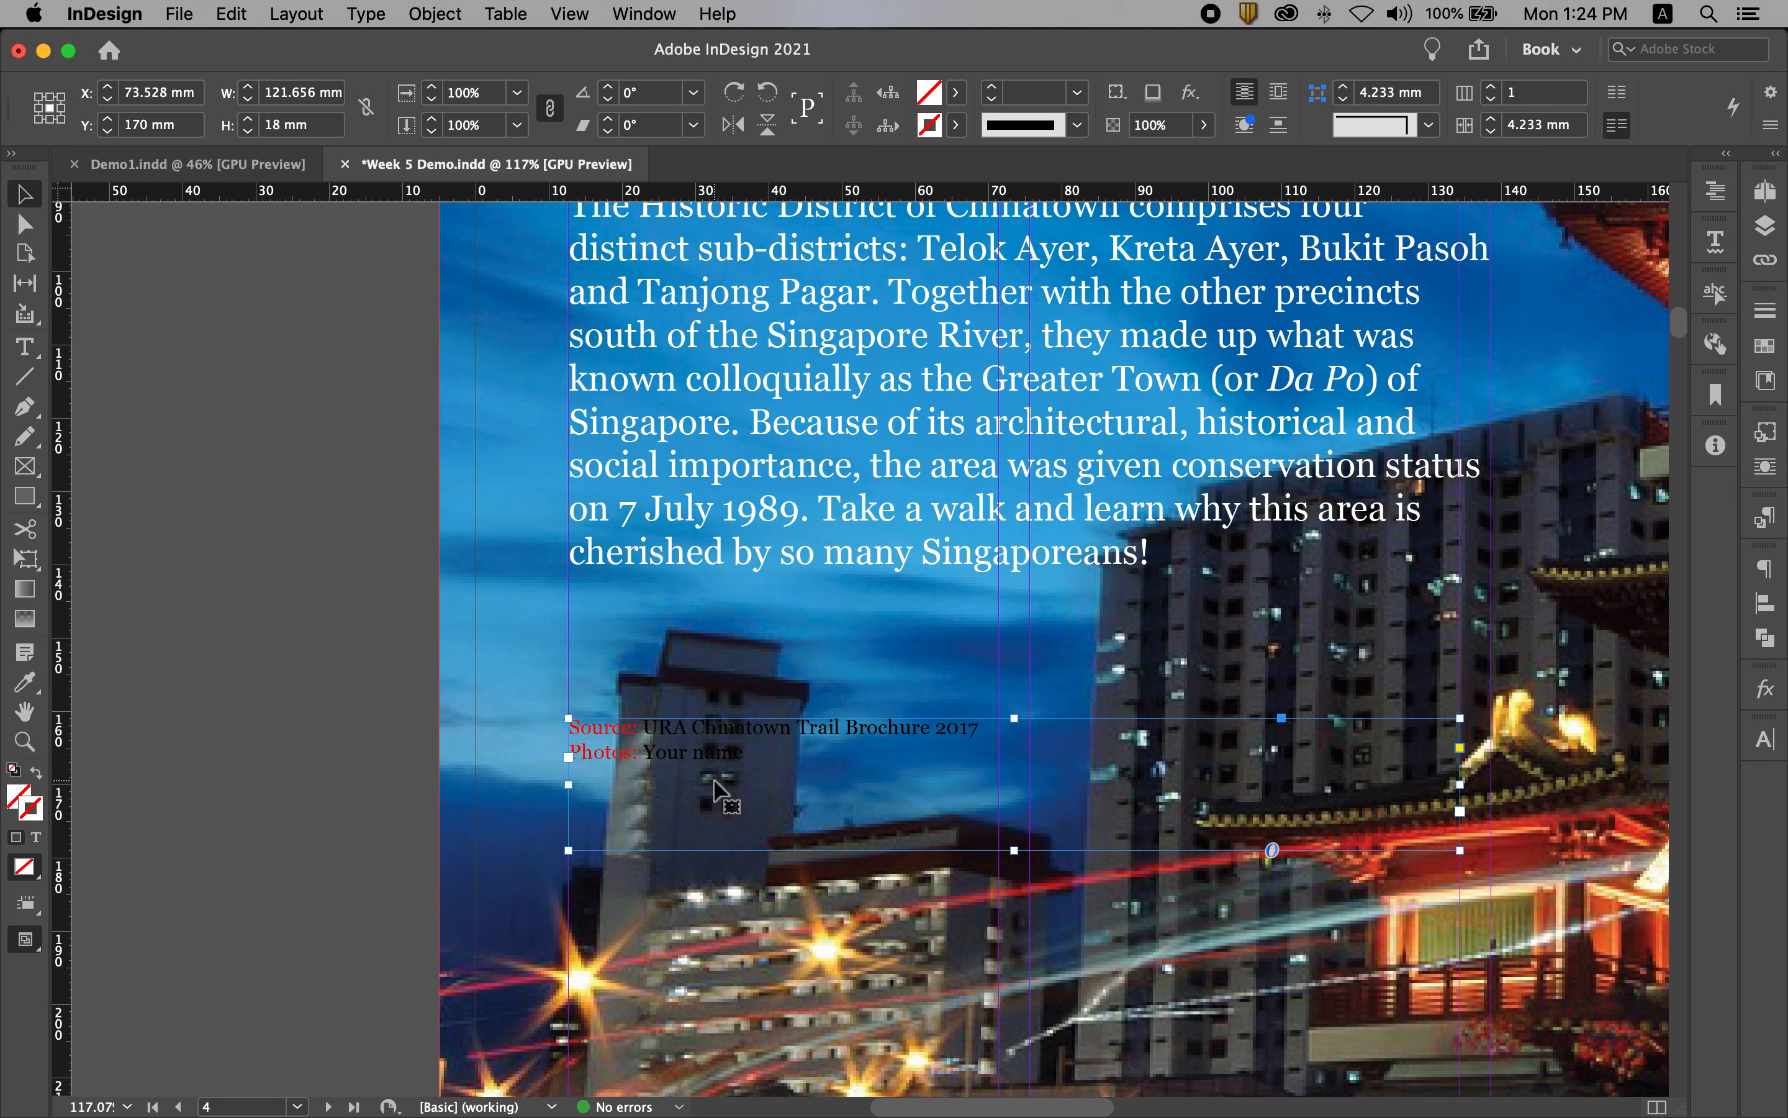
double_click(676, 754)
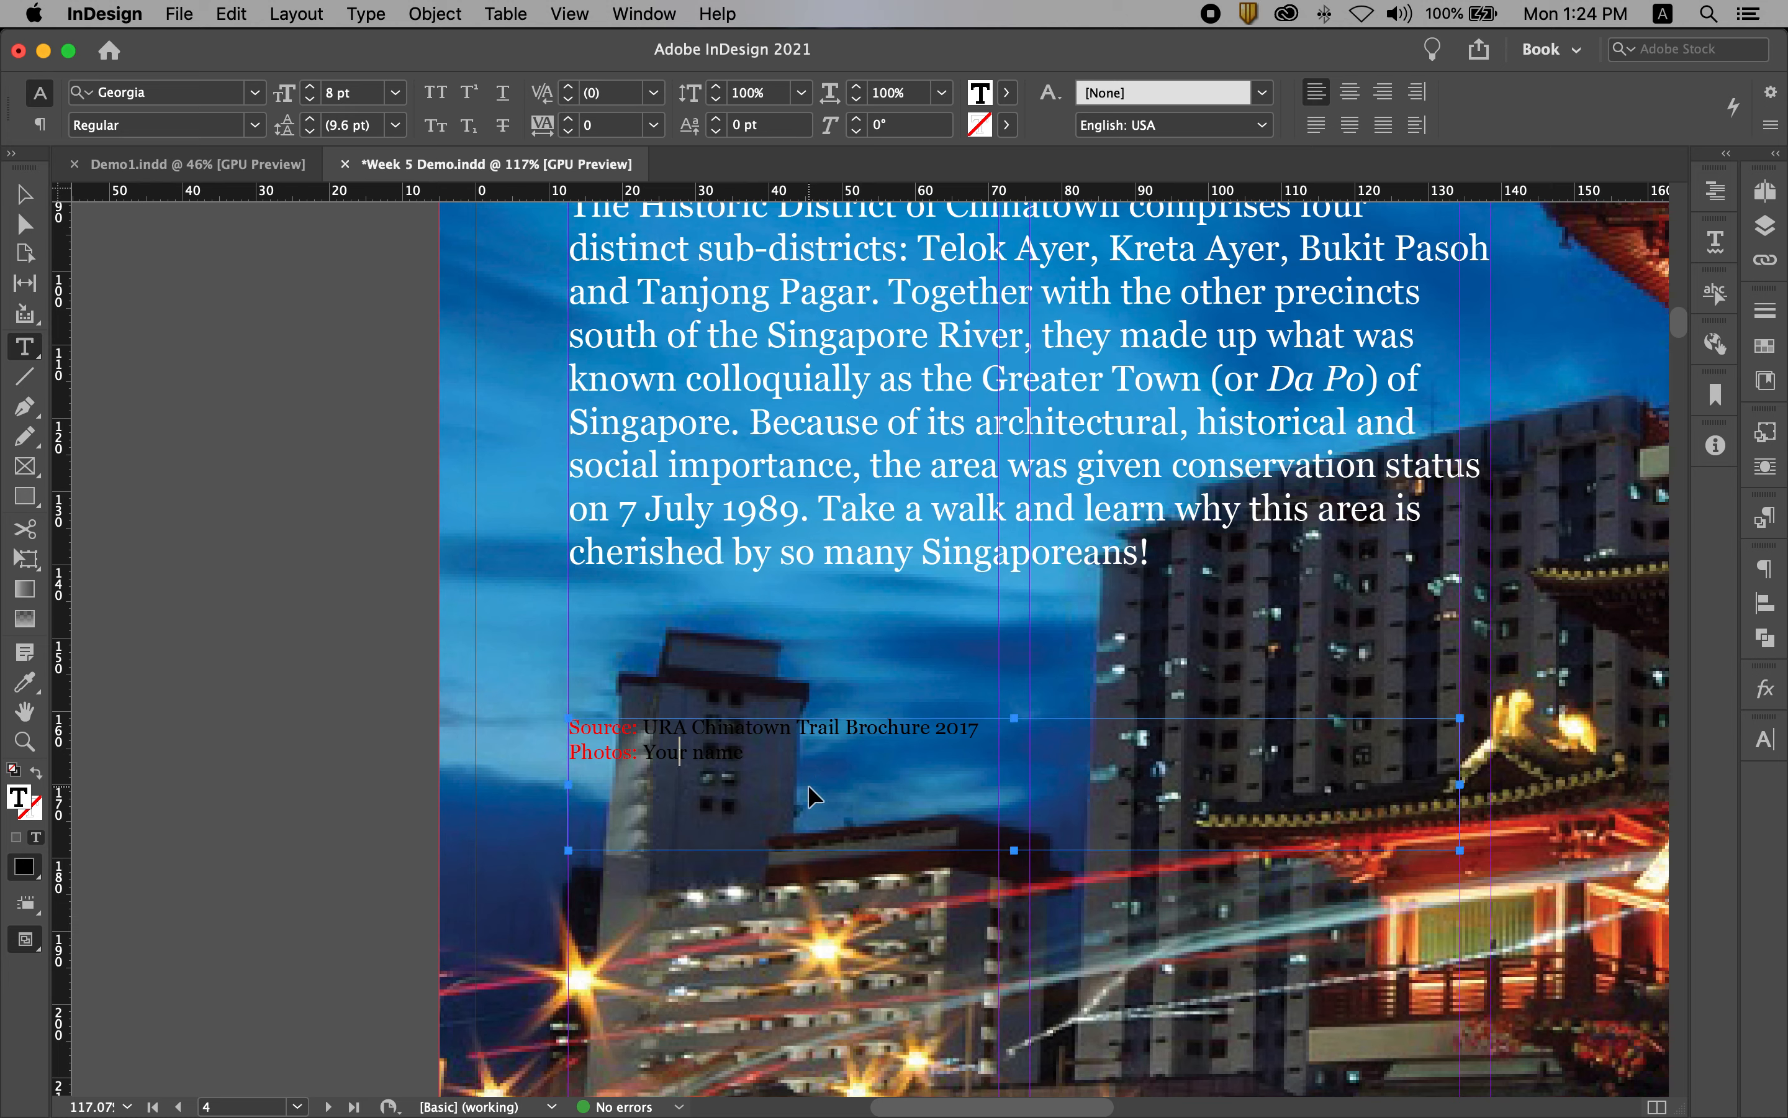
key("super+a")
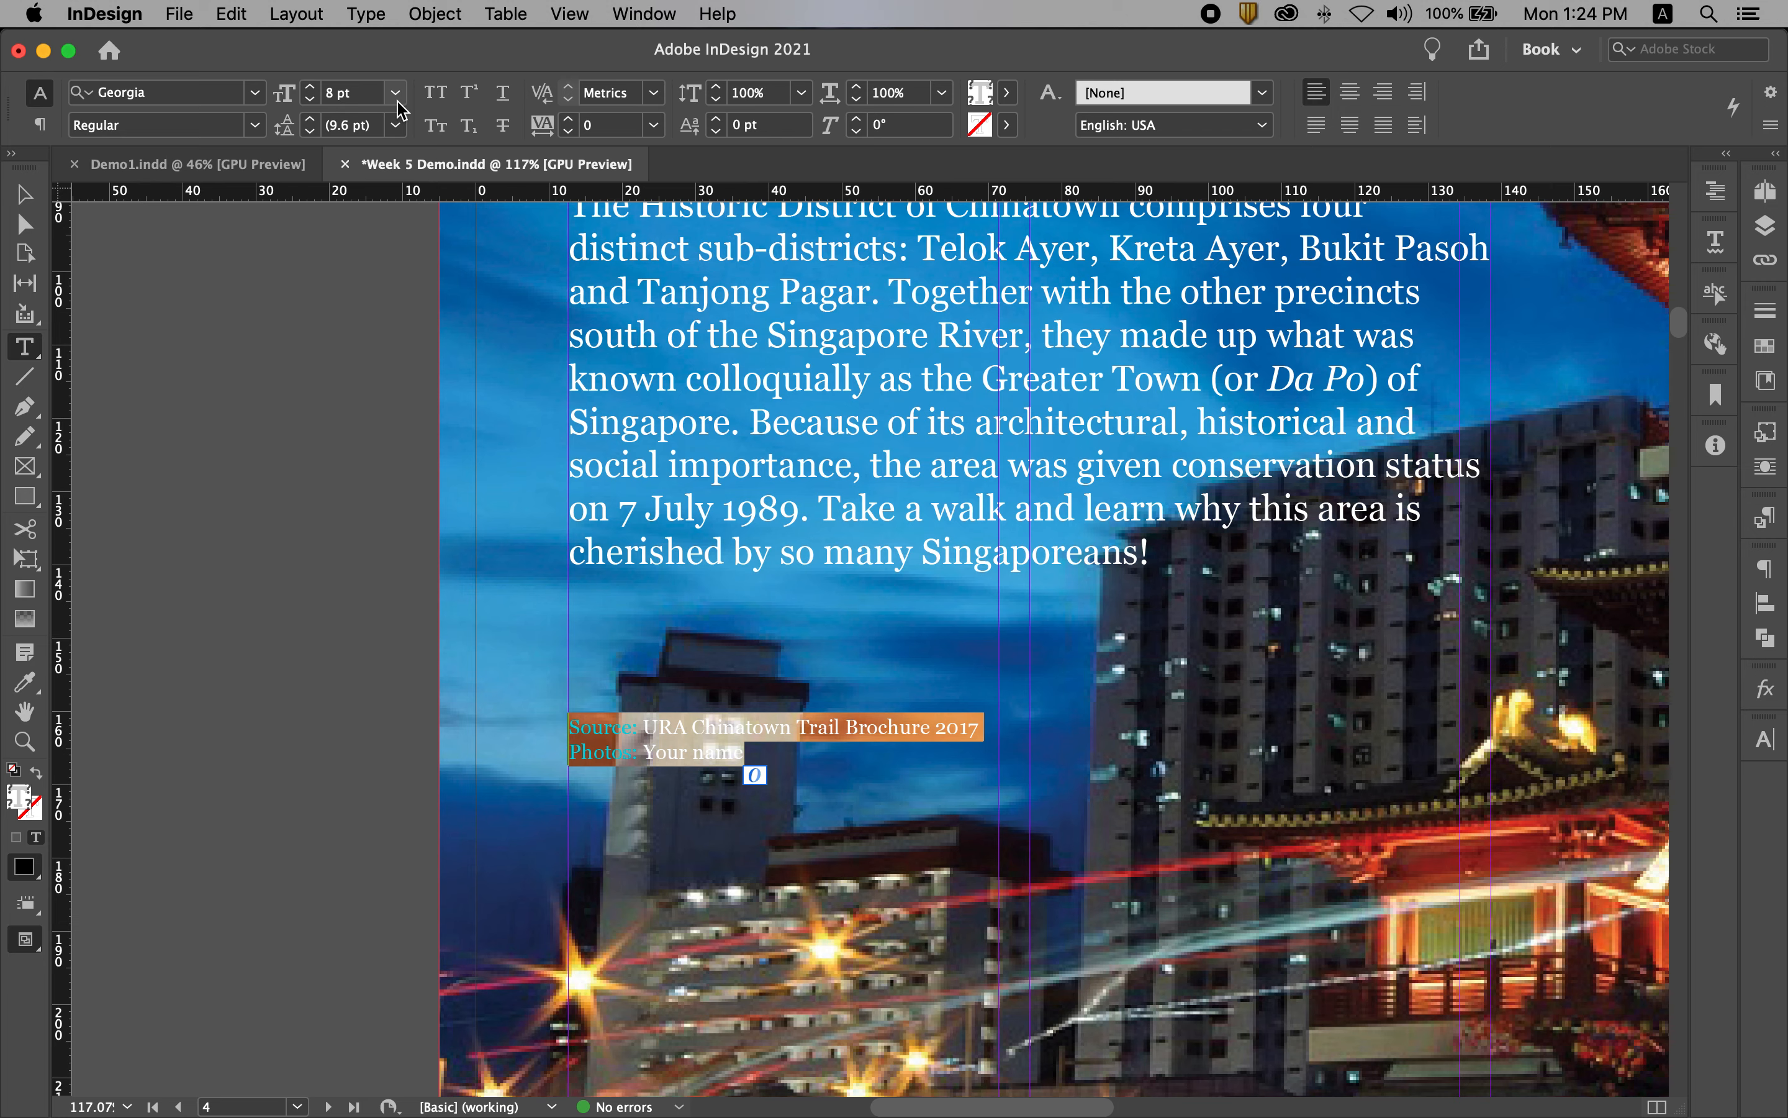
left_click(366, 100)
type("9")
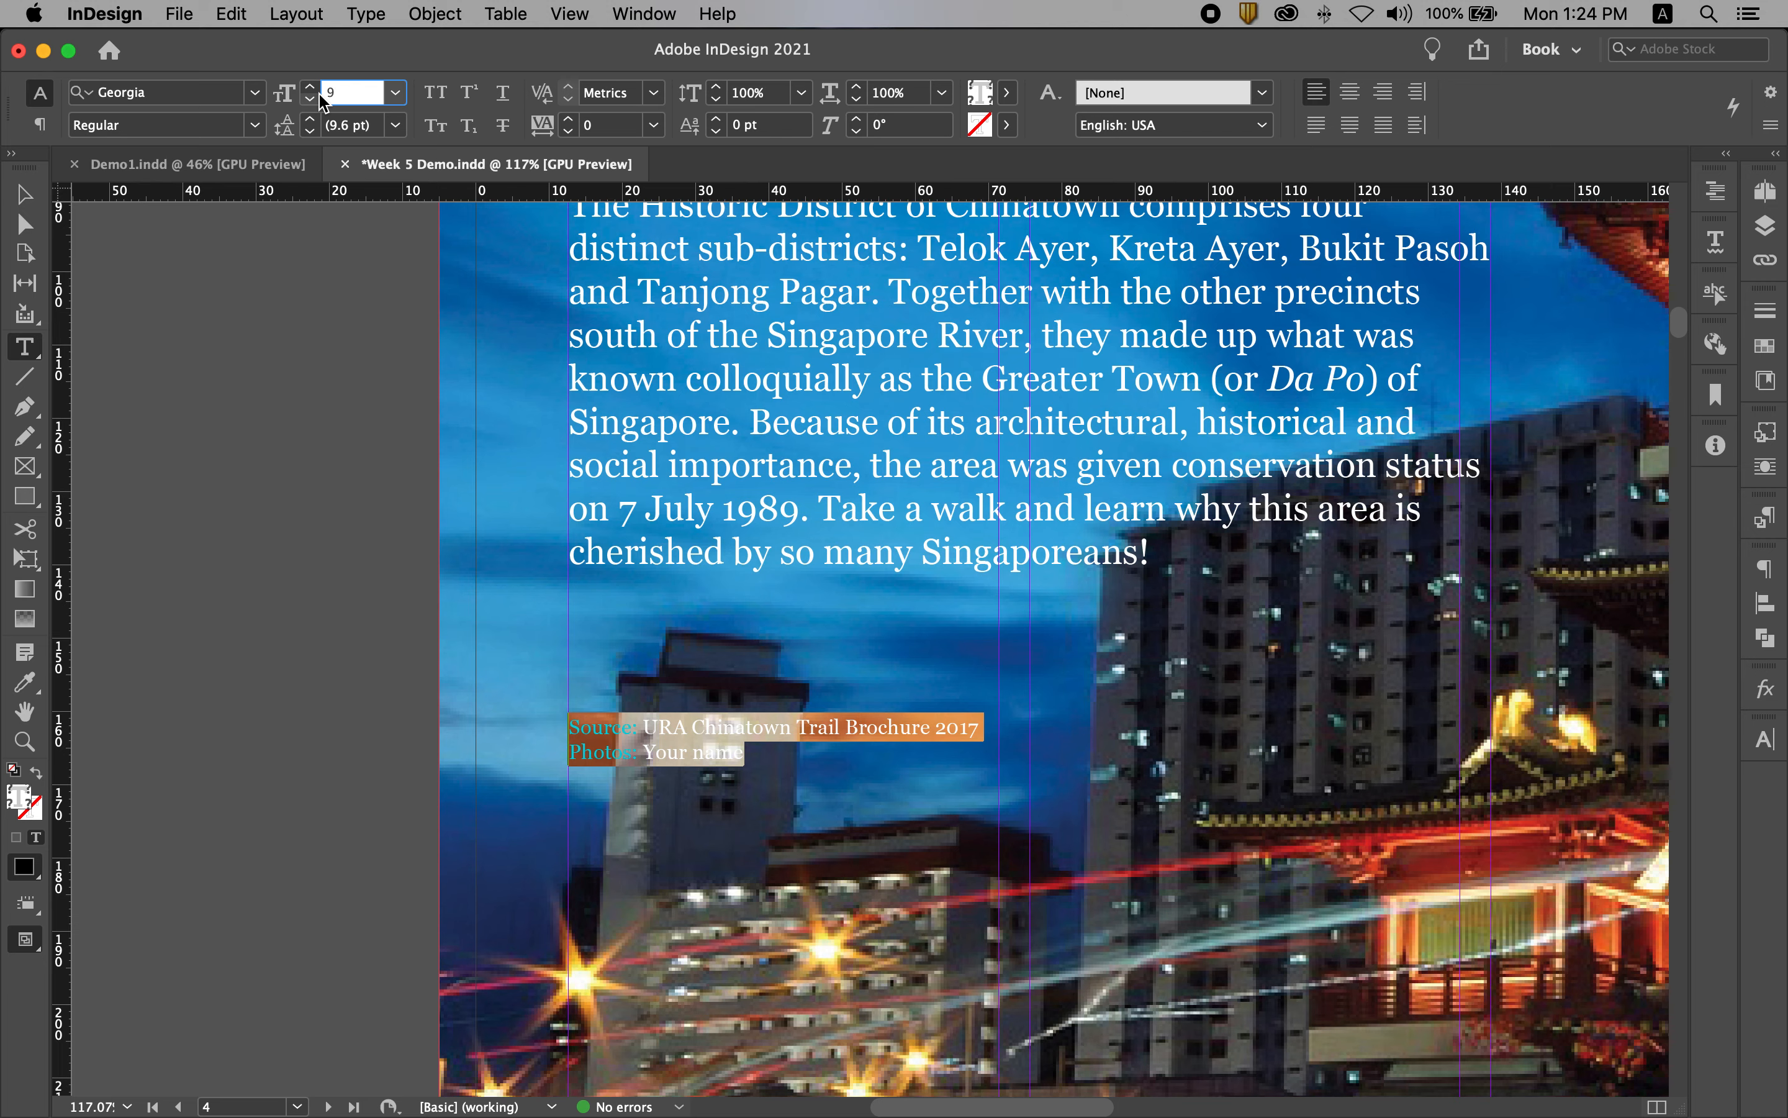
left_click(255, 125)
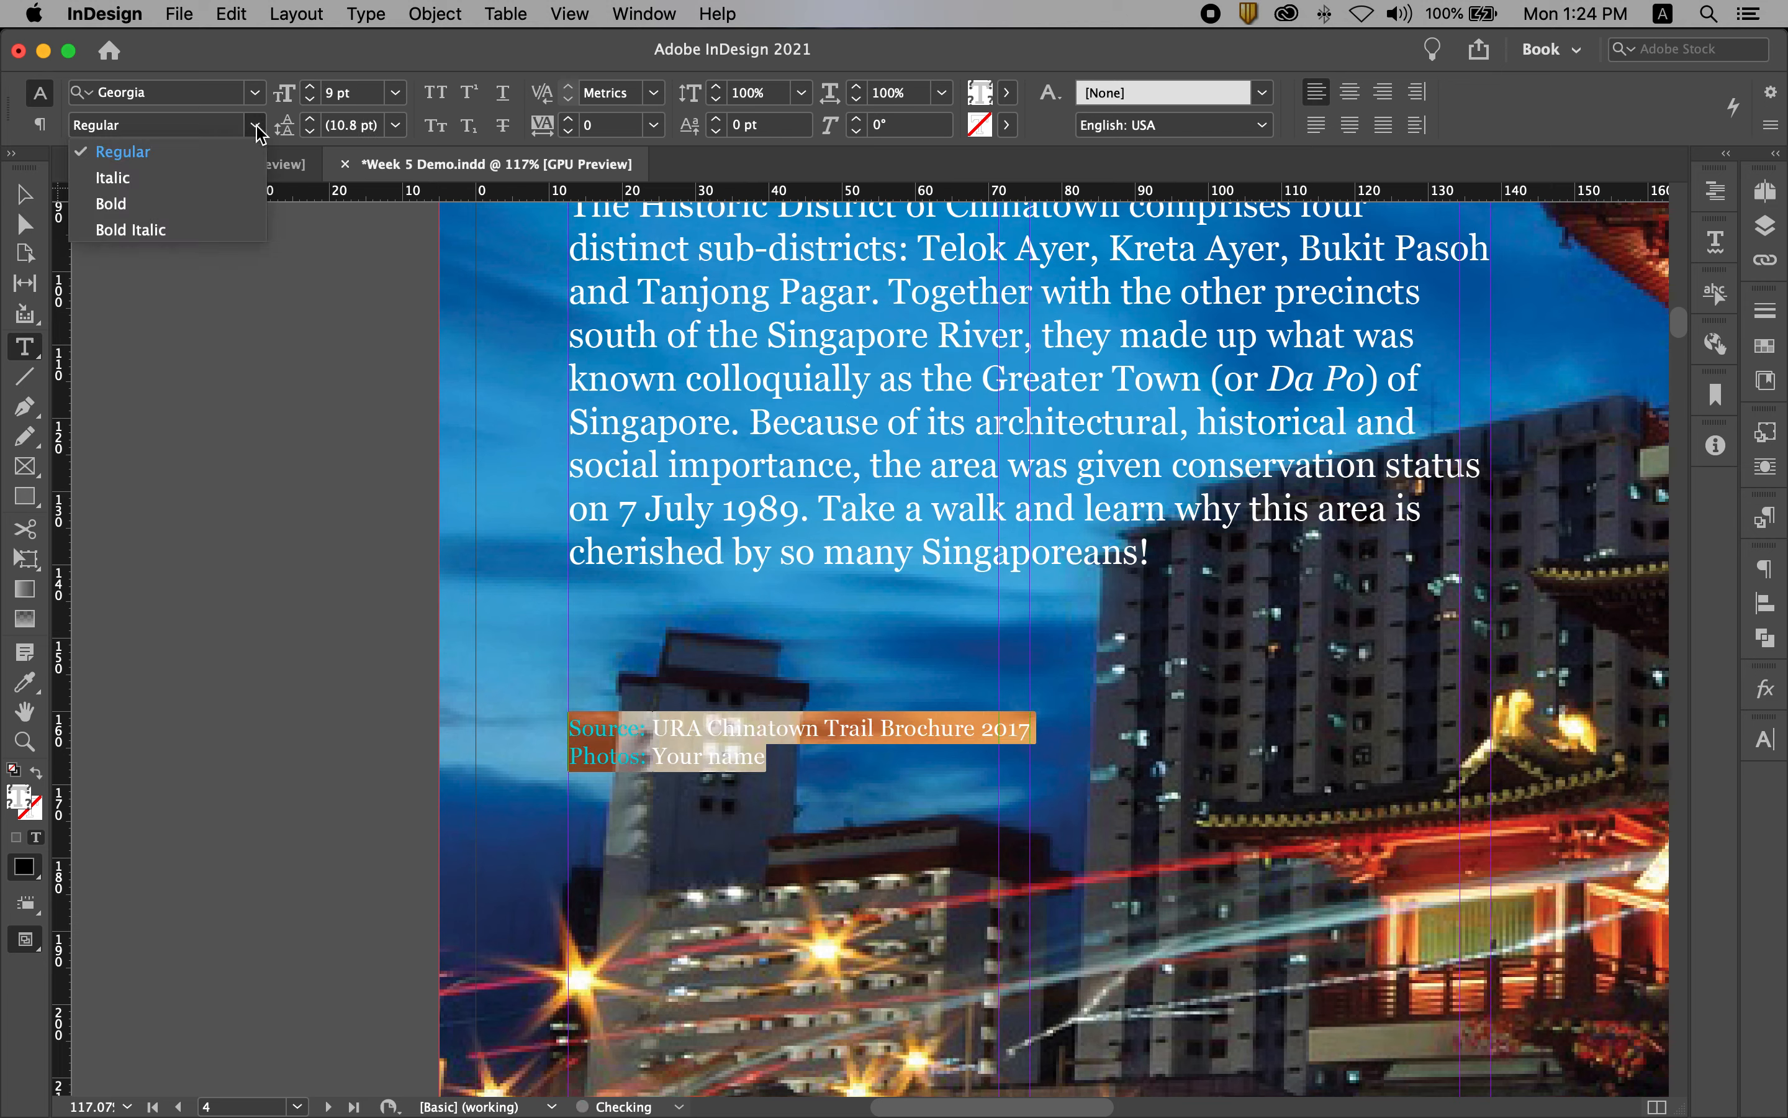
left_click(163, 230)
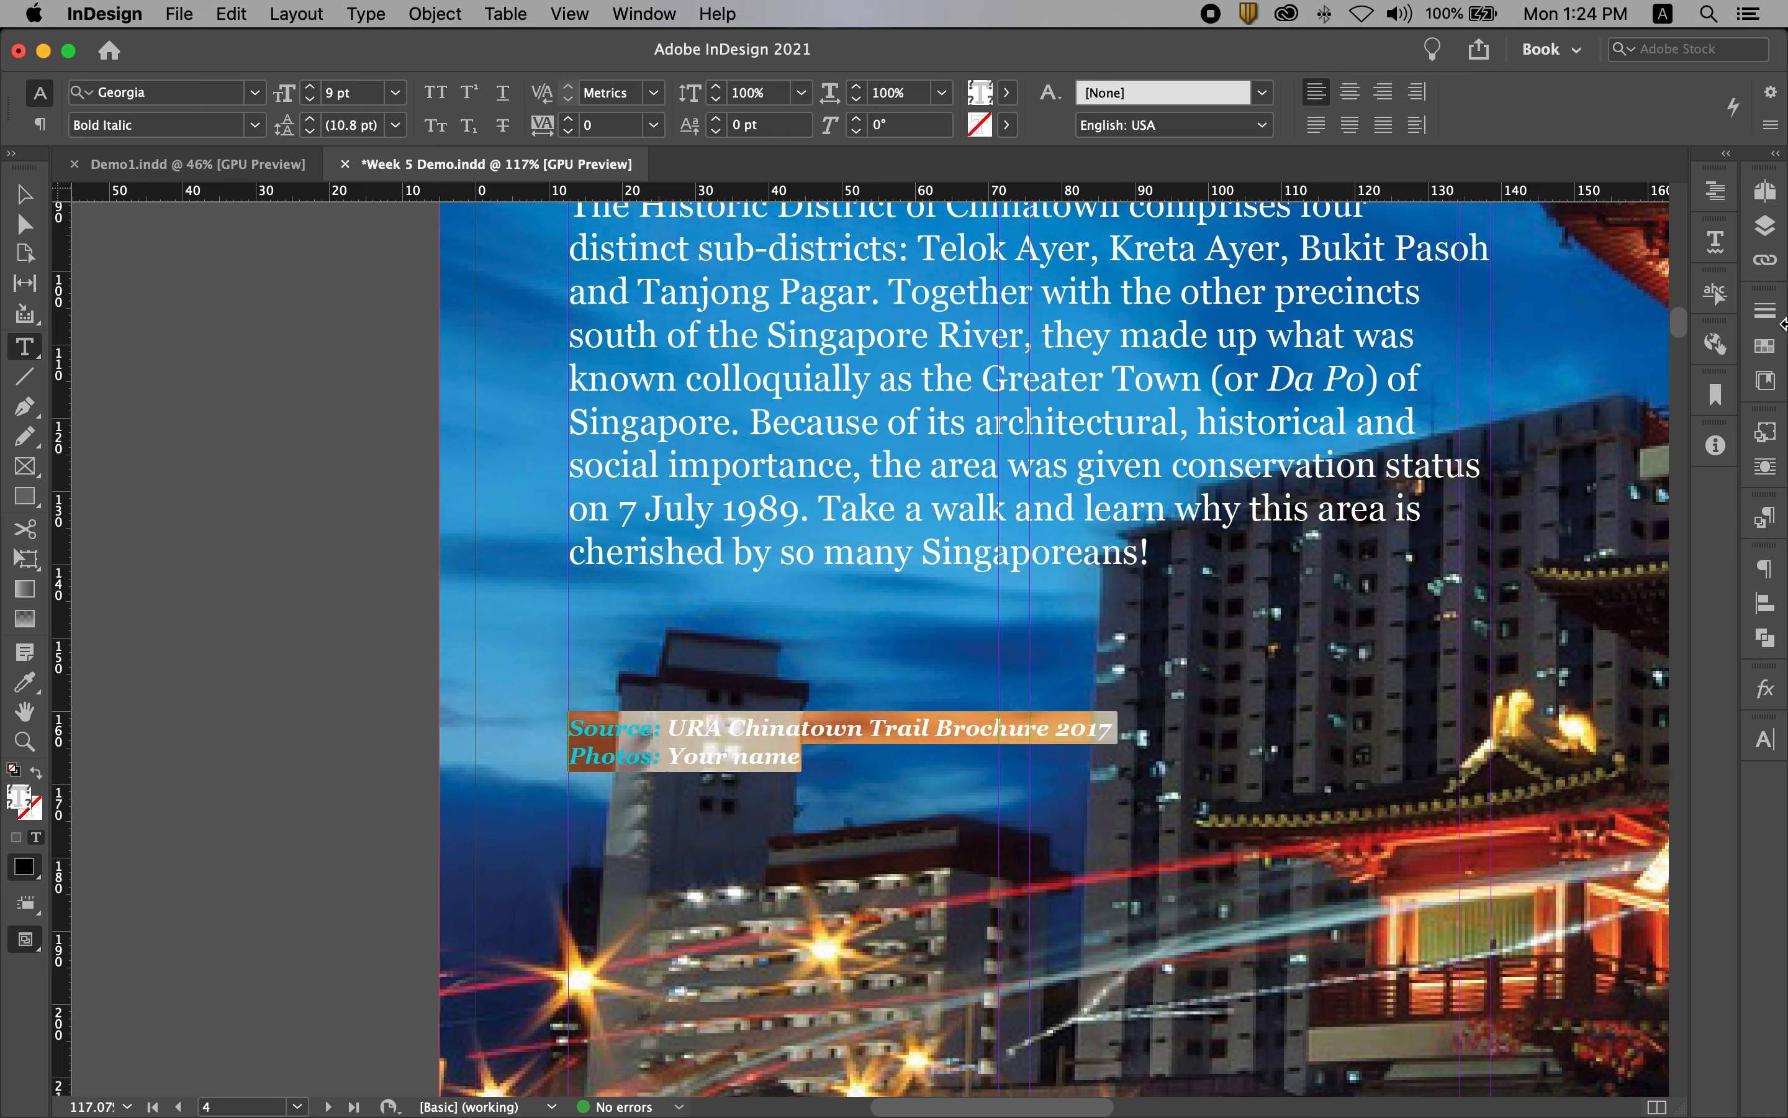
Step: Colour the credit text [Paper] and fit its frame's height to the text
left_click(1766, 345)
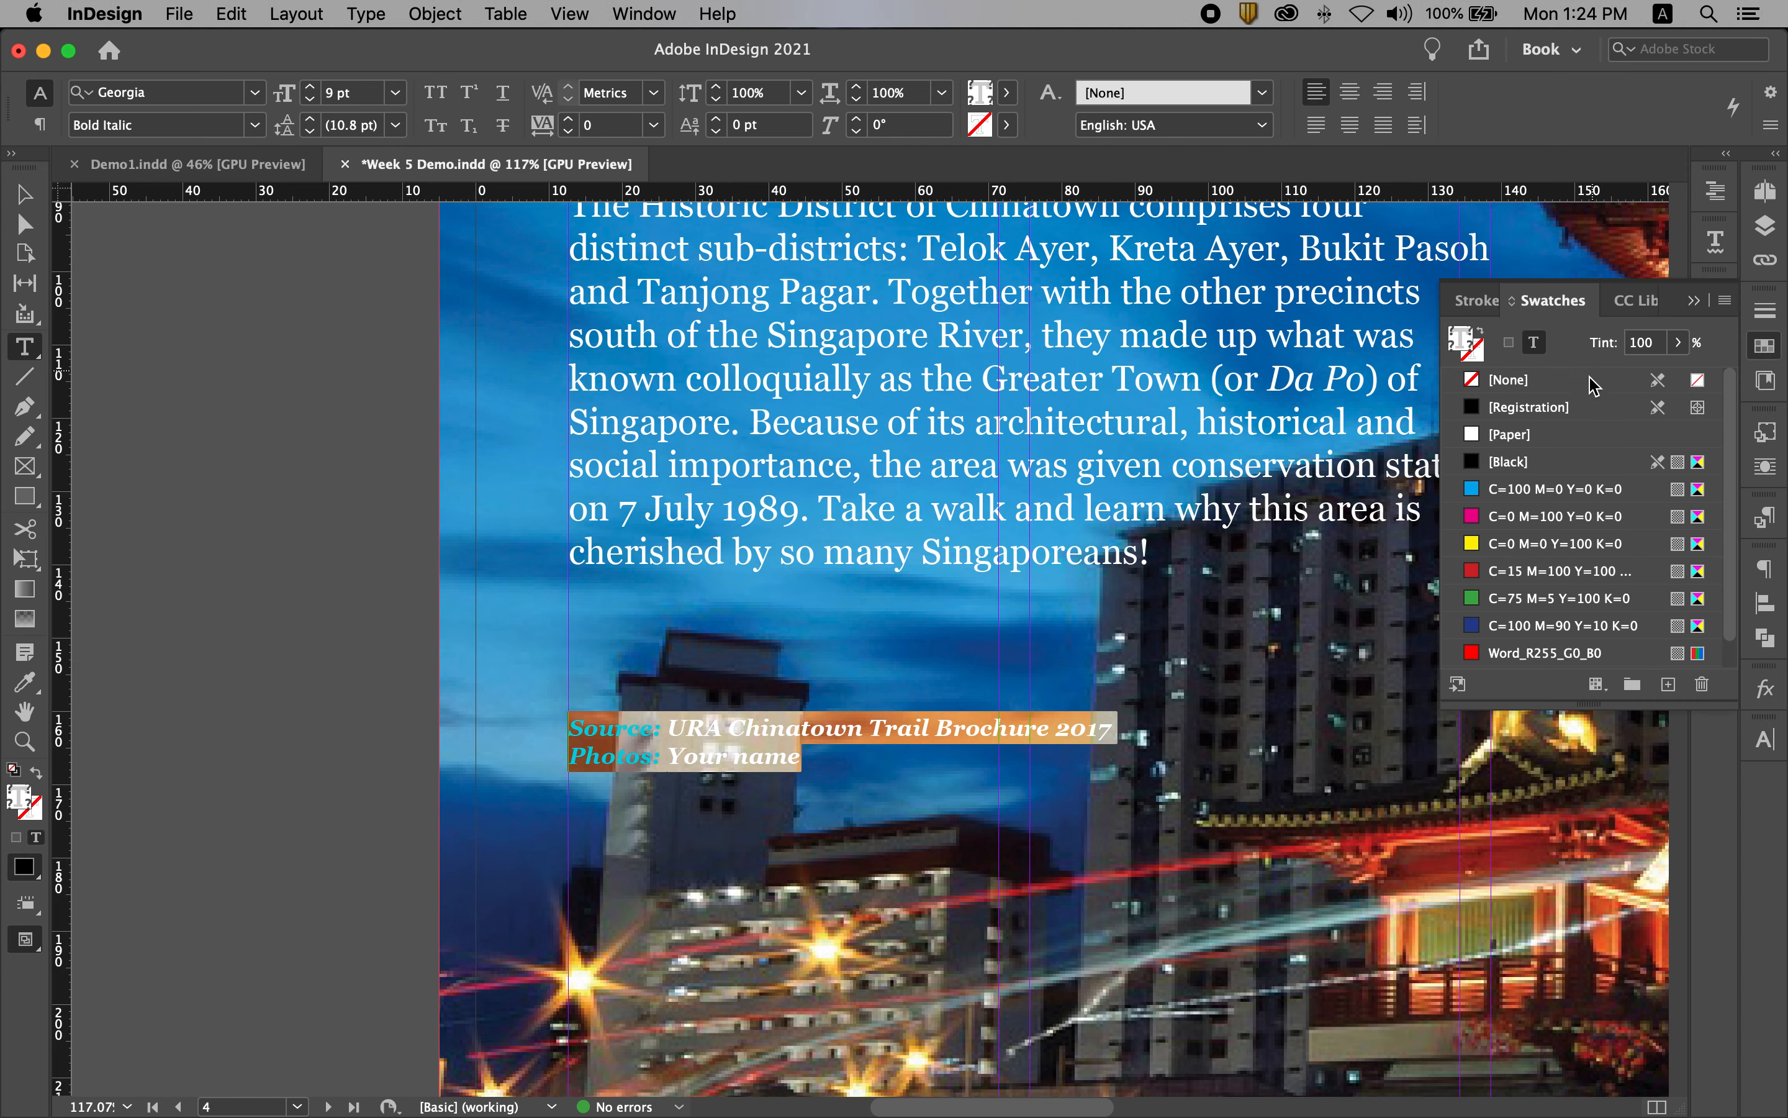
left_click(1534, 437)
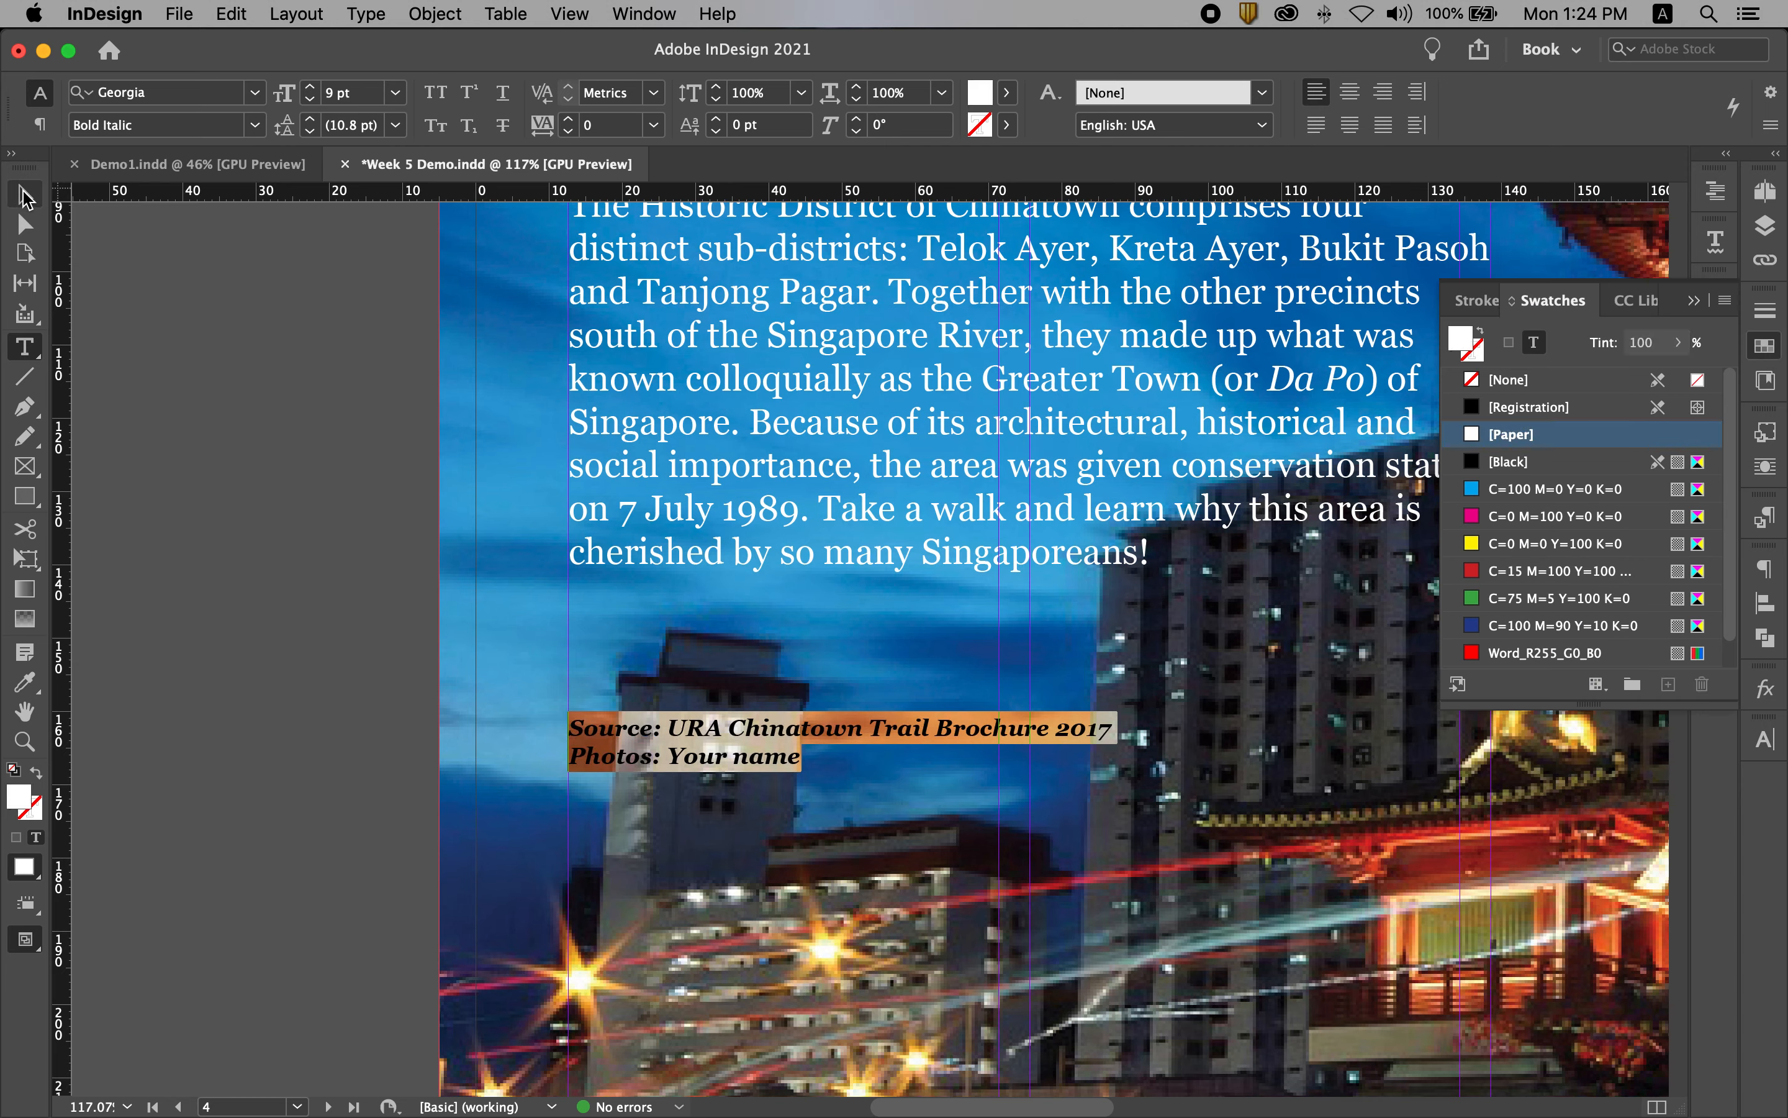
left_click(24, 198)
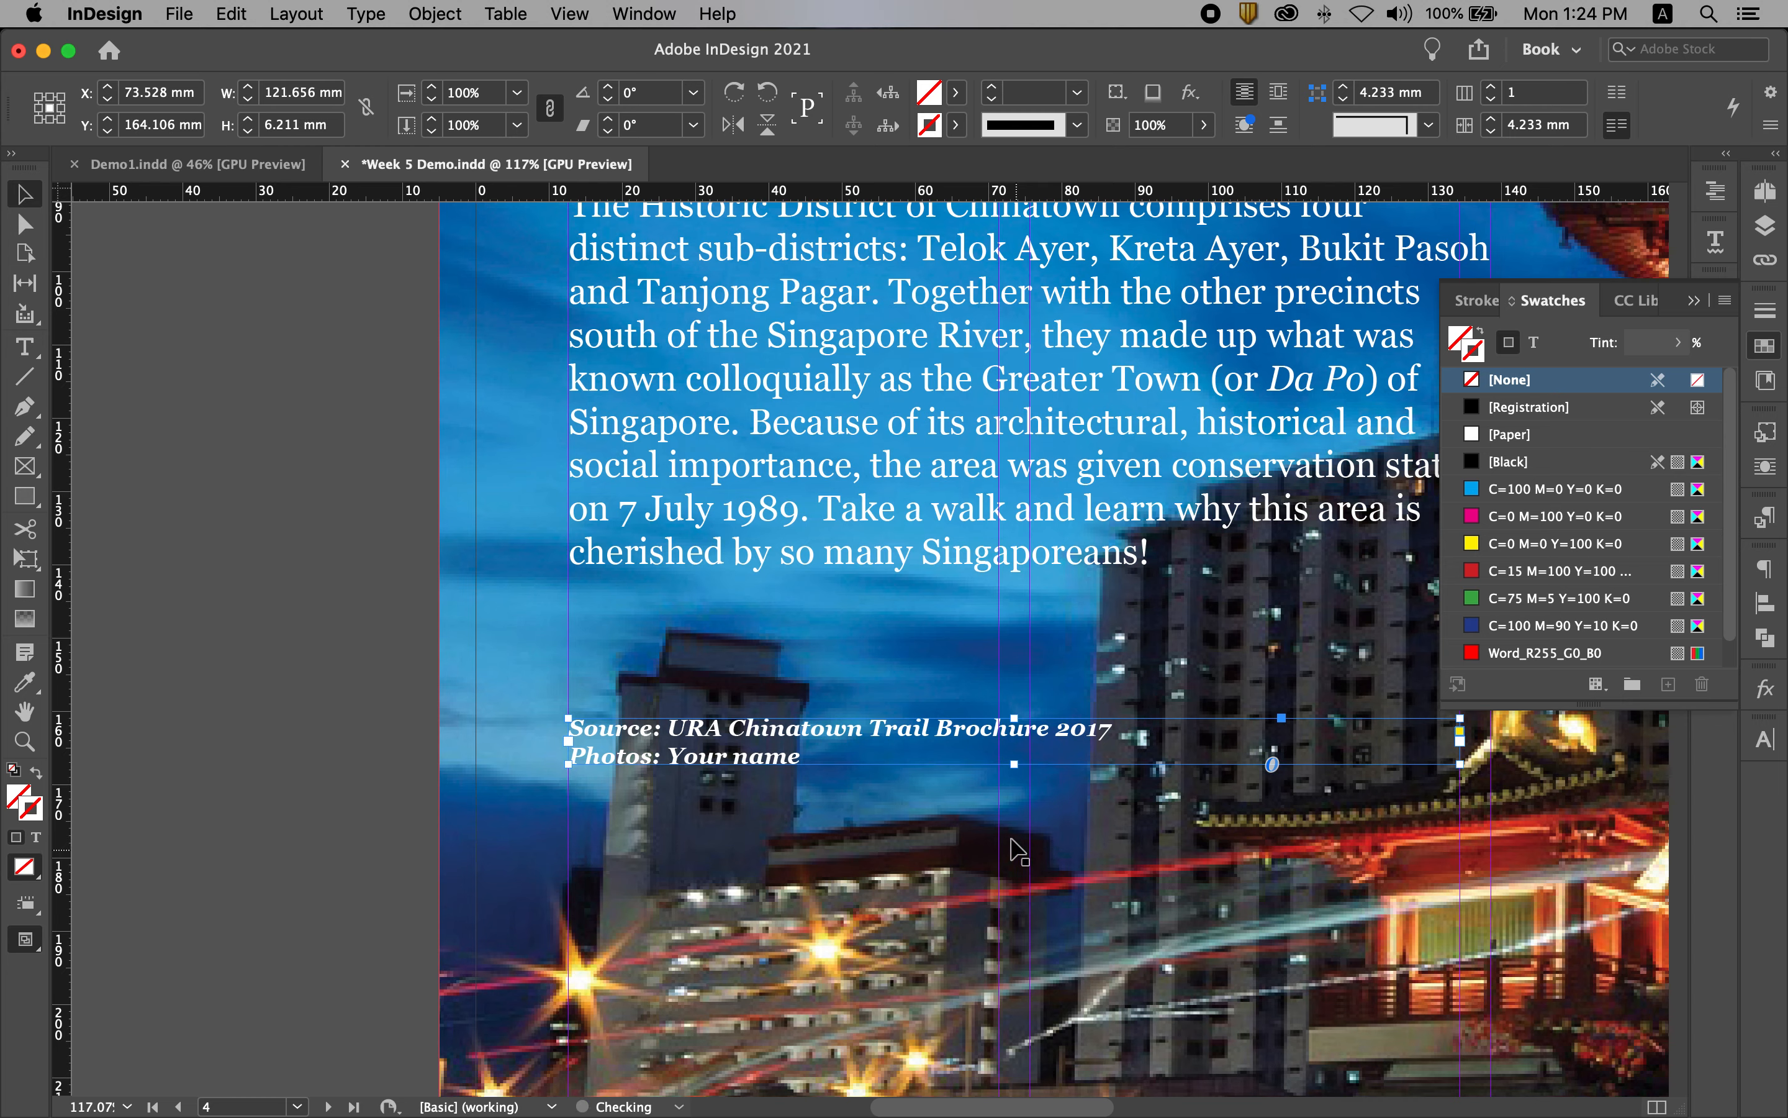
left_click(1693, 301)
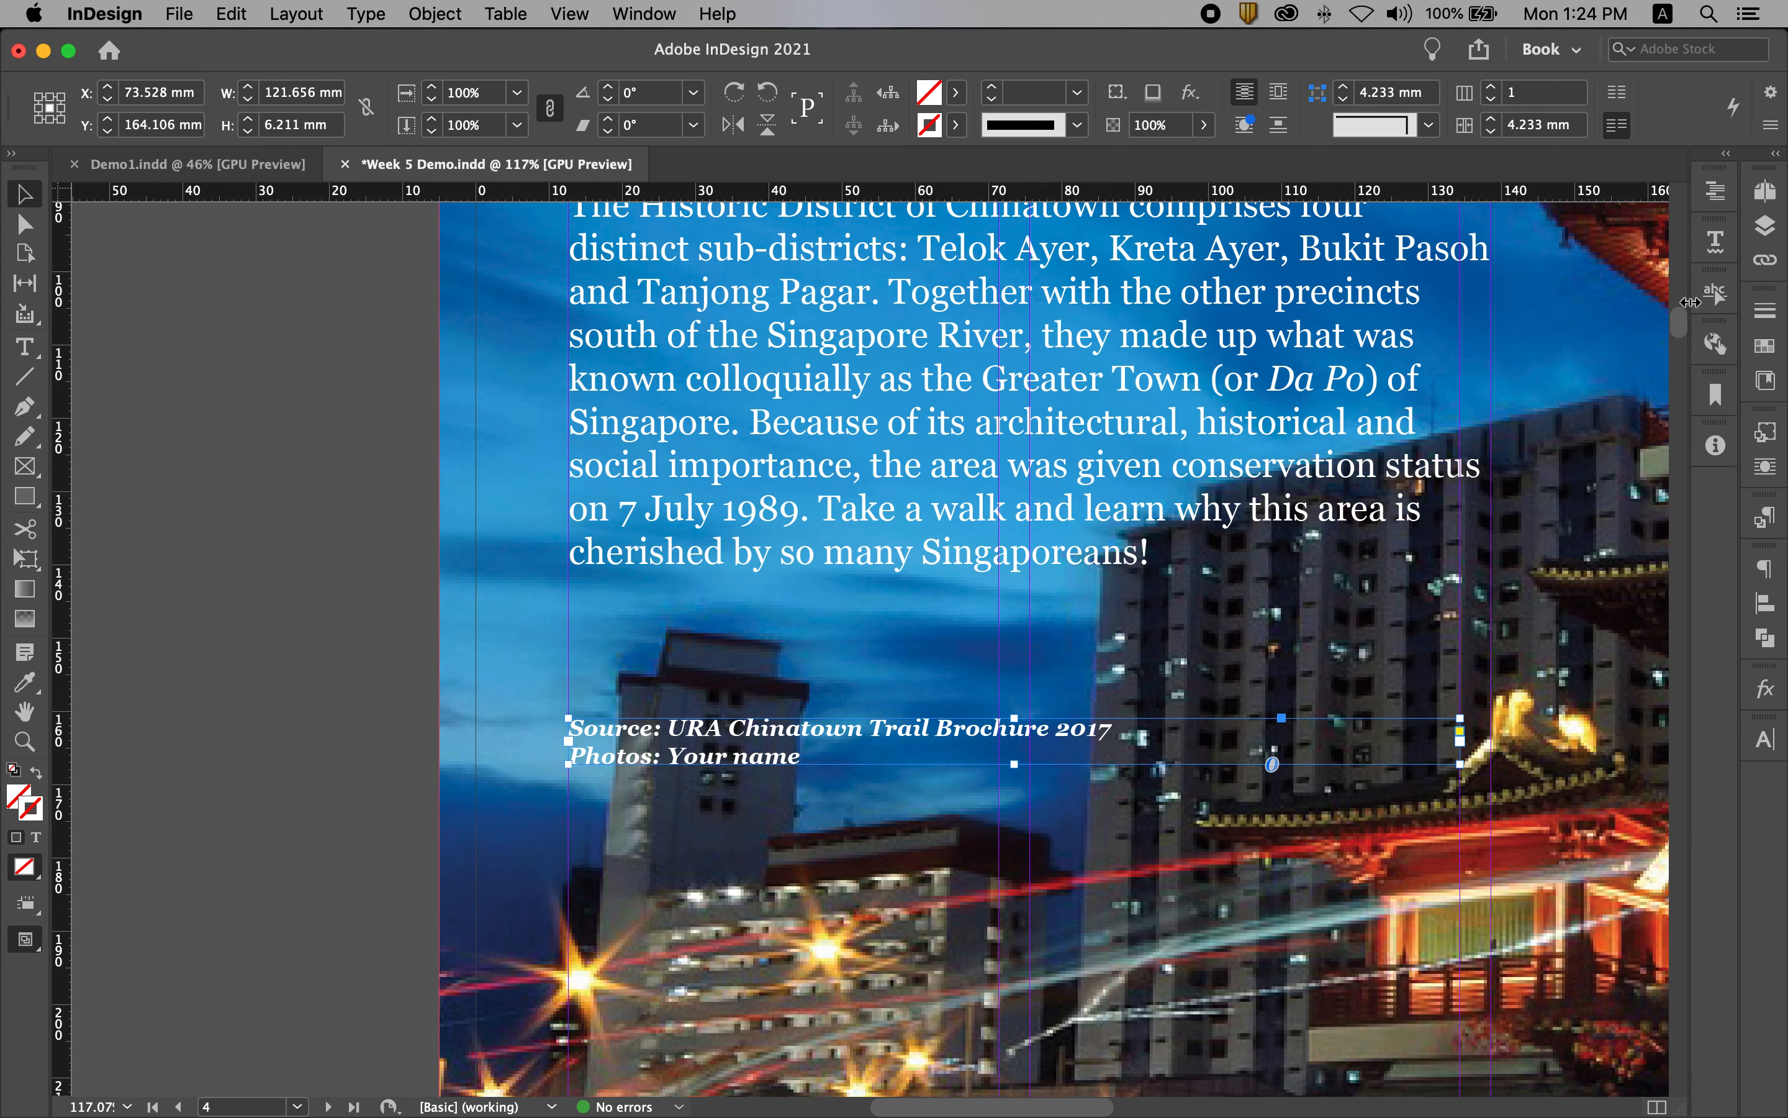
Step: Move the credit frame straight down to rest on the lower horizontal guide of page 4
key("super+0")
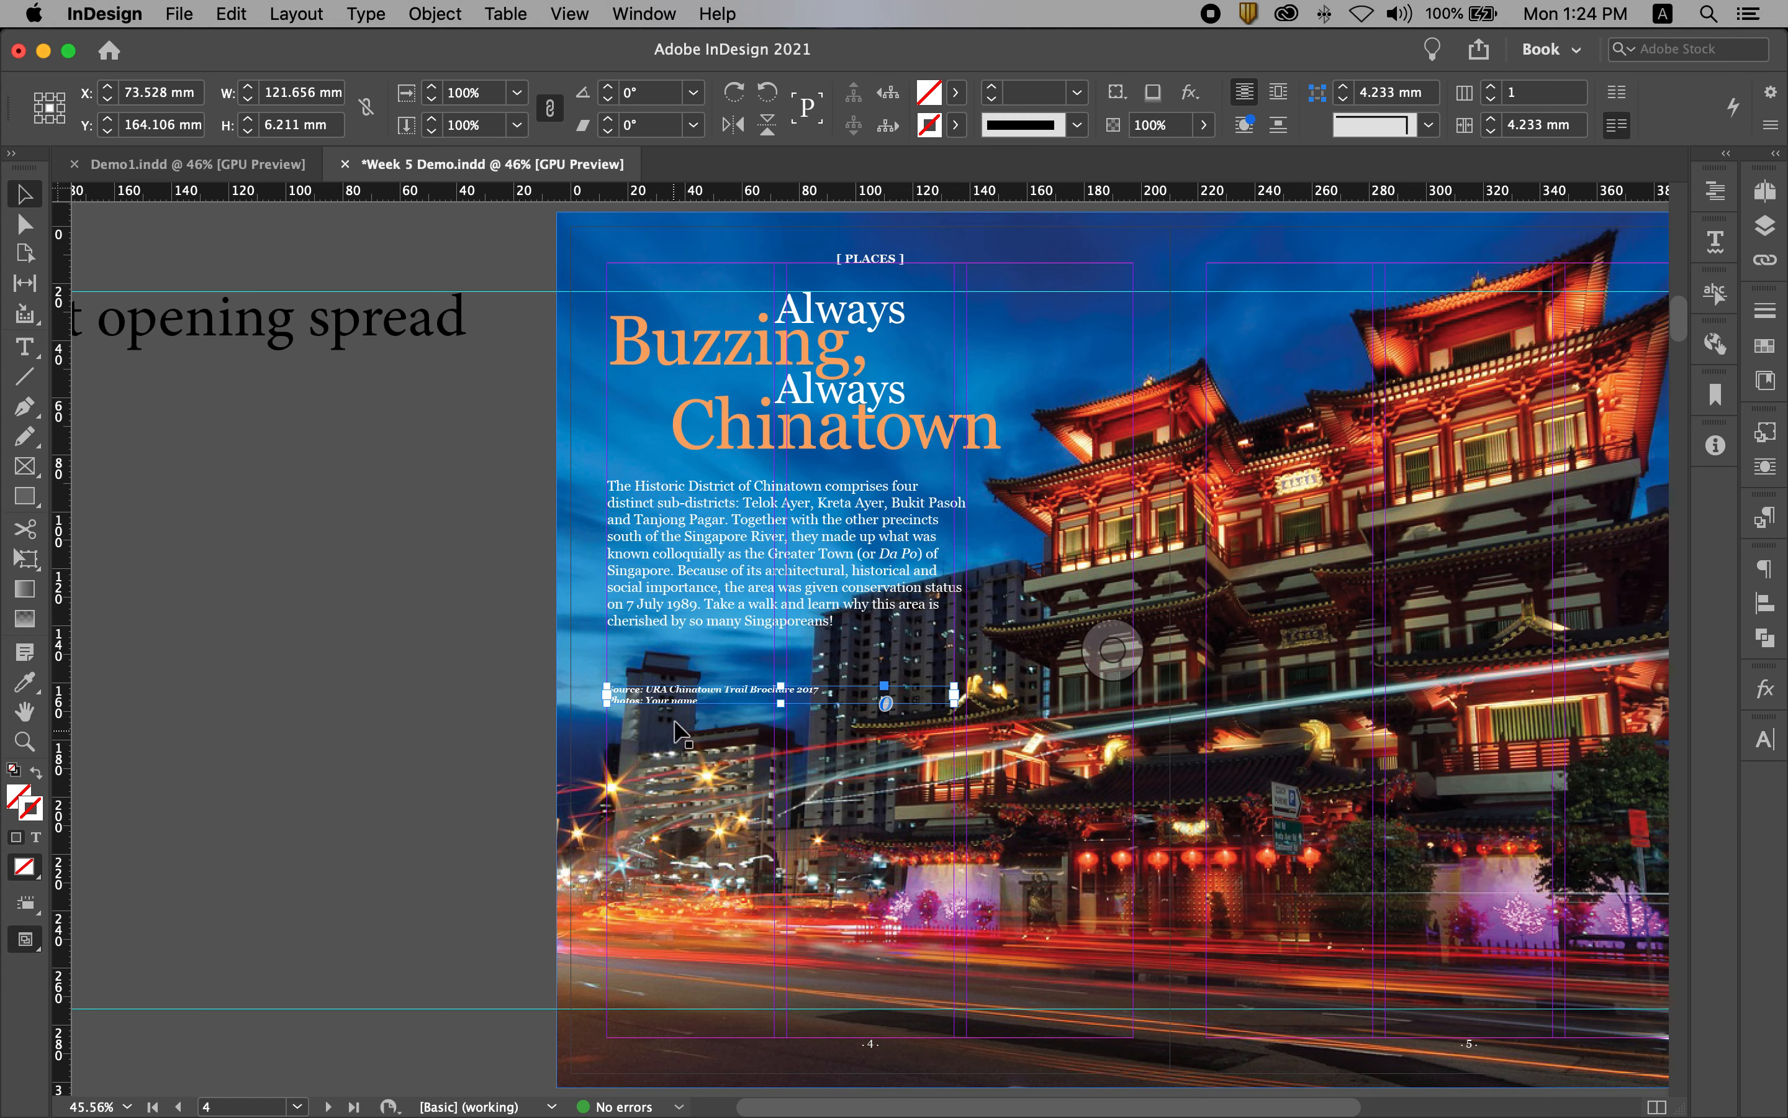
left_click_drag(679, 706, 683, 1005)
left_click(325, 842)
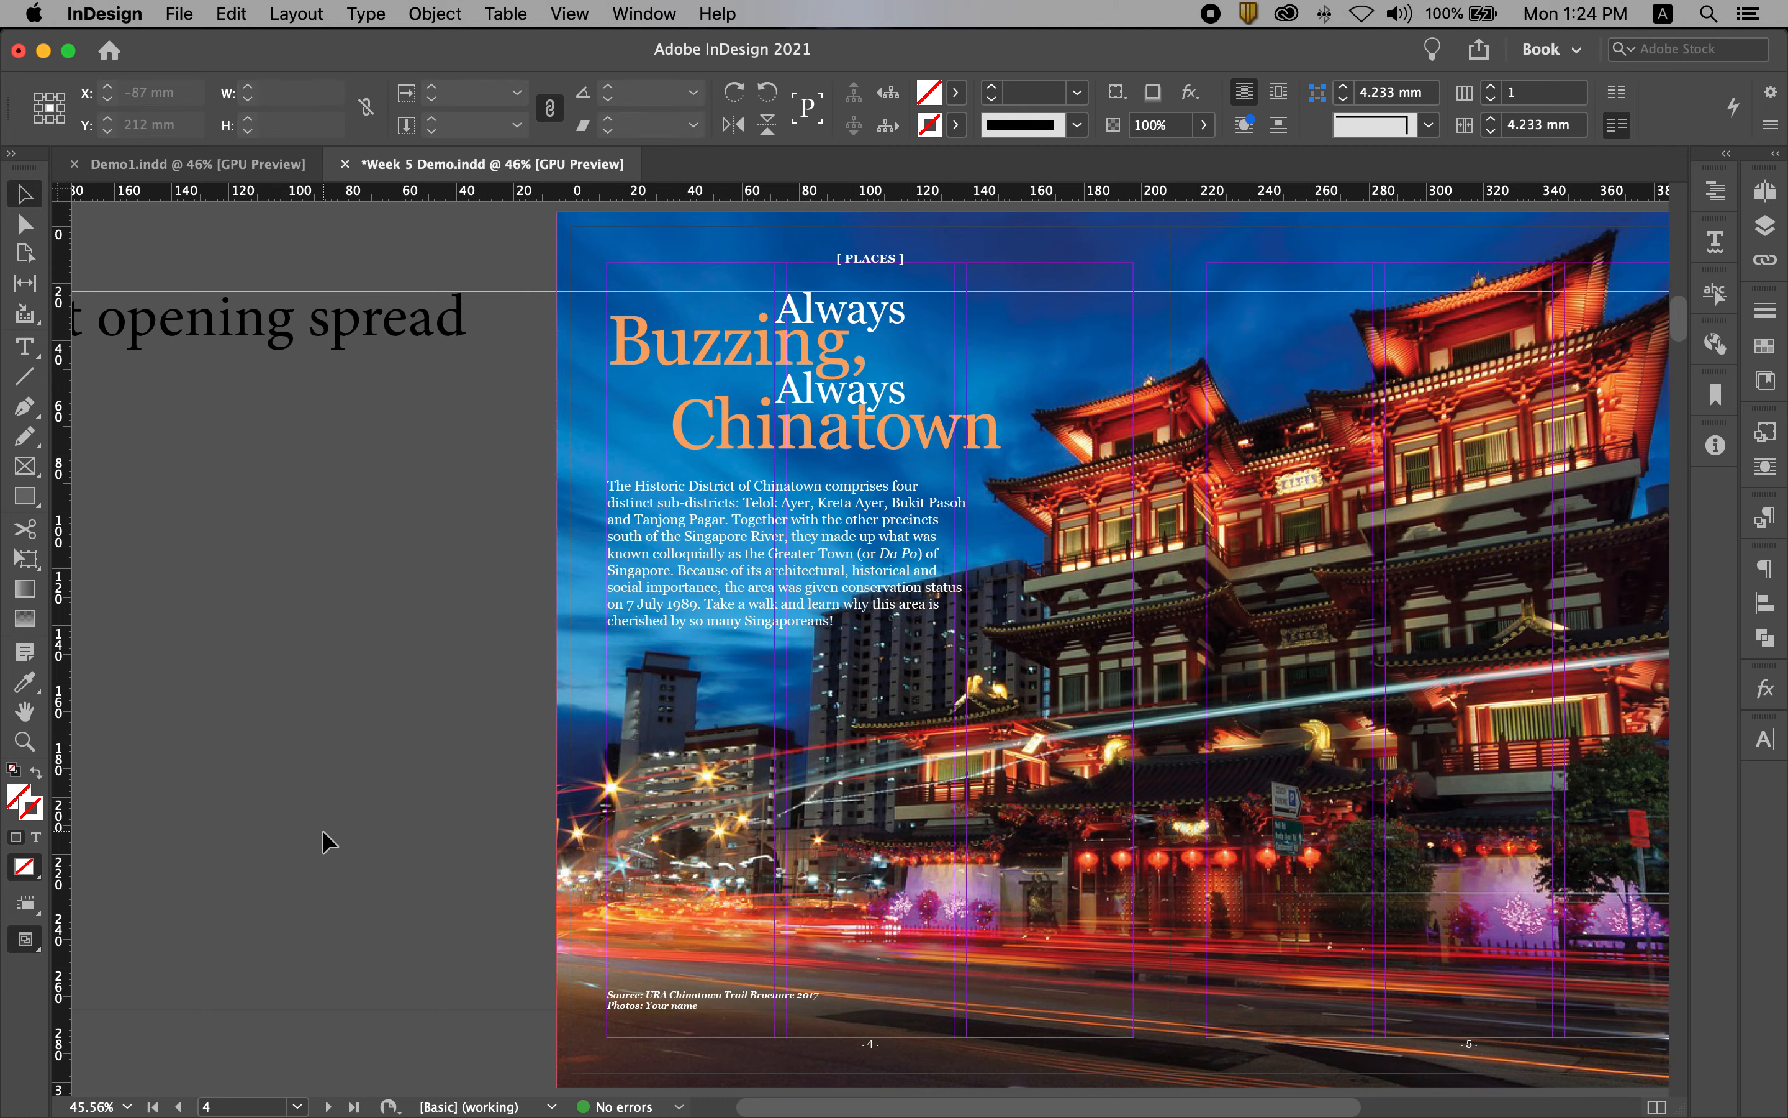
Step: Replace the "Your name" placeholder in the Photos credit with the photographer's full name
left_click(637, 985, "super")
left_click_drag(797, 1034, 790, 692)
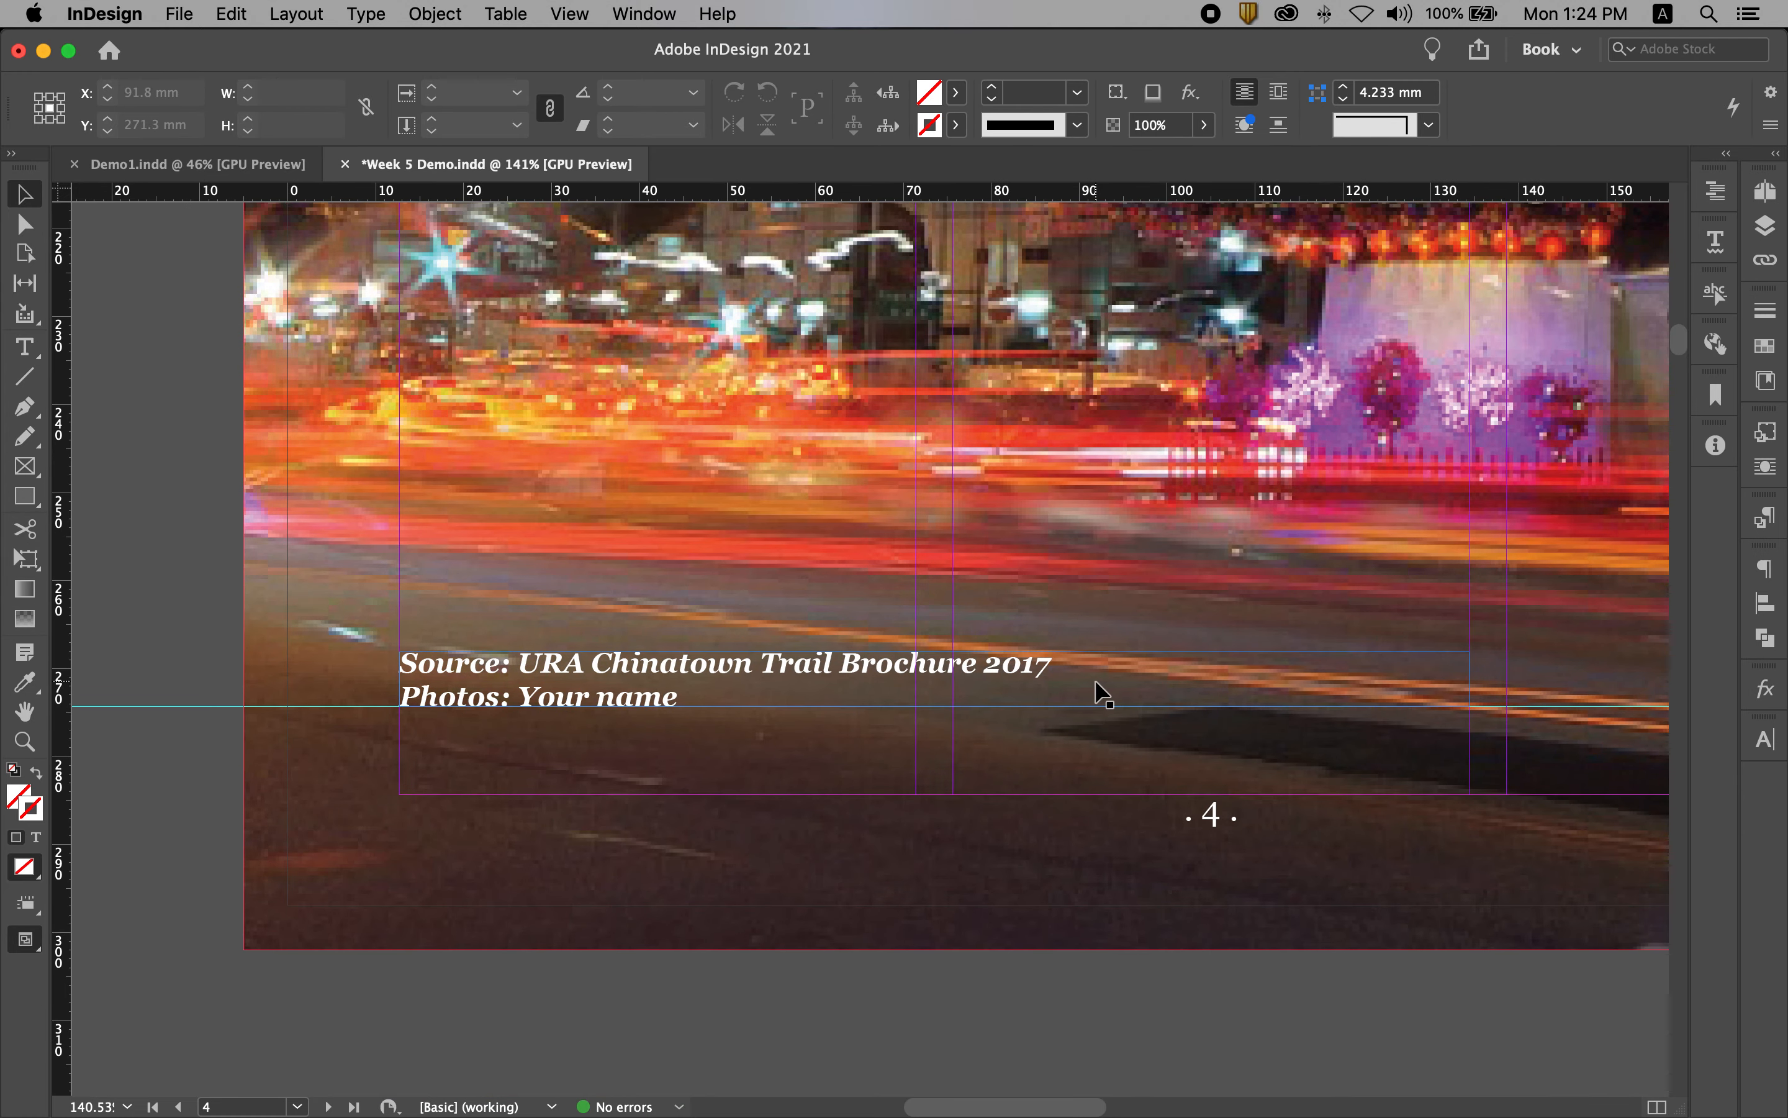
double_click(600, 699)
left_click_drag(679, 698, 518, 691)
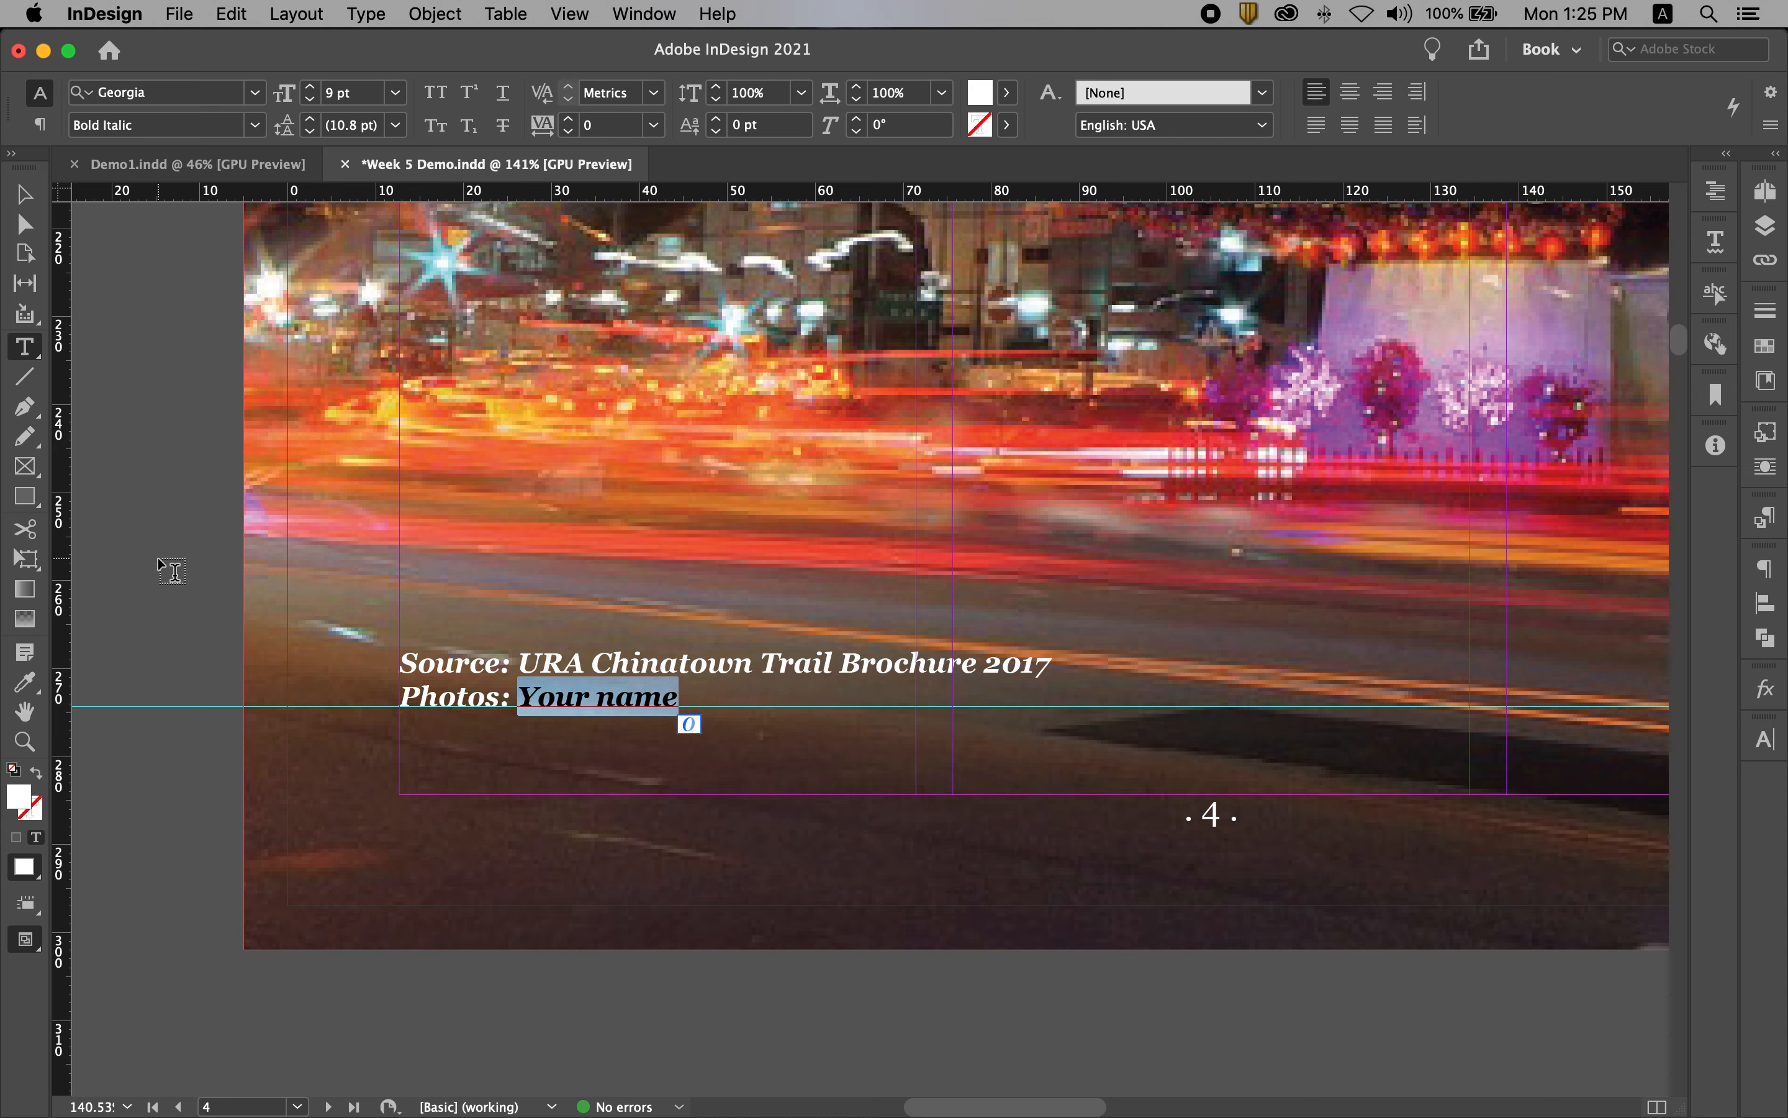
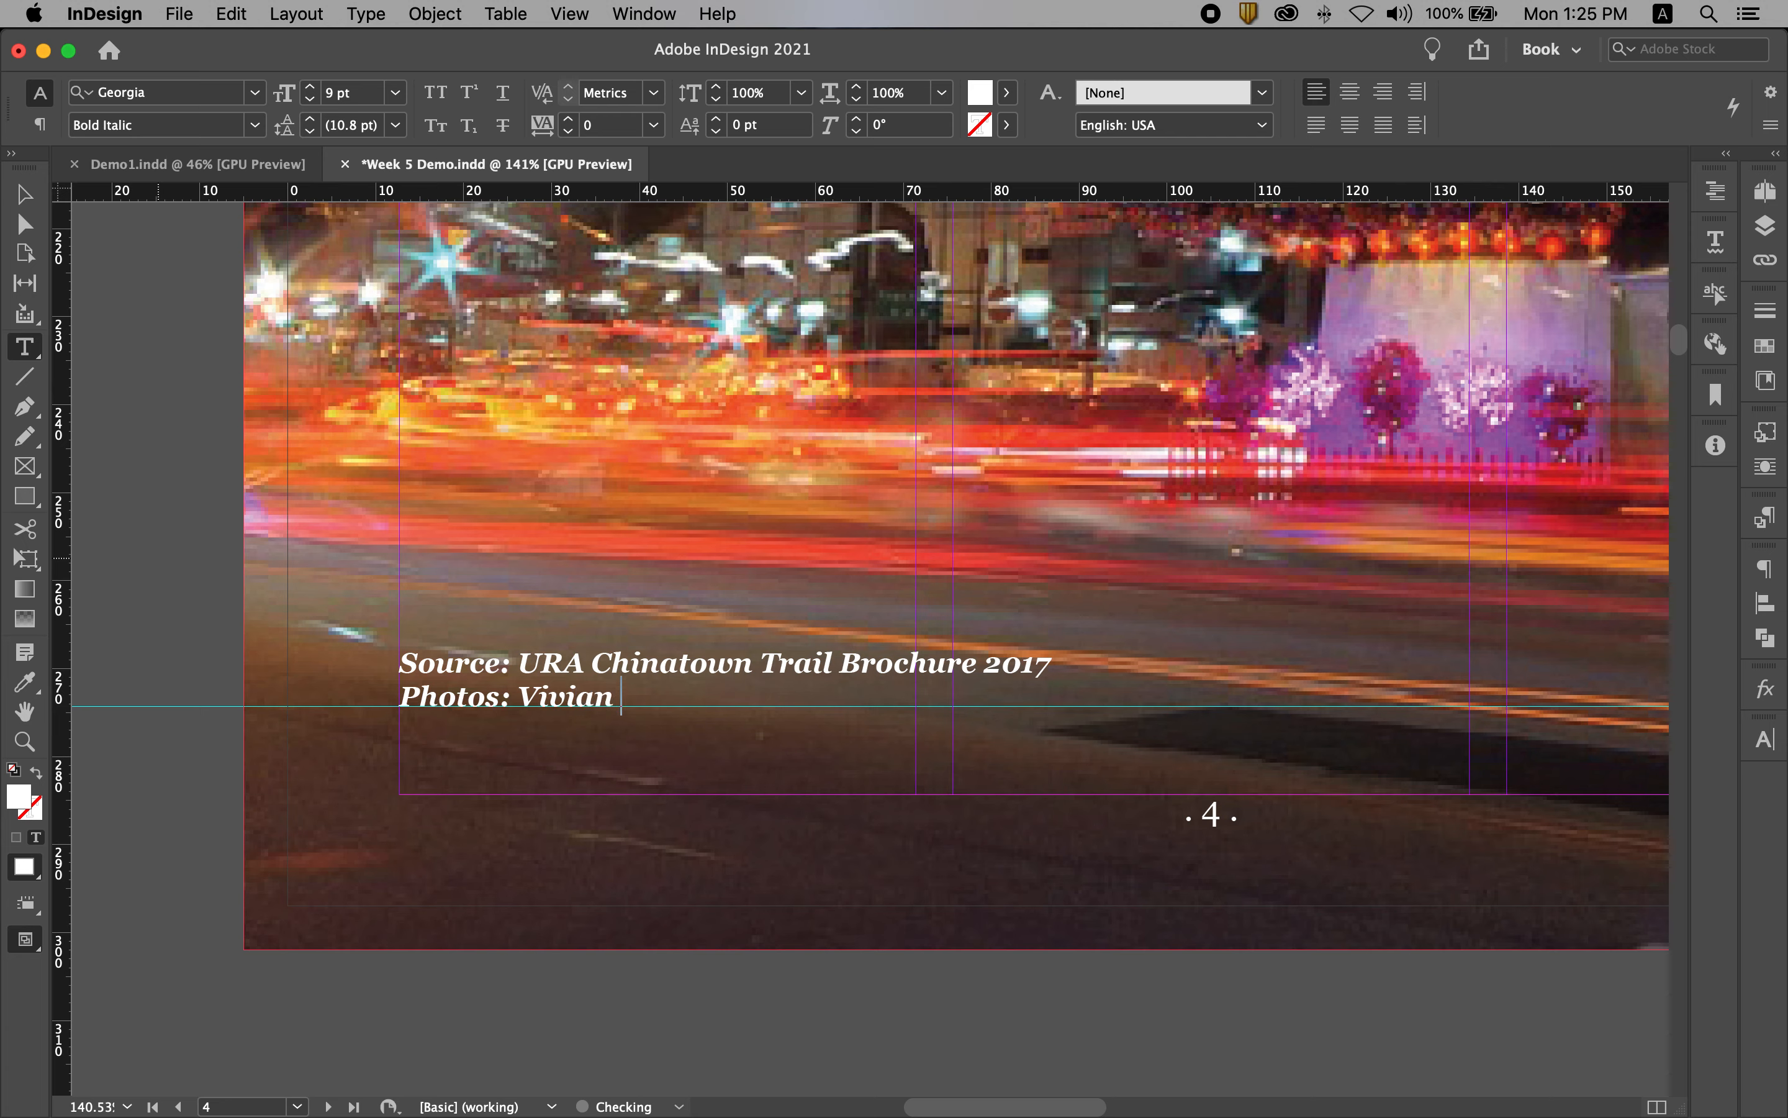
key("Escape")
left_click(156, 305)
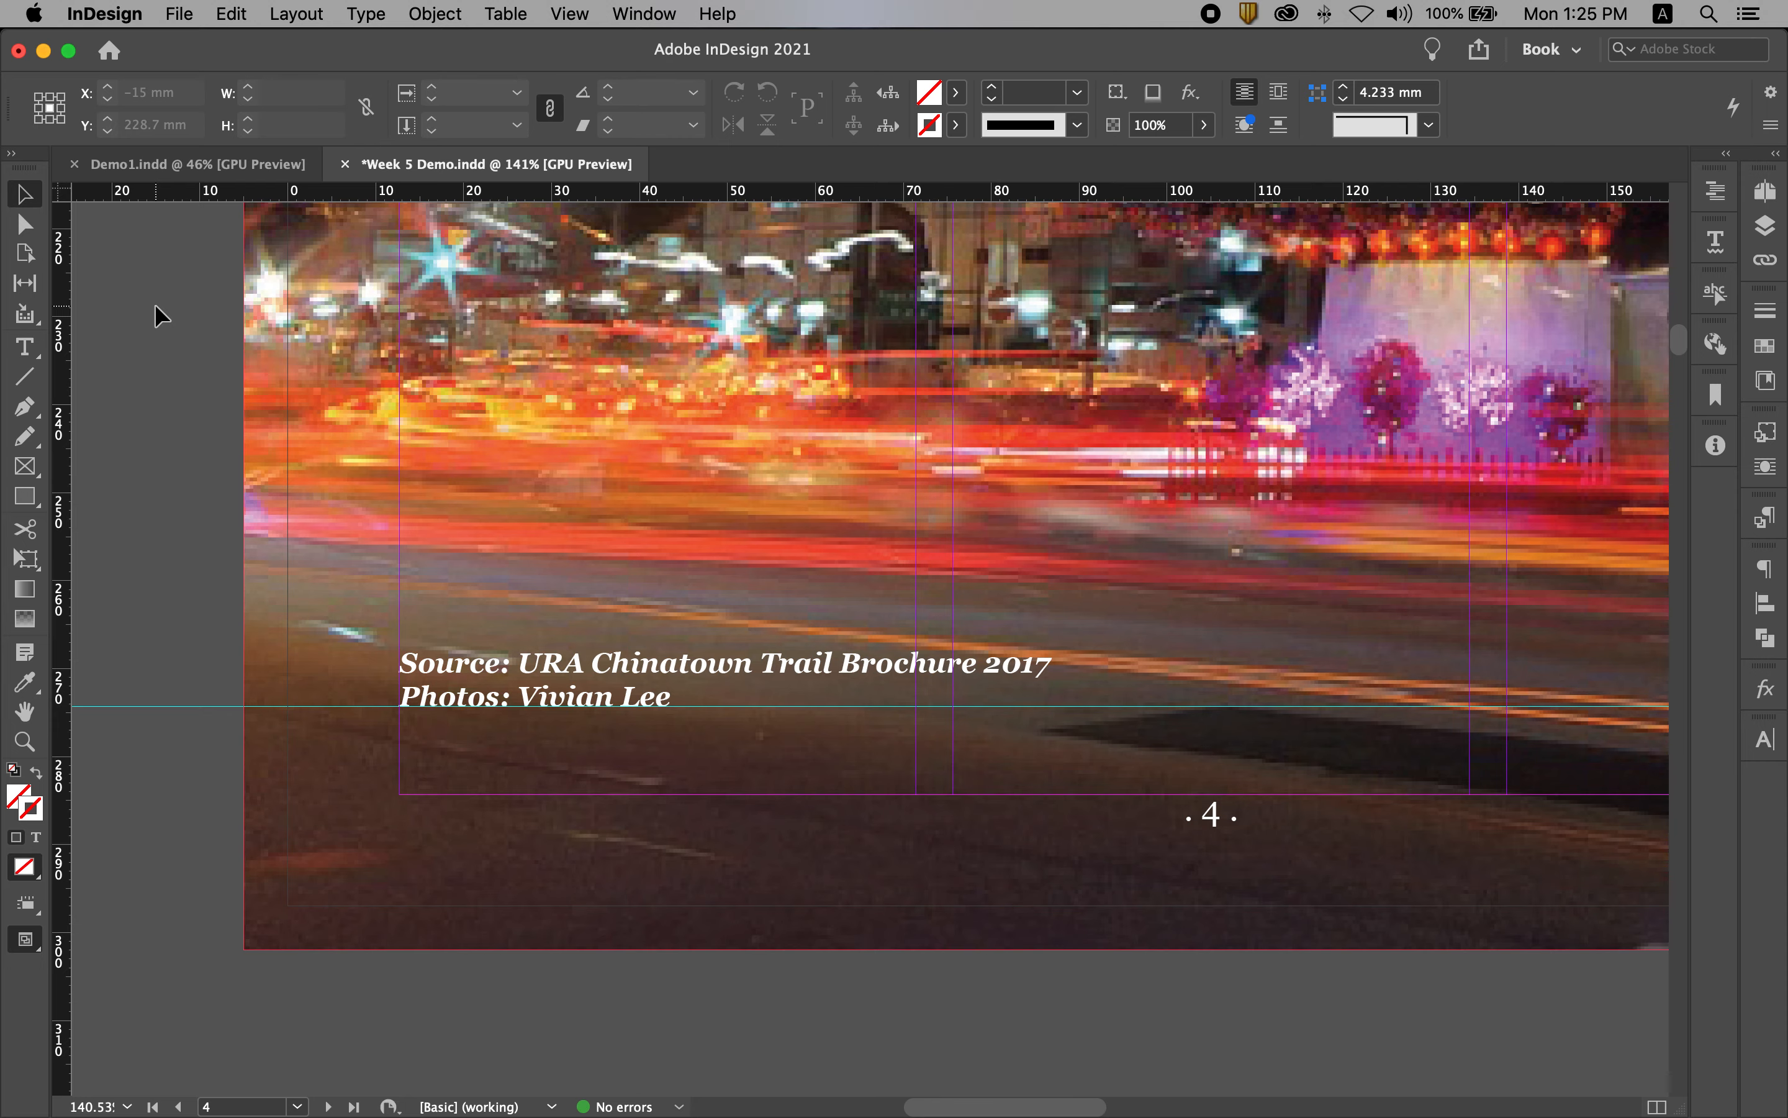
Step: Fit the whole spread in the window and review it in preview mode without guides
key("super+alt+0")
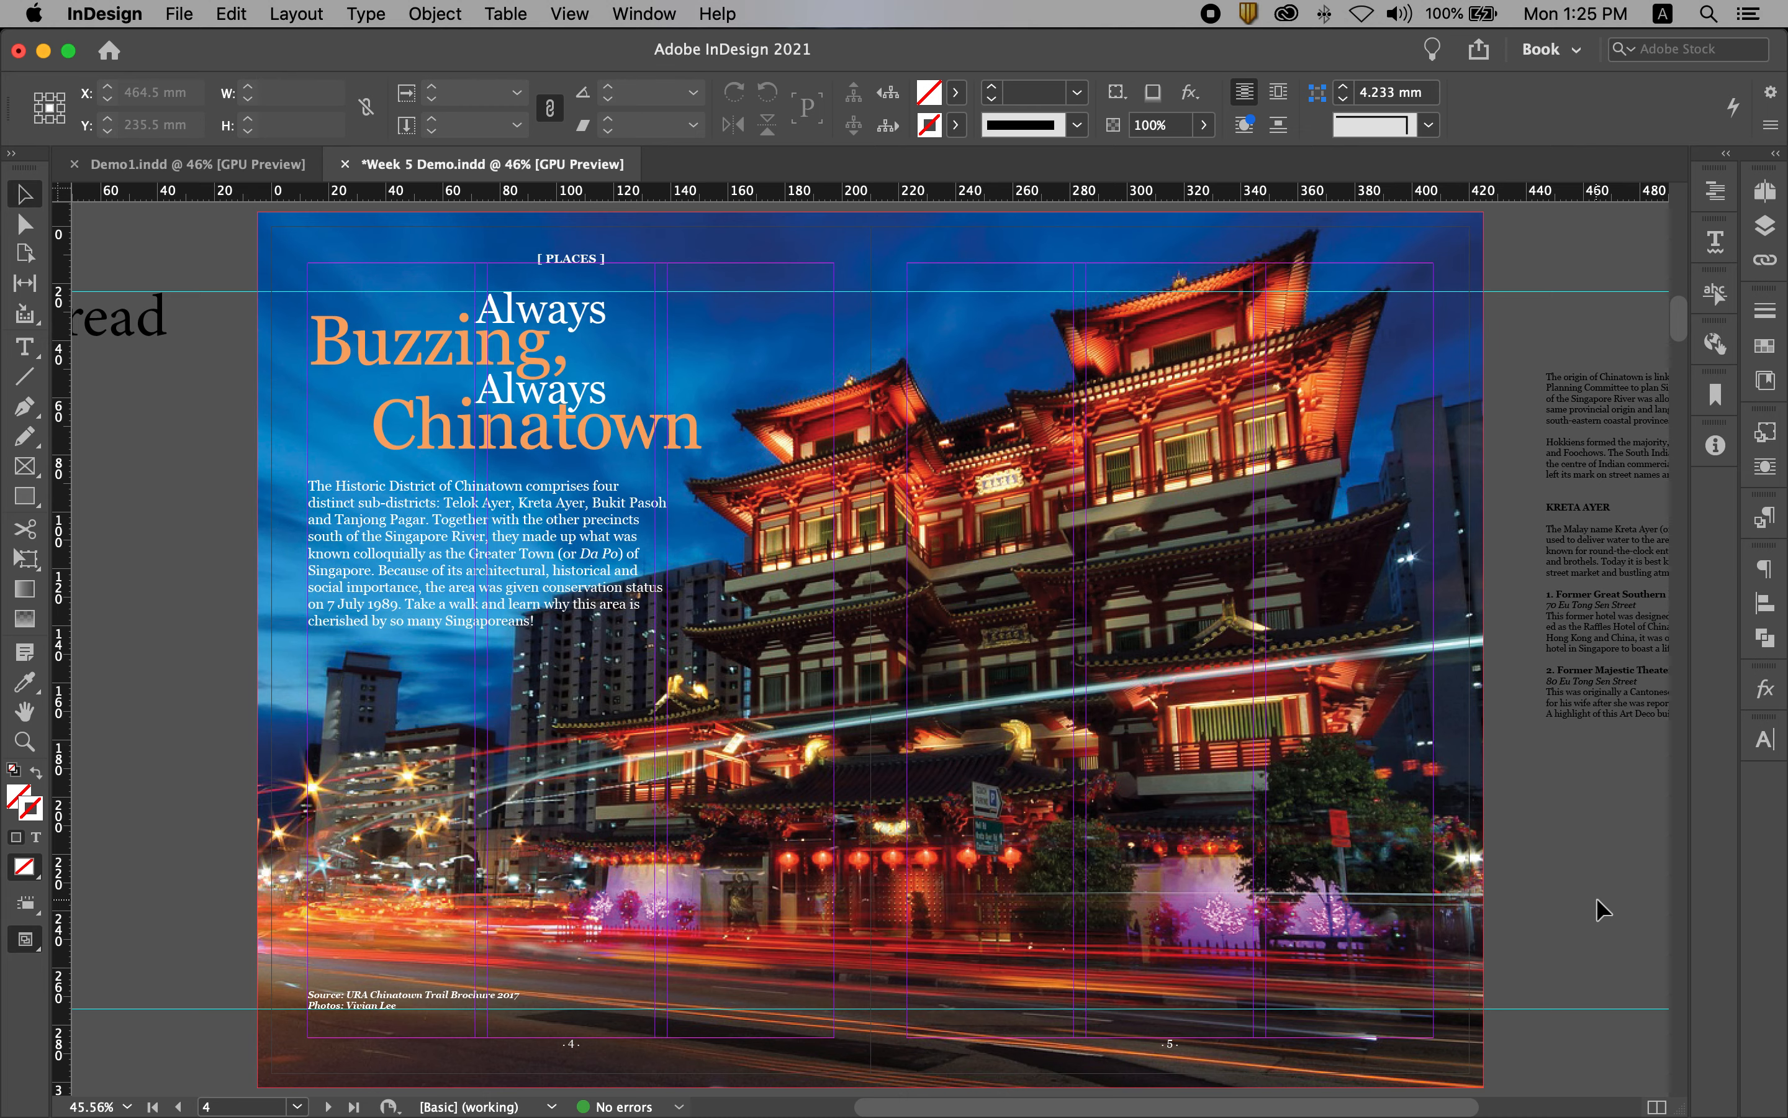
key("w")
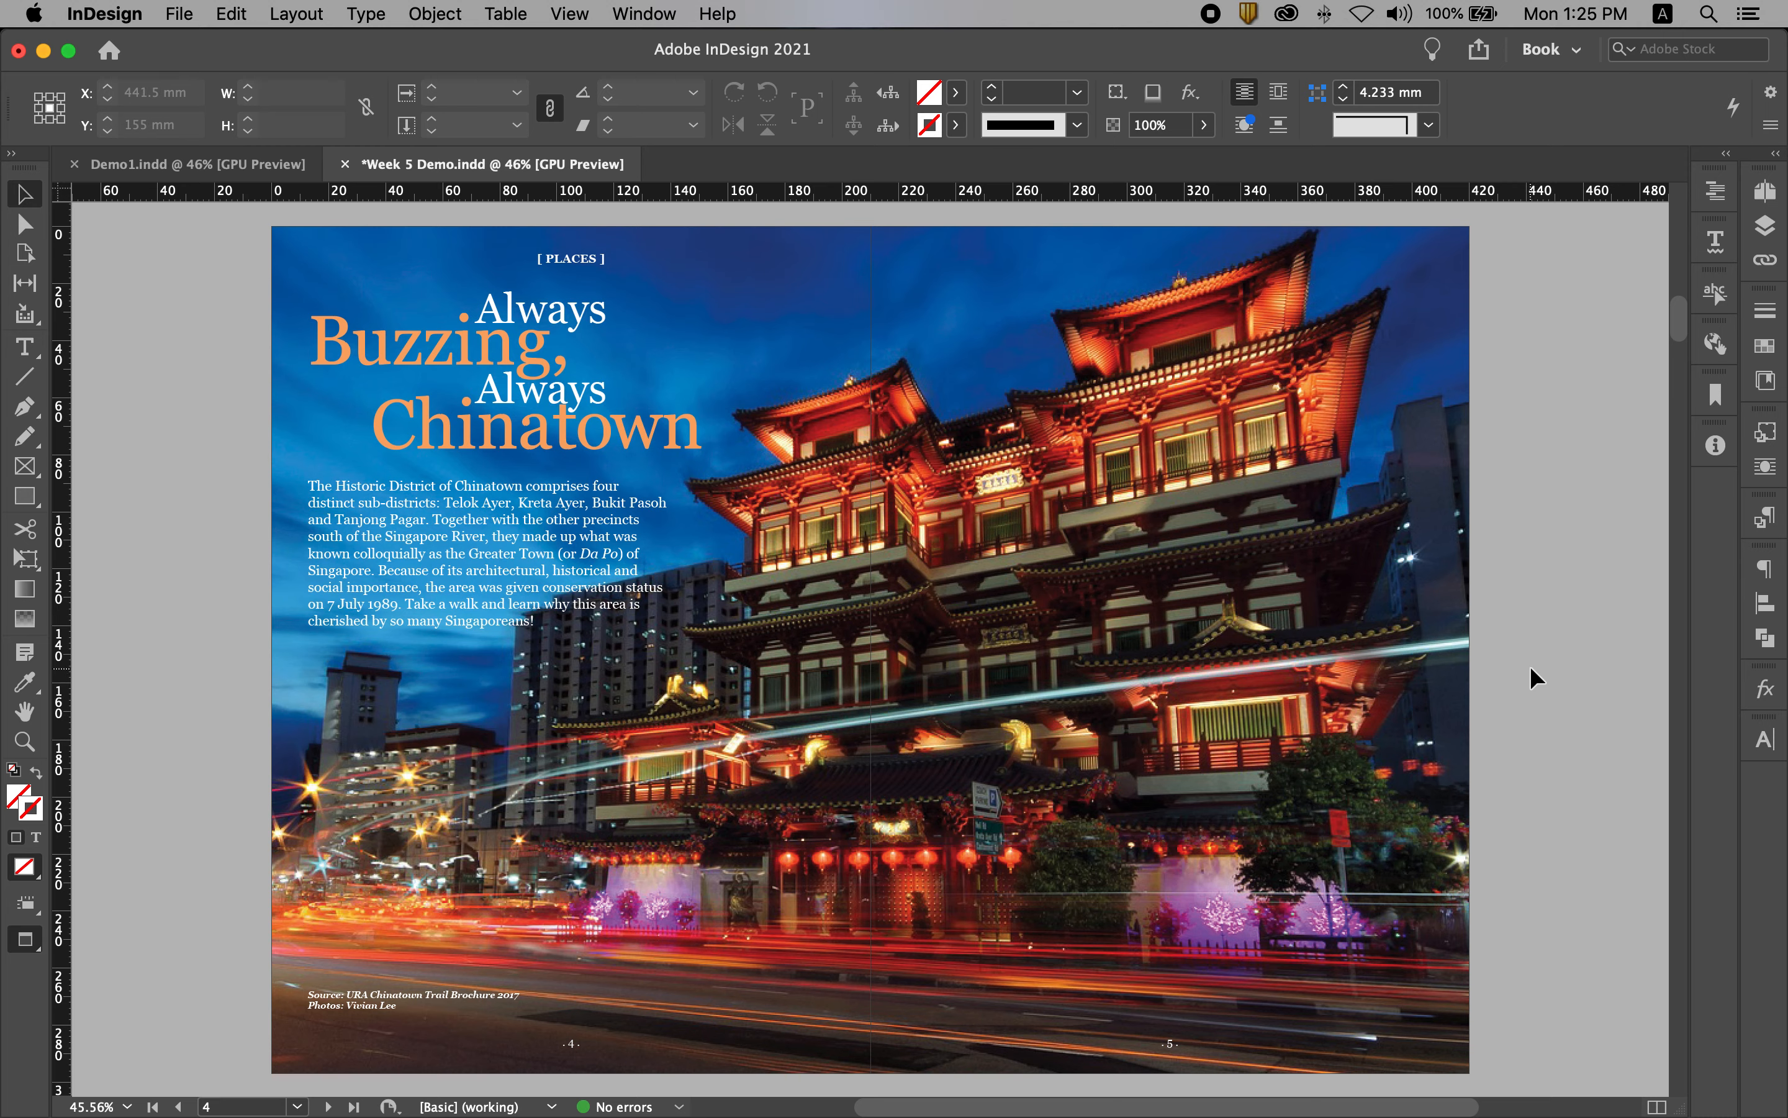
key("w")
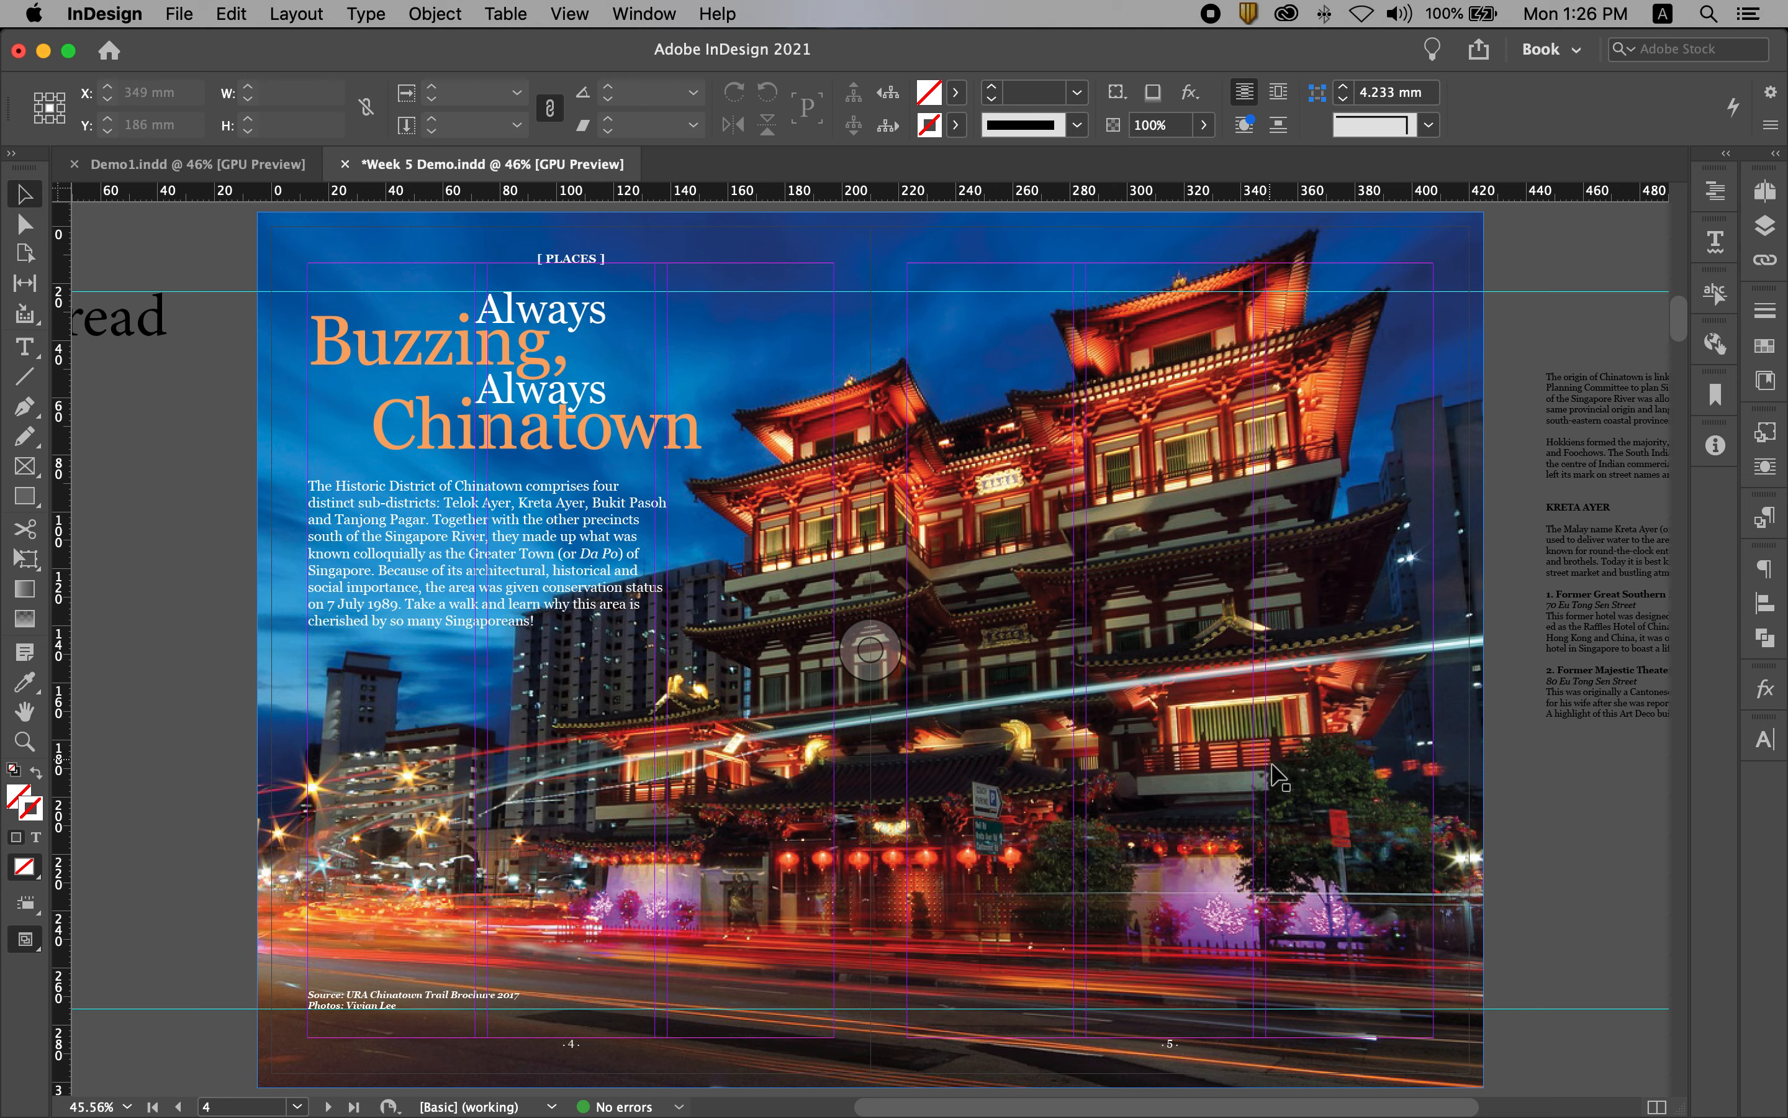
Step: Draw a caption text frame above the page number on page 5, starting at the second column's edge
left_click_drag(1270, 764, 1074, 539)
left_click_drag(804, 630, 1018, 695)
left_click_drag(1321, 753, 1008, 674)
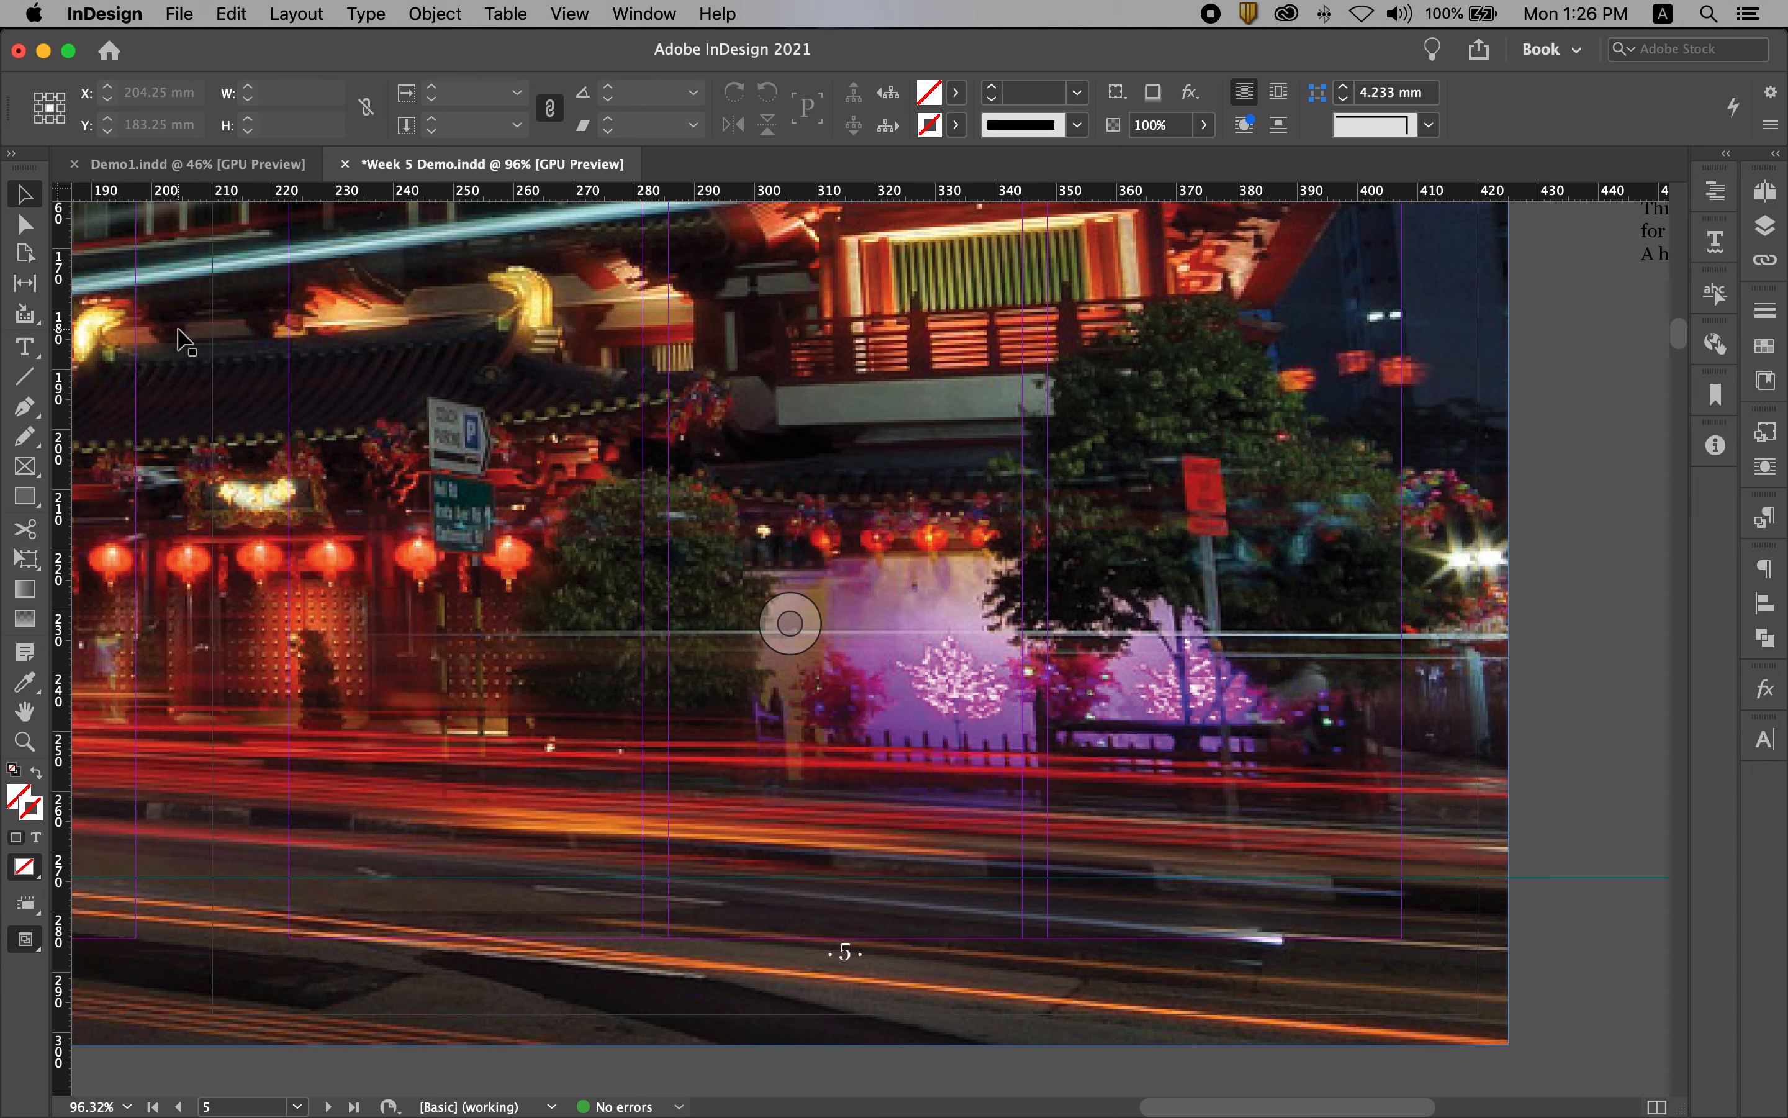
left_click(25, 348)
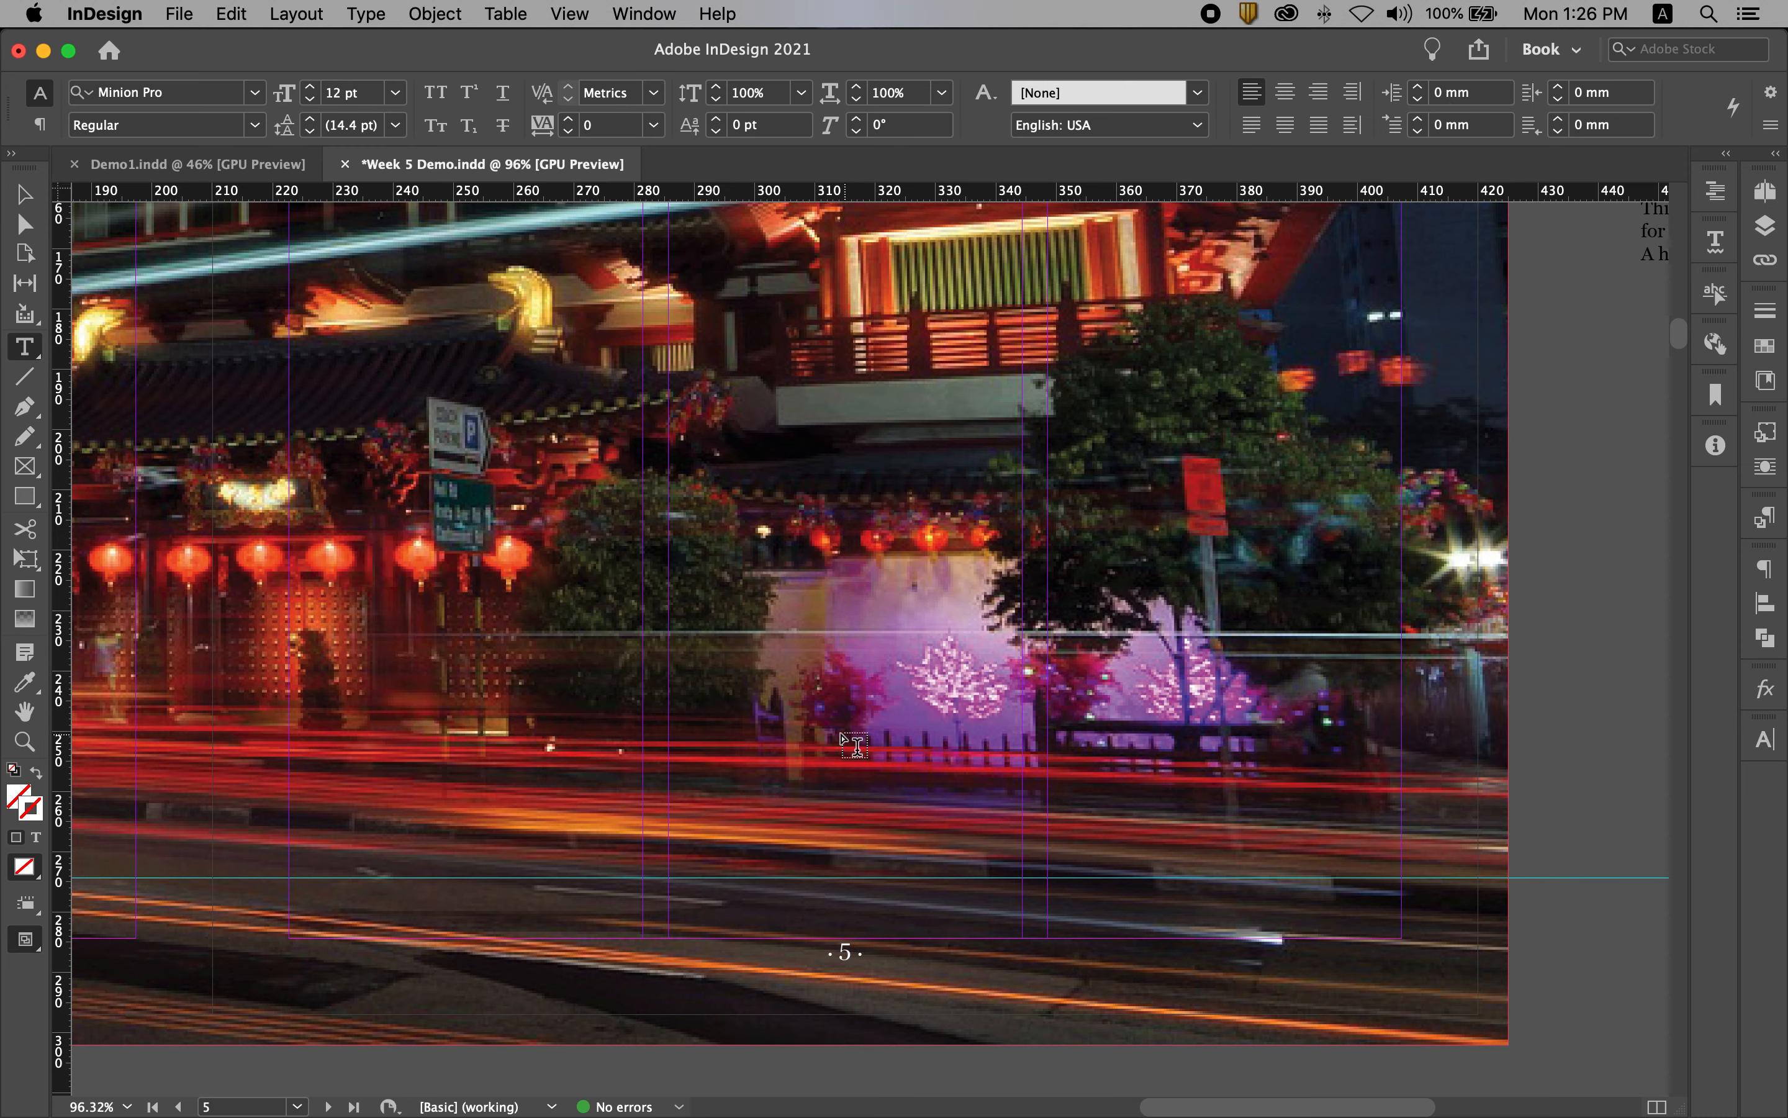
left_click_drag(671, 736, 1352, 815)
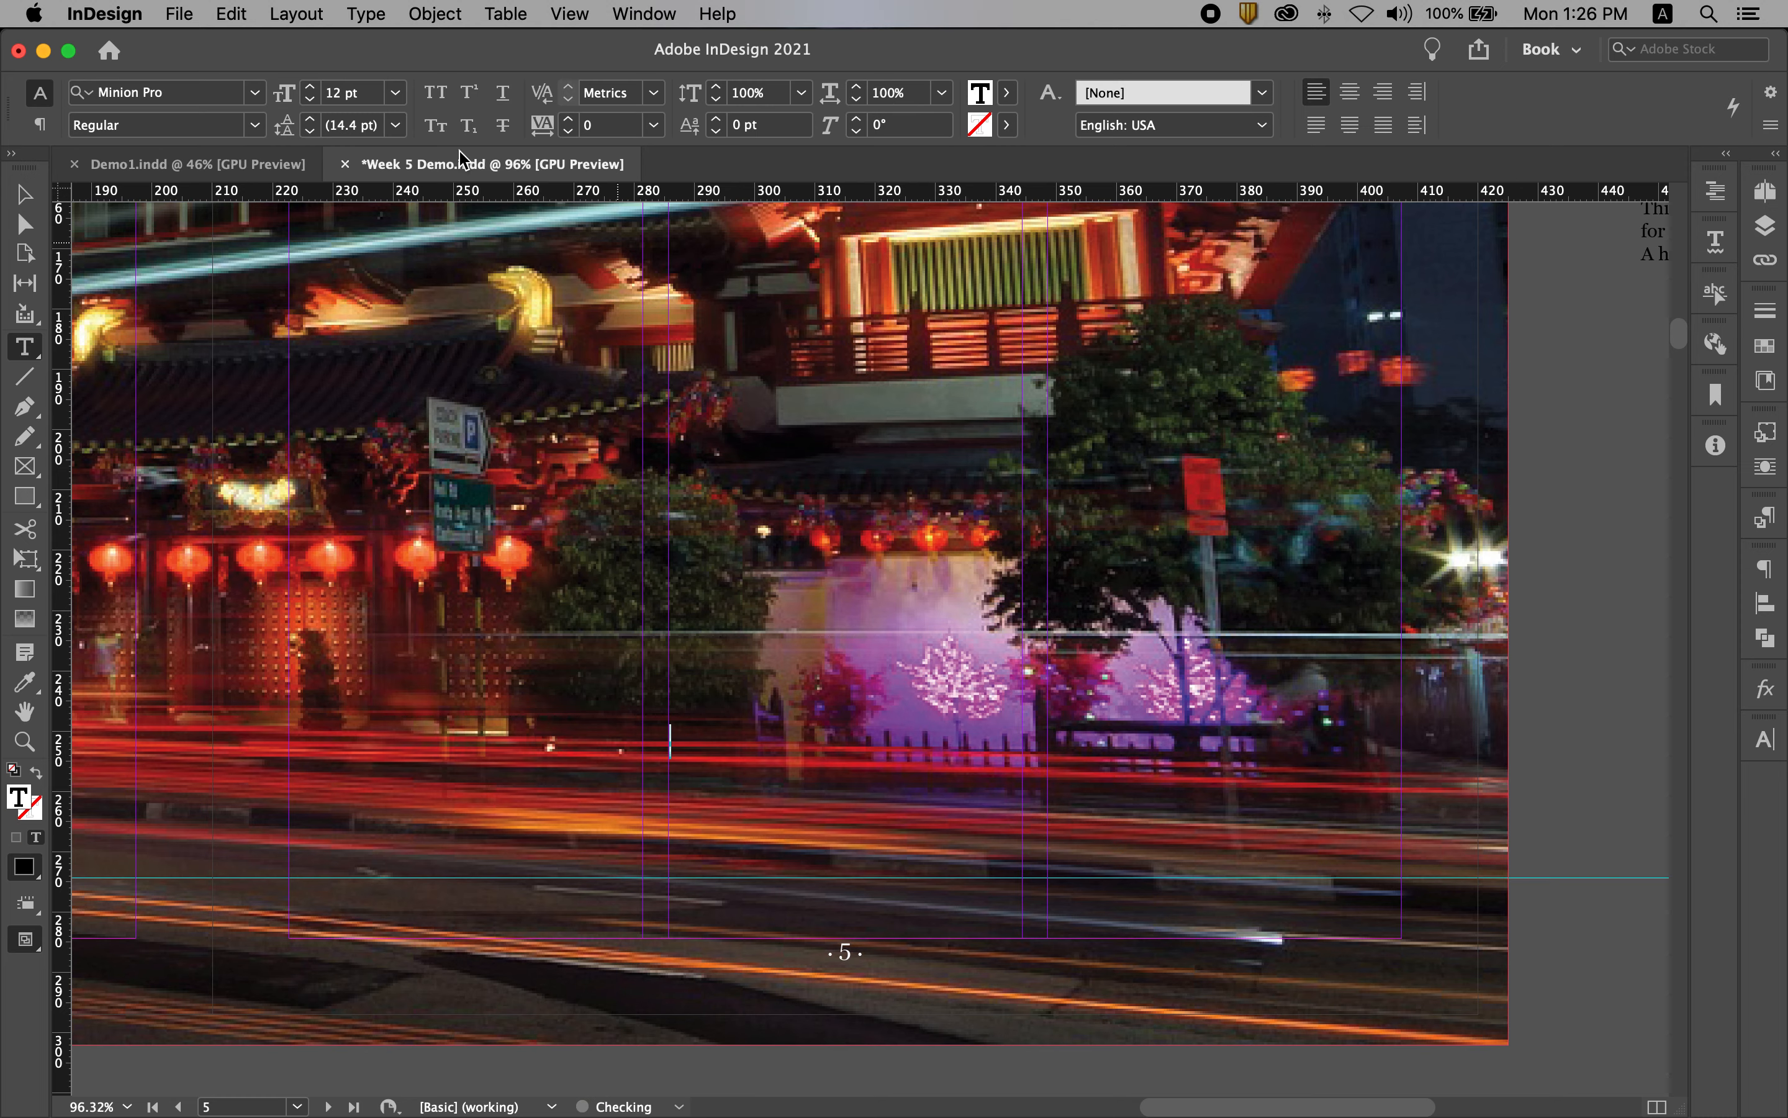
Step: Set the new caption frame's text to Georgia Italic at 9 pt
left_click(191, 92)
type("georgia")
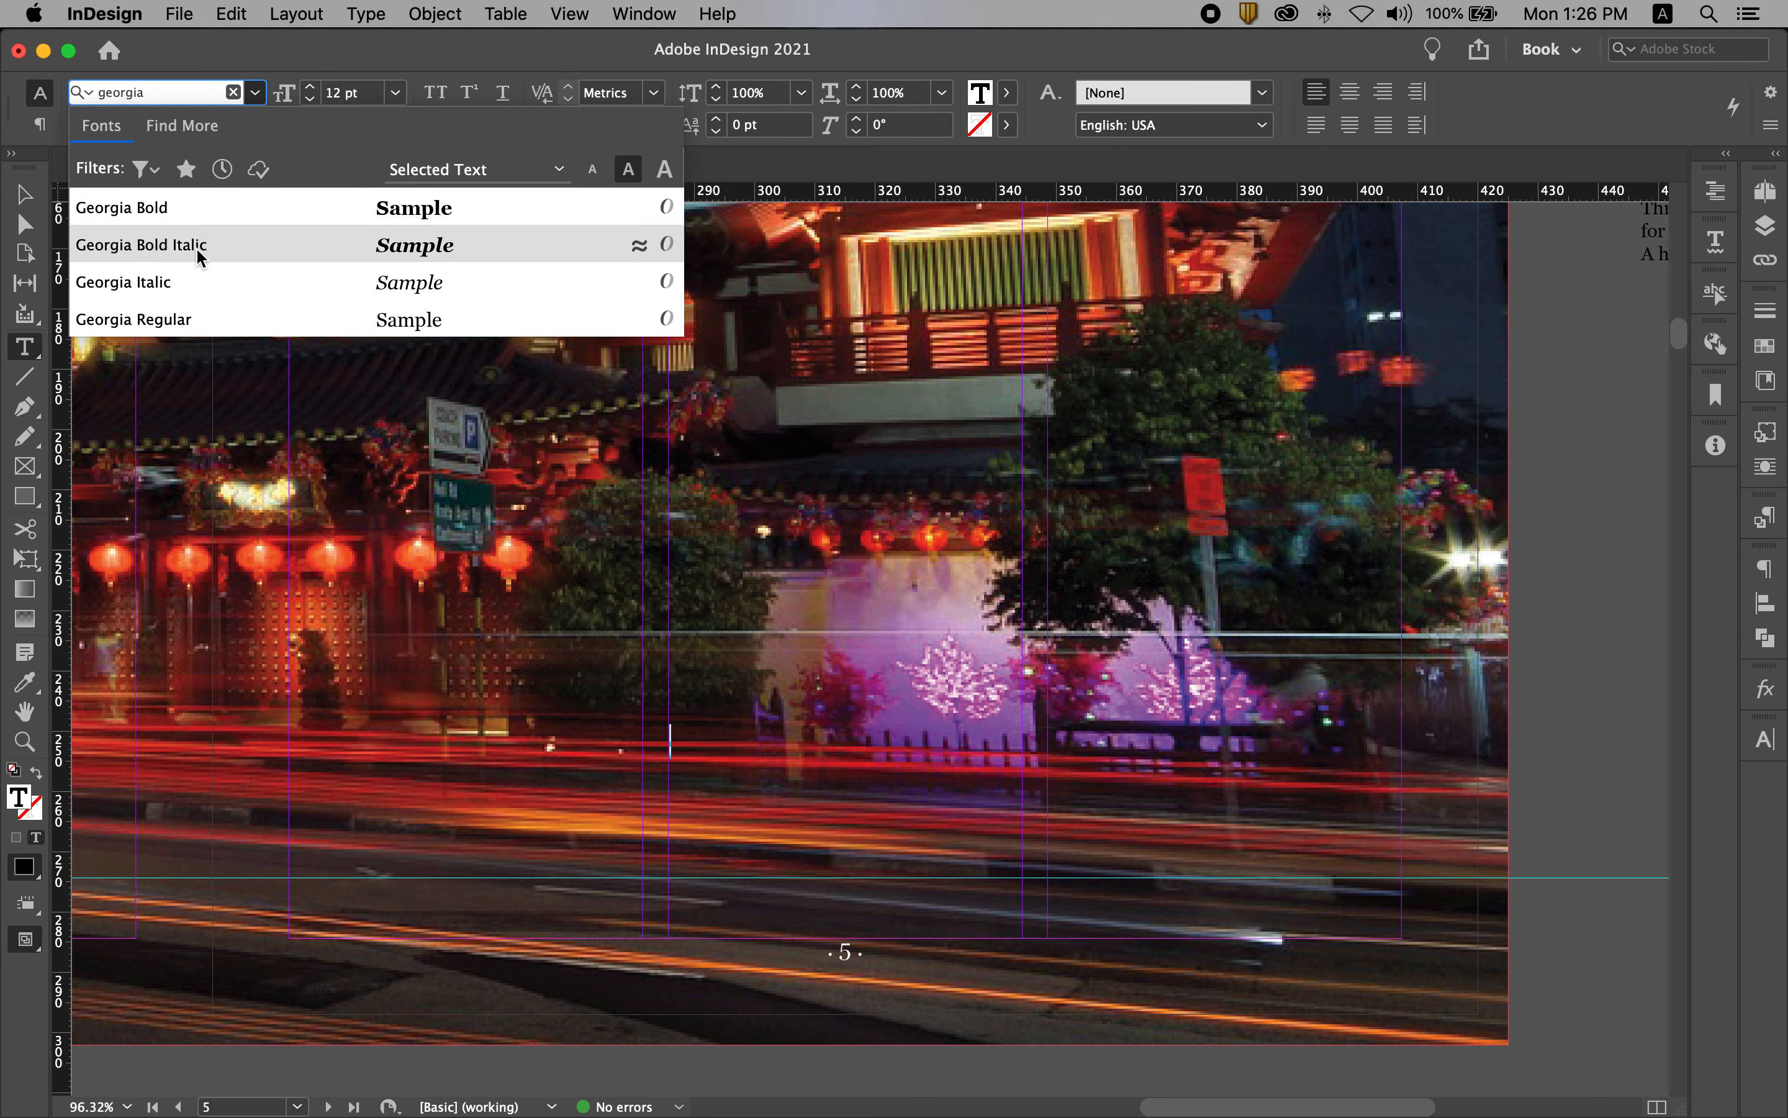
left_click(133, 283)
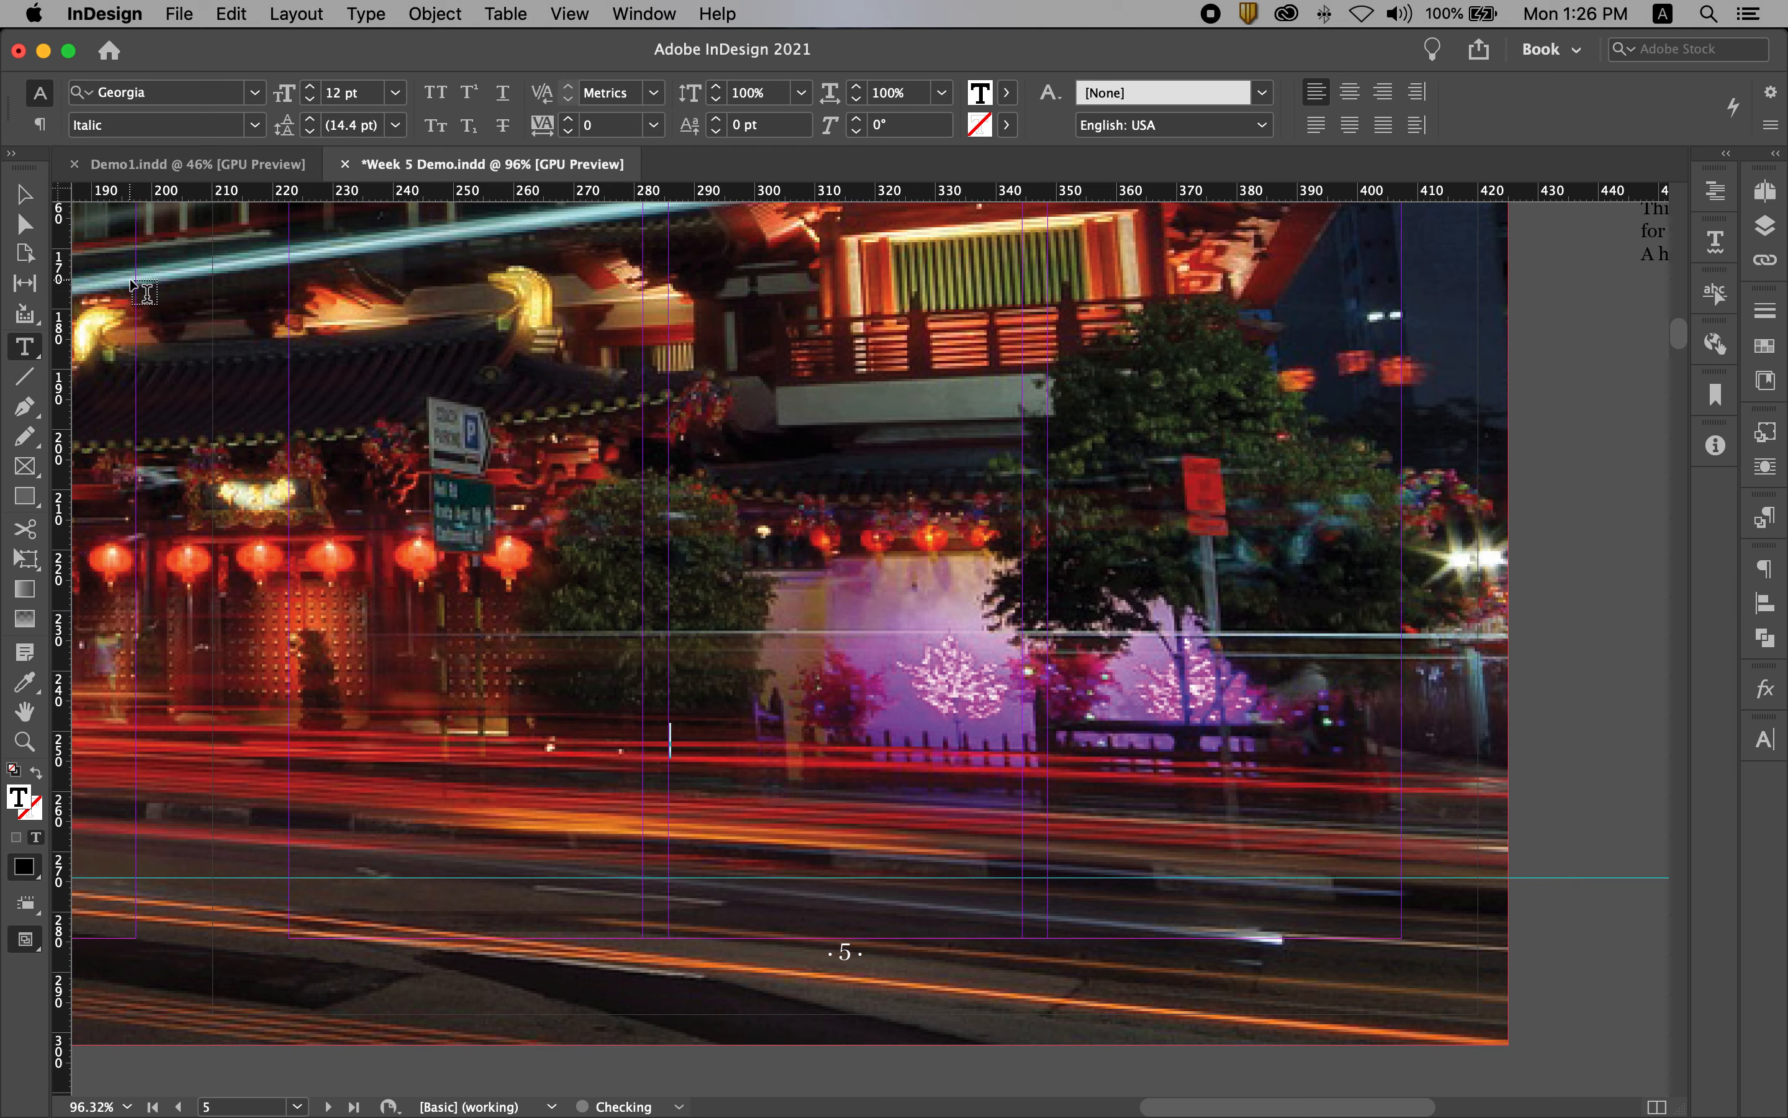
key("Tab")
type("9")
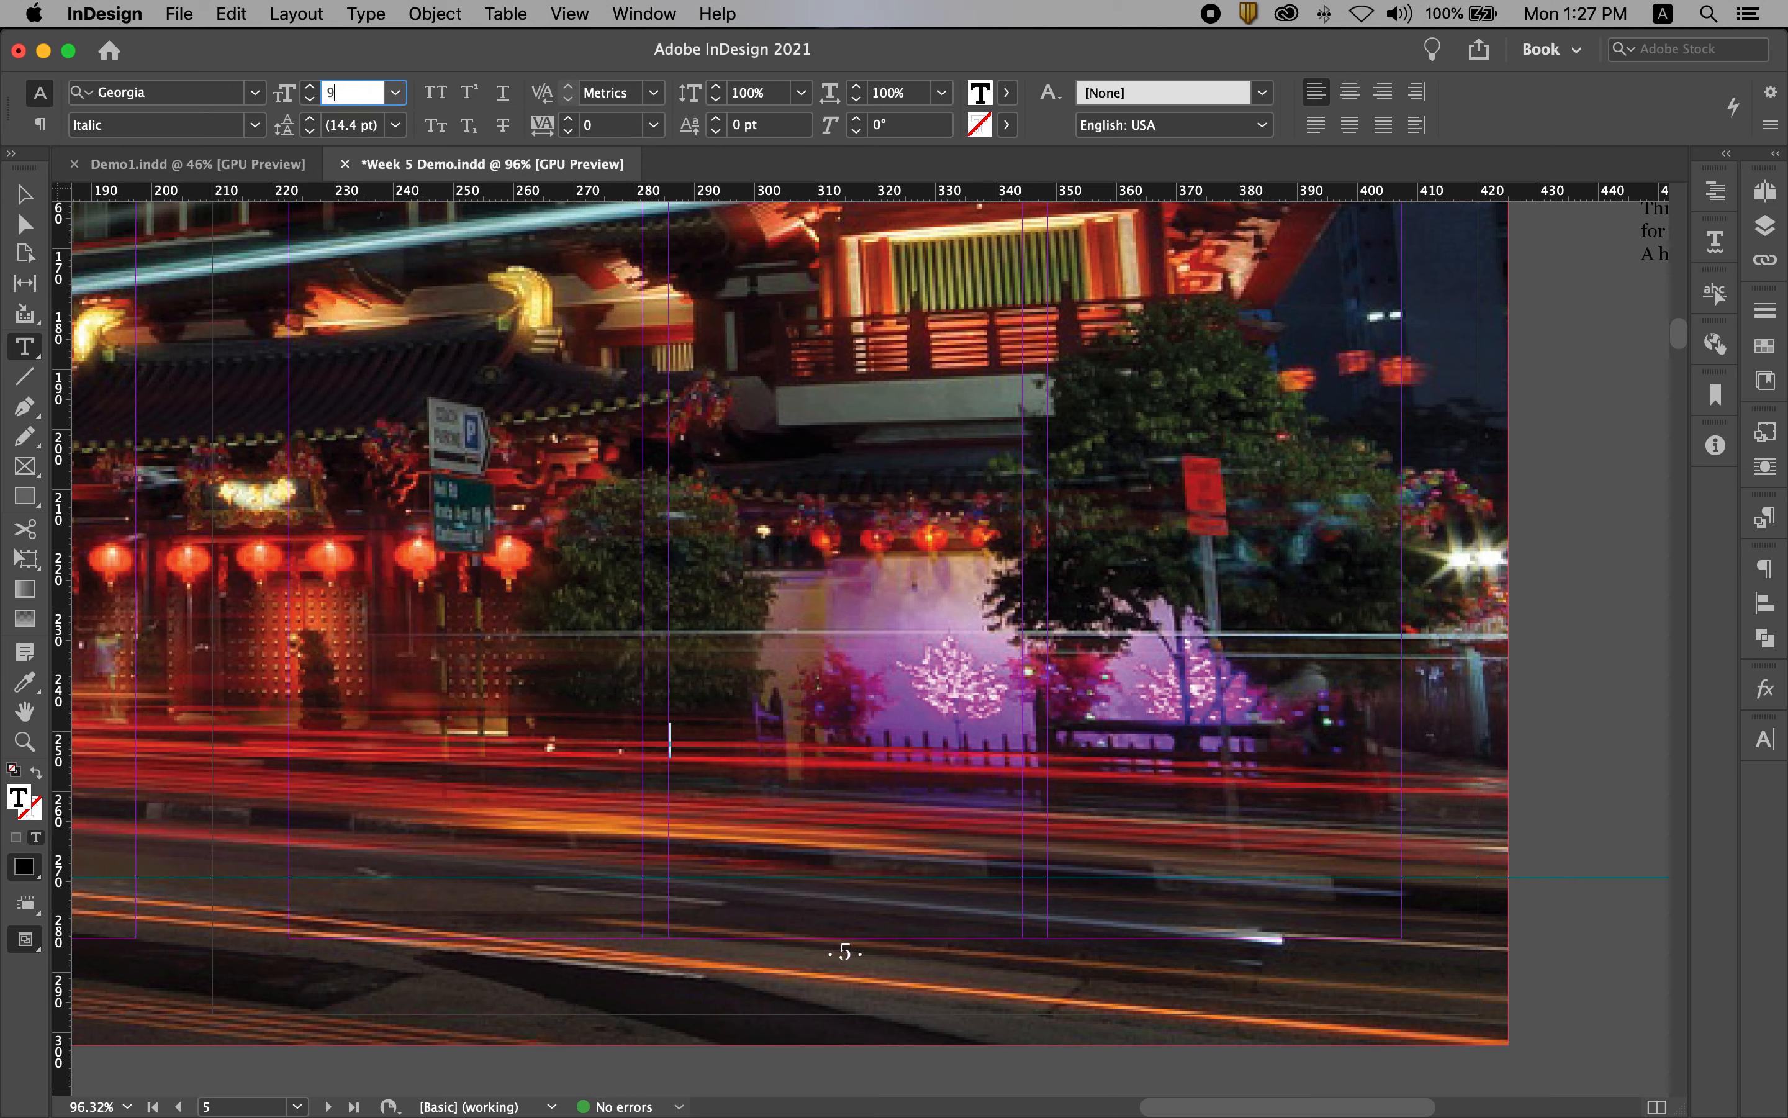
key("Return")
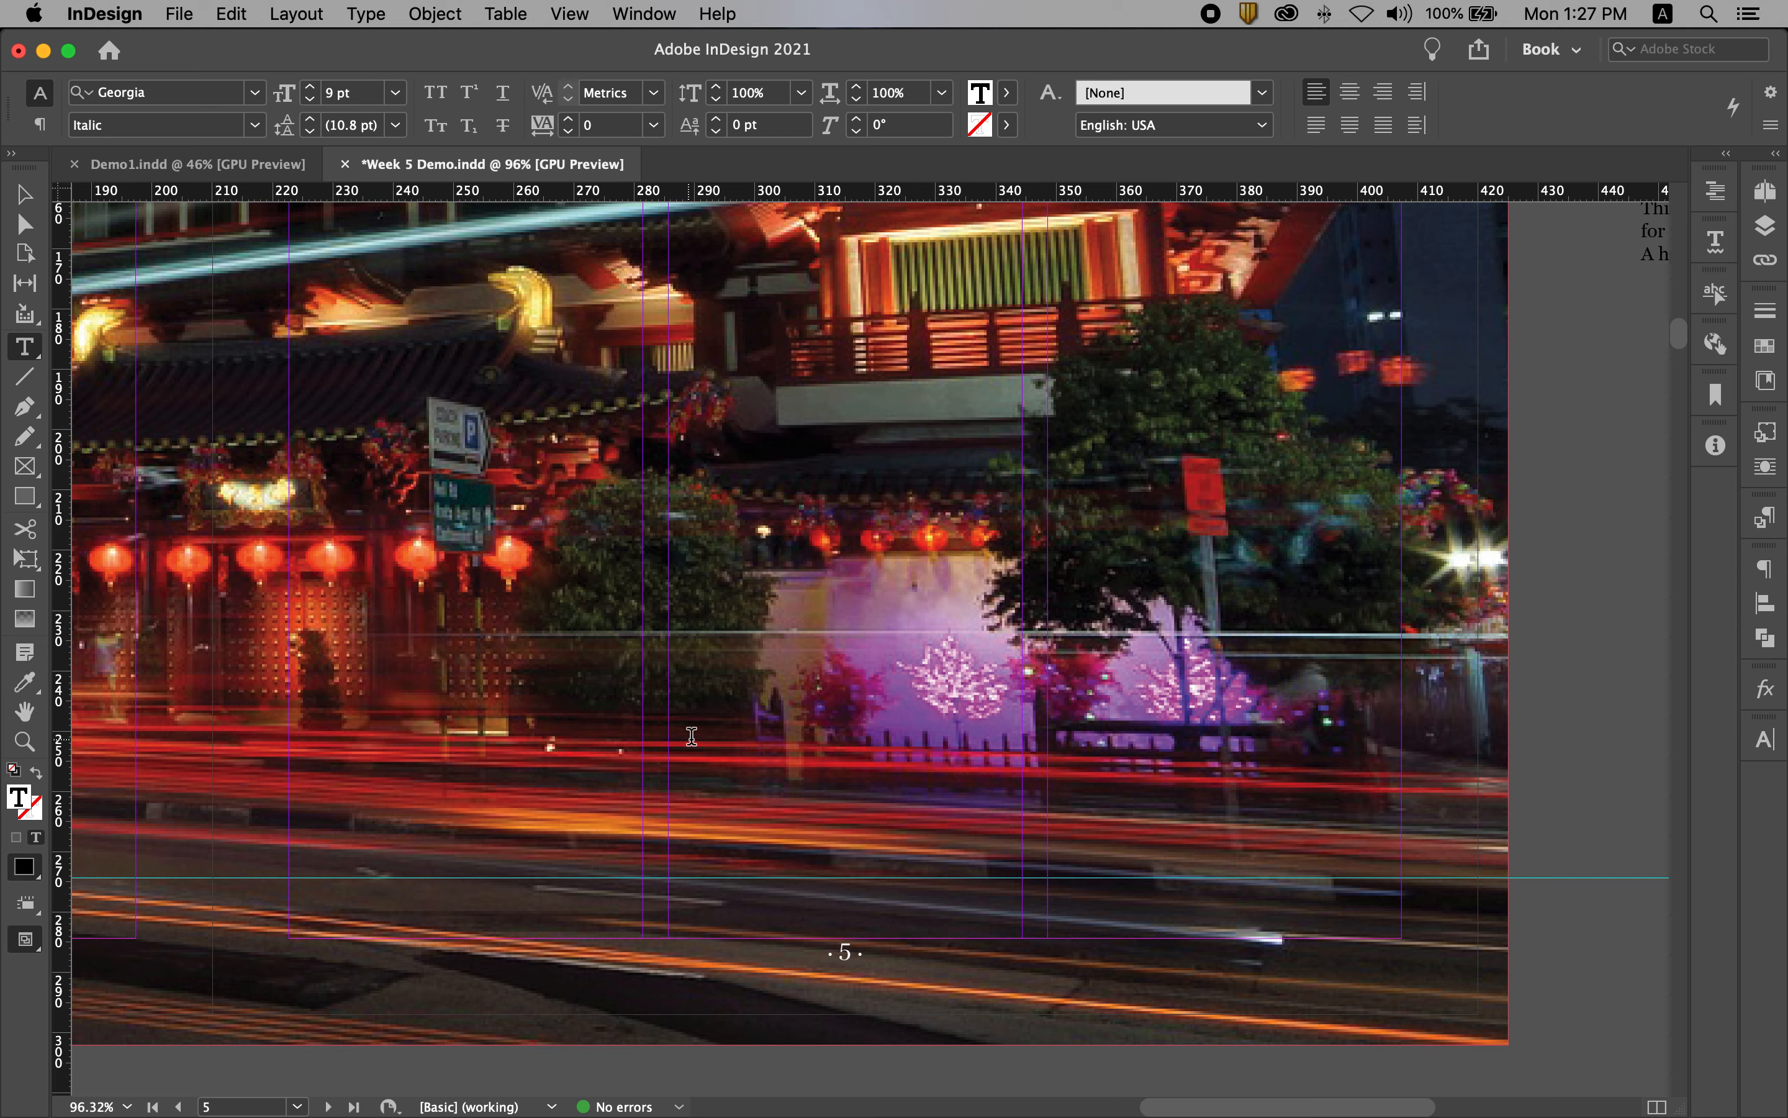
Step: Enter the caption "Buddha Tooth Relic Temple in the night." in the new frame
type("Buddha Tooth Relic Temple in the night.")
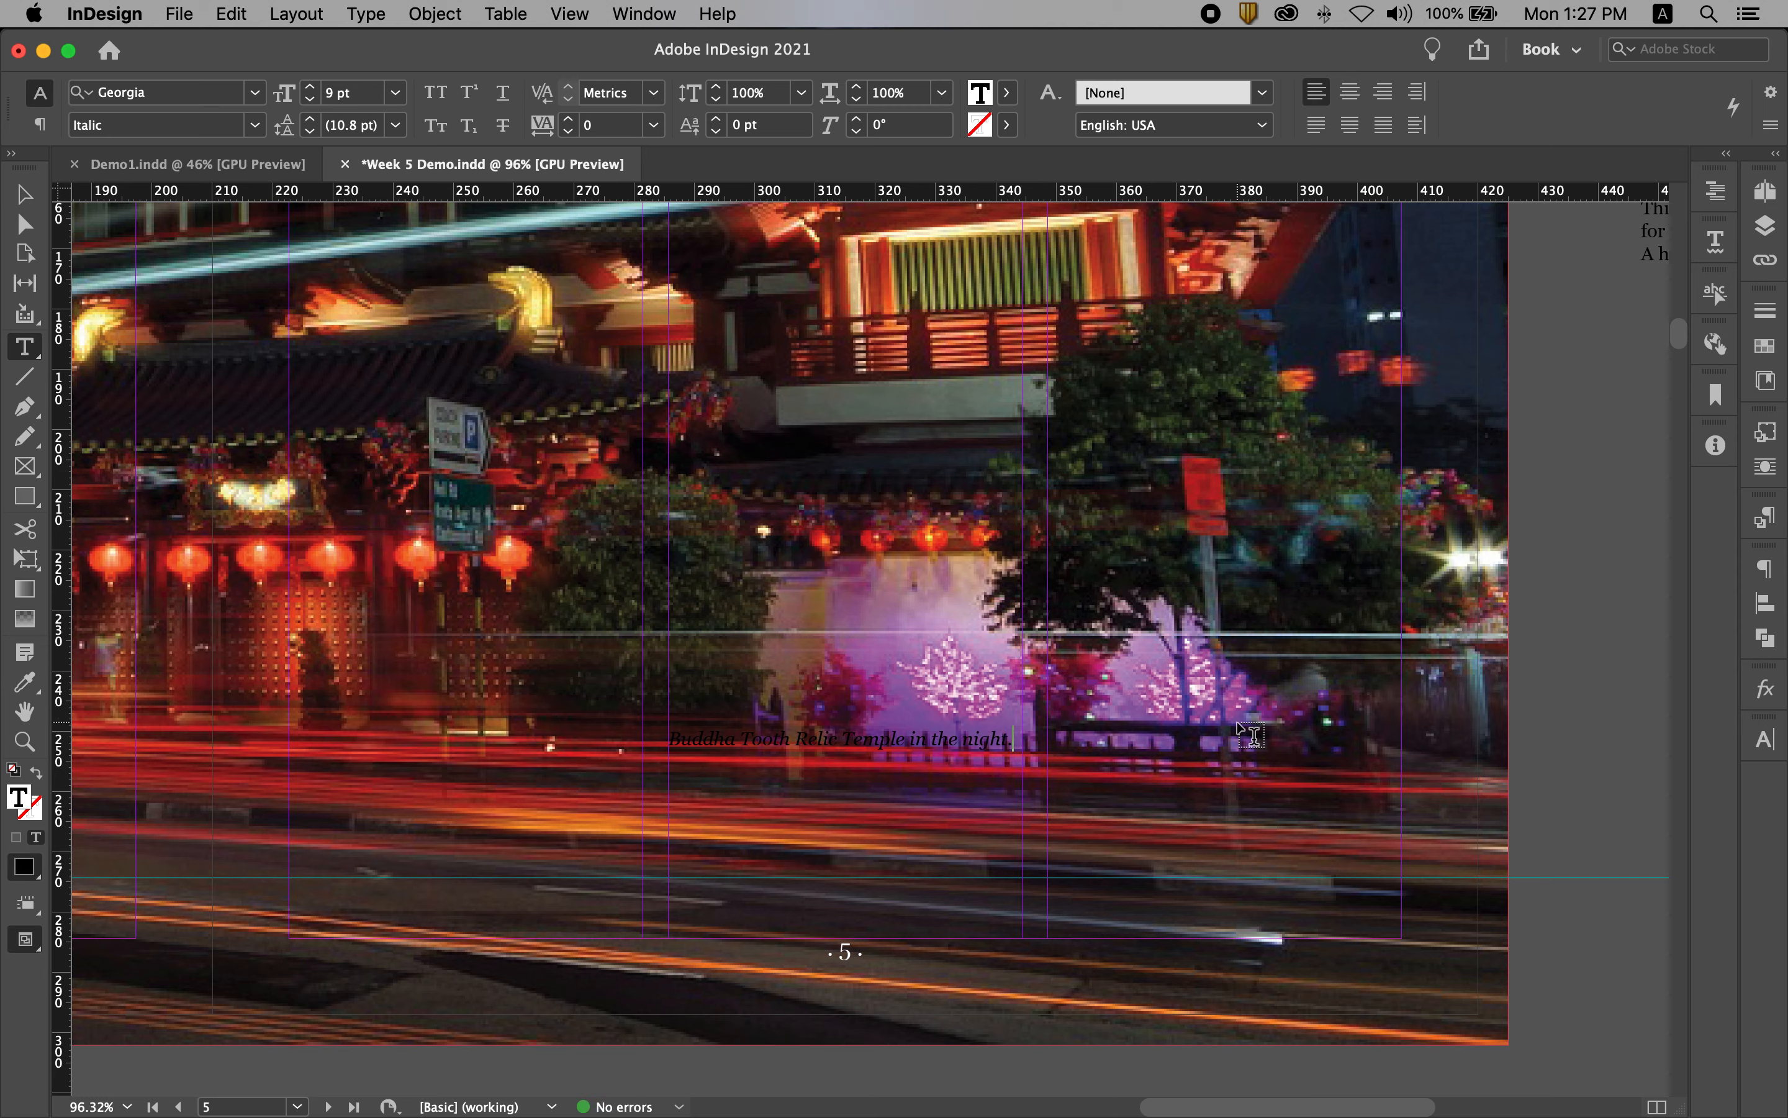
Step: Colour the whole temple caption with the [Paper] swatch and align its text to the right
key("super+a")
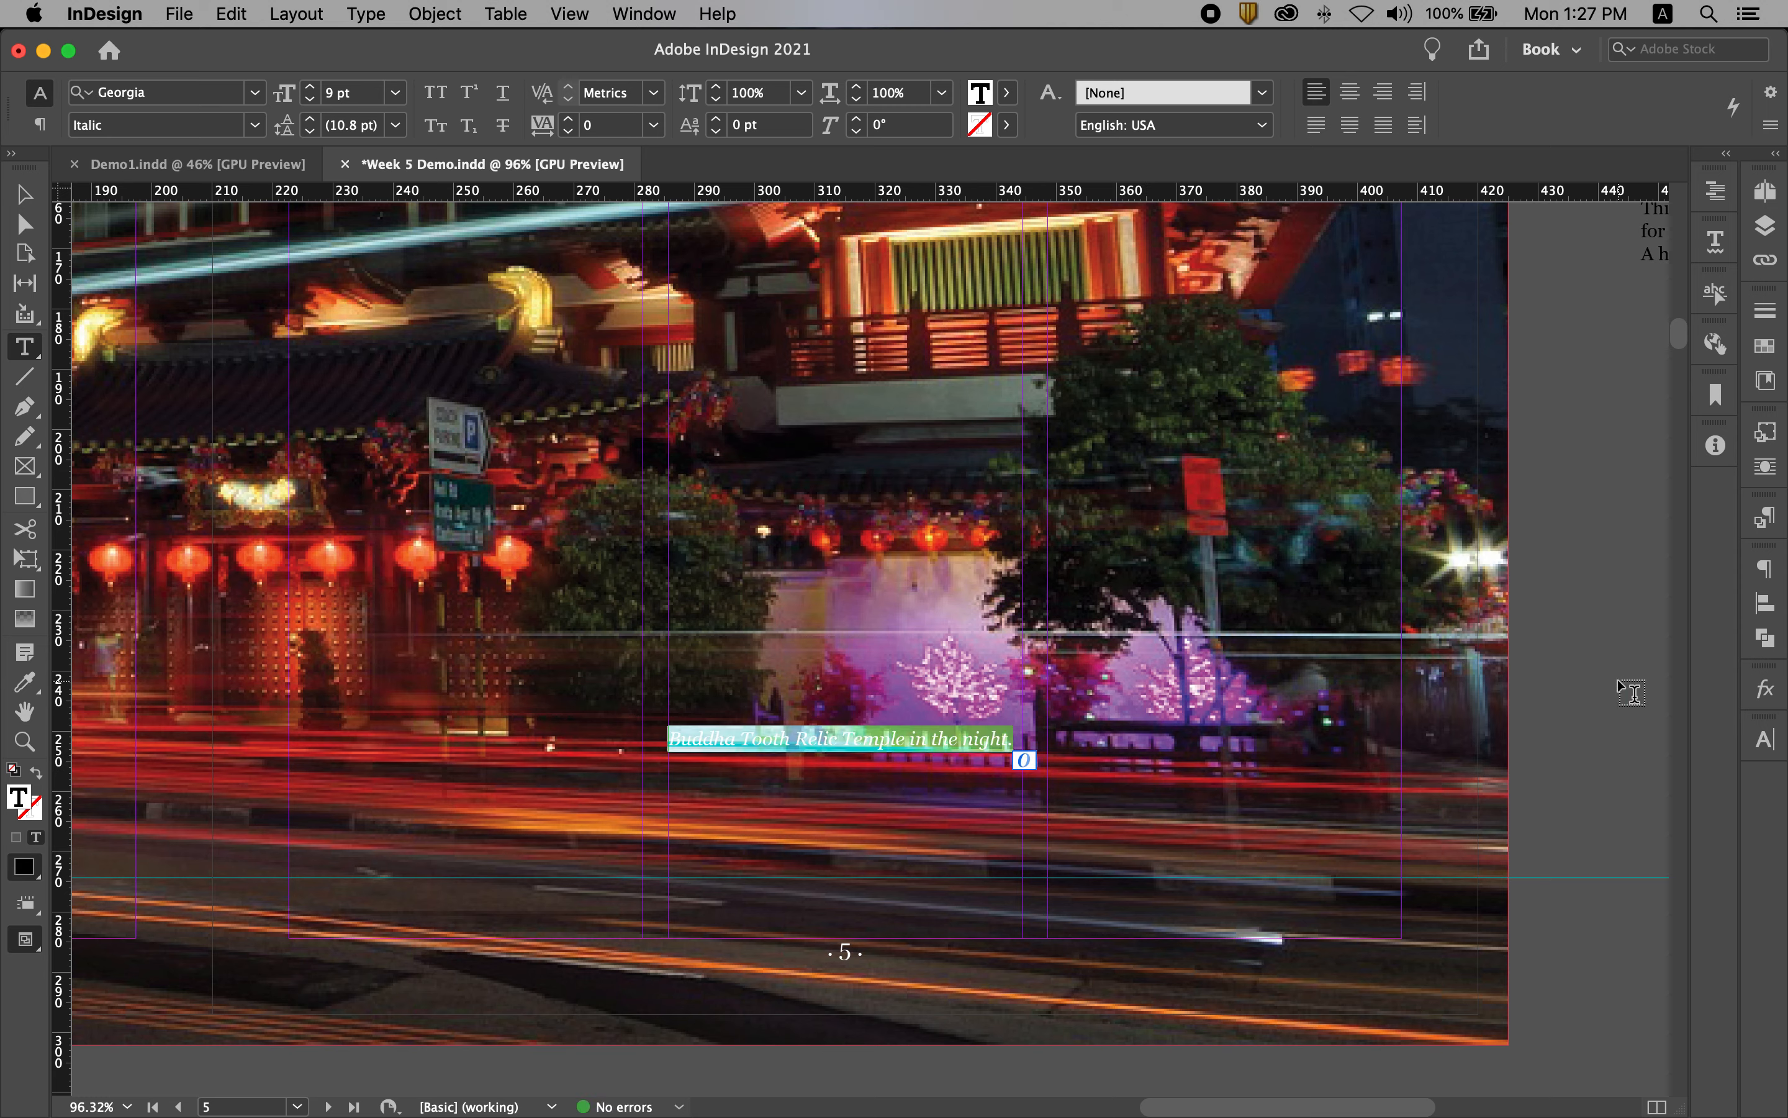
left_click(1770, 348)
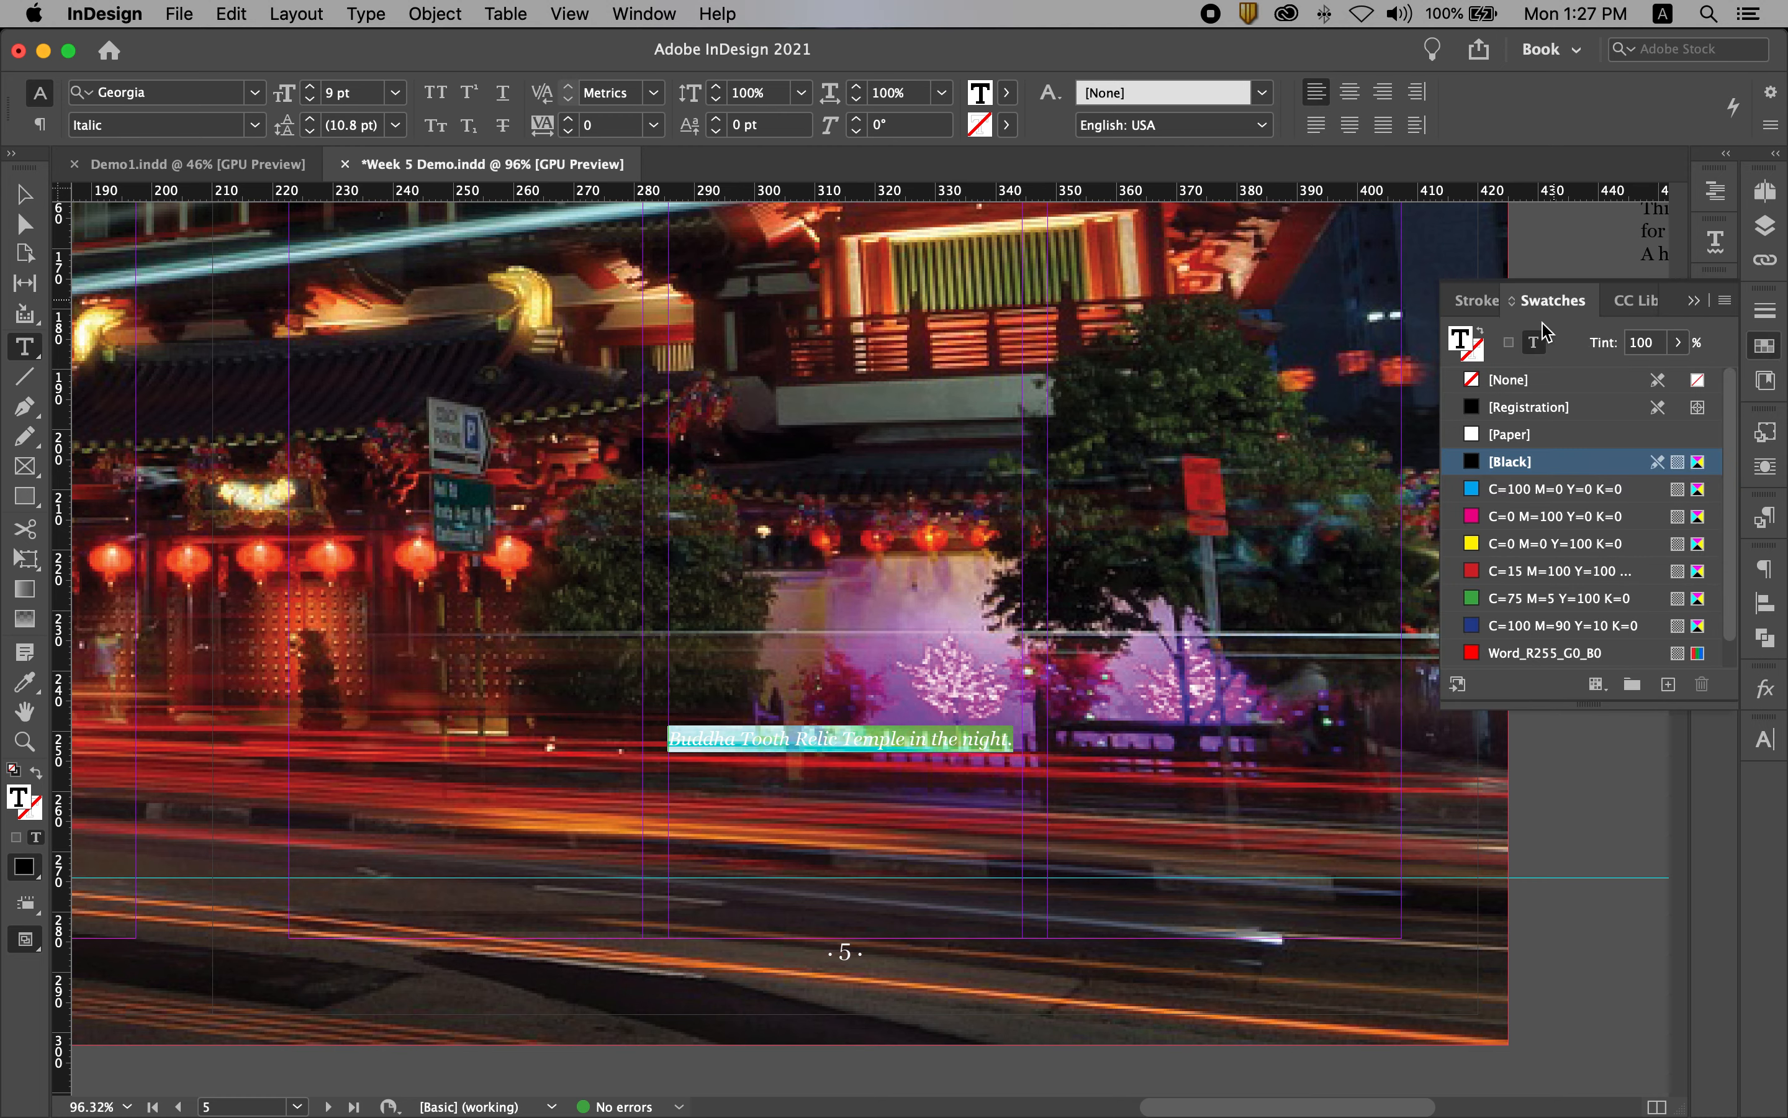
left_click(1533, 438)
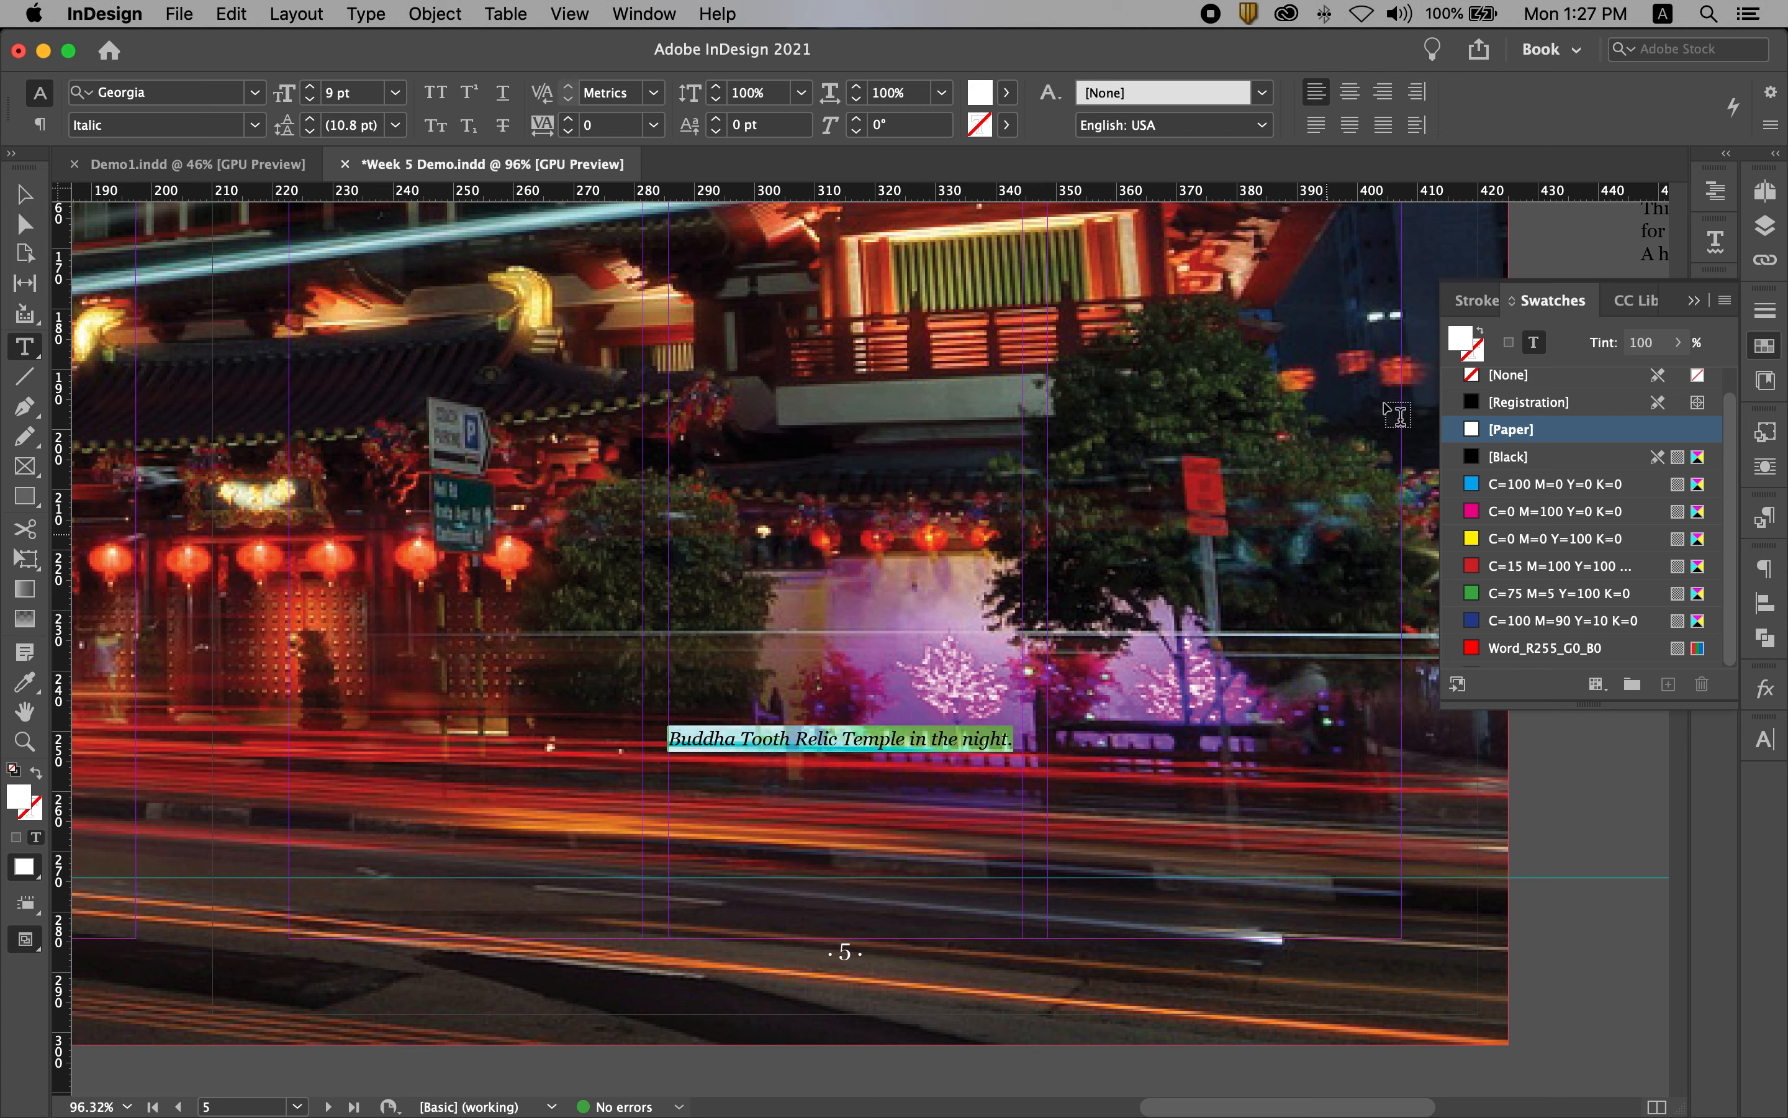
left_click(1384, 97)
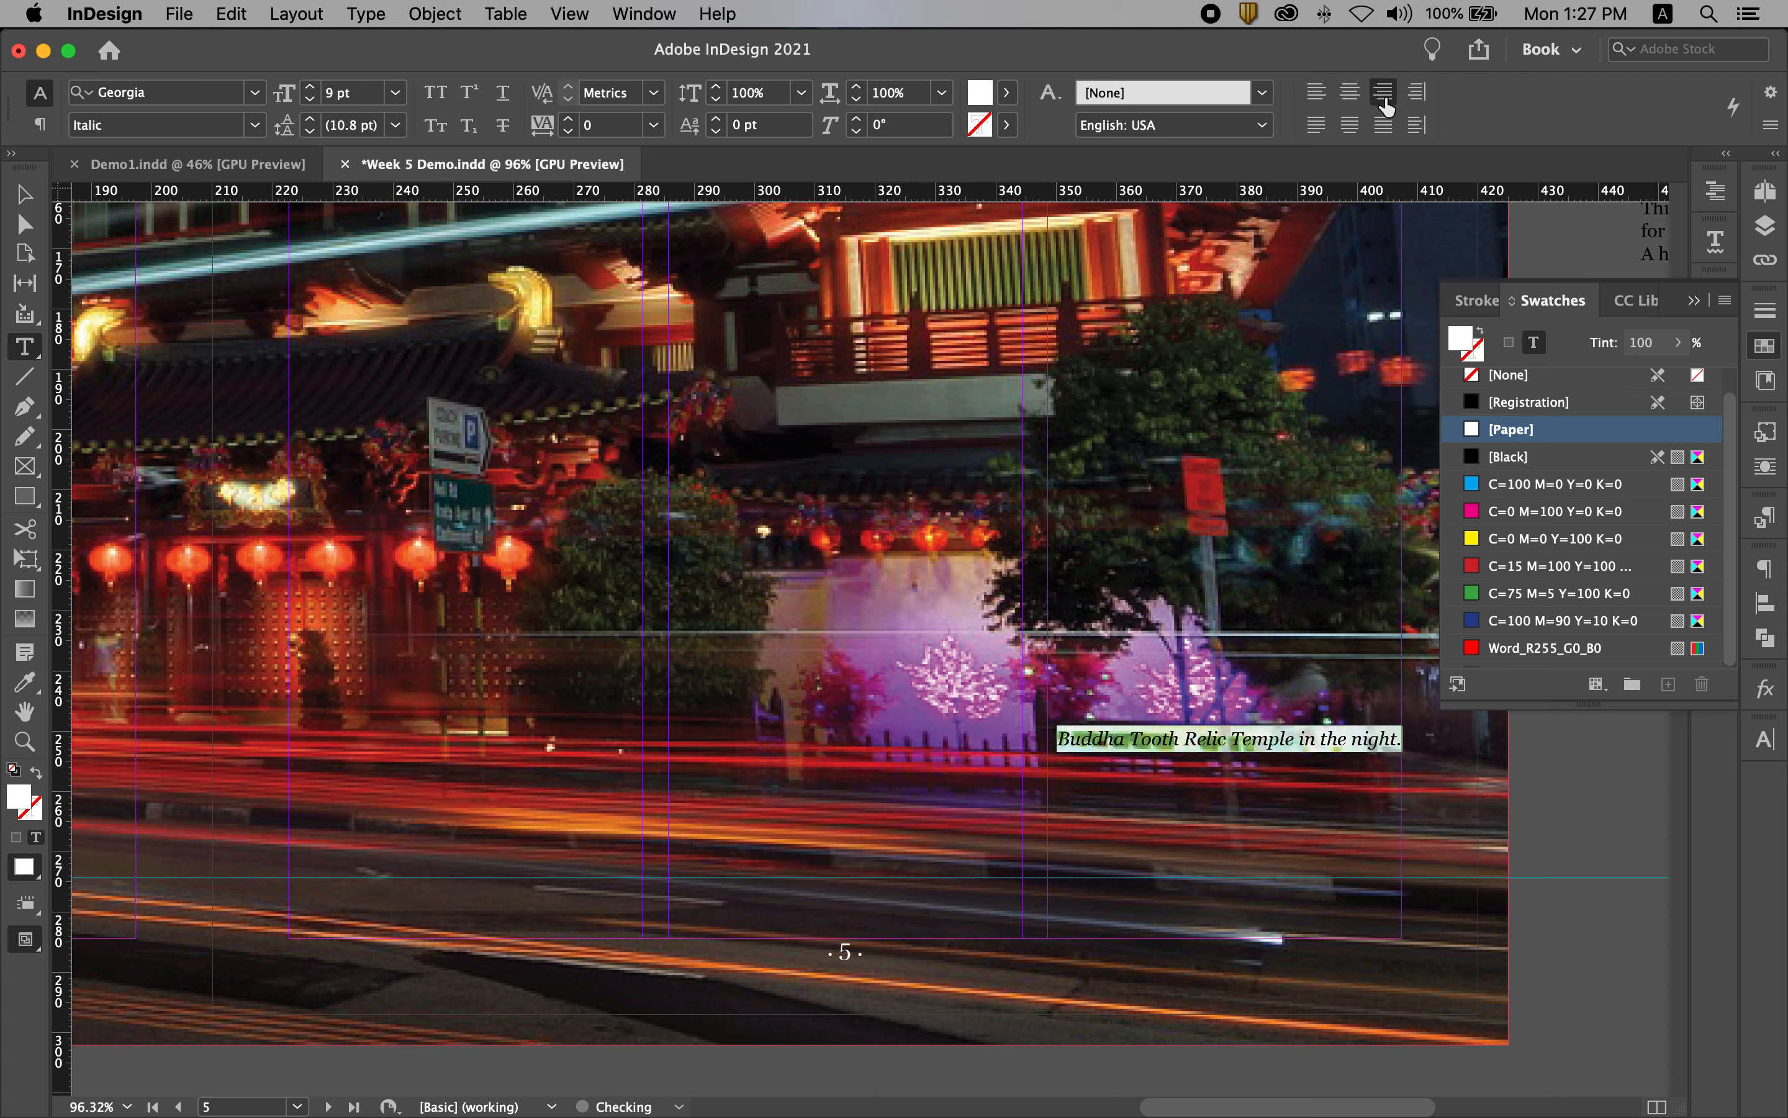
Step: Shrink the caption frame's height to fit its text and move it straight down onto the horizontal guide above the page number
left_click(24, 194)
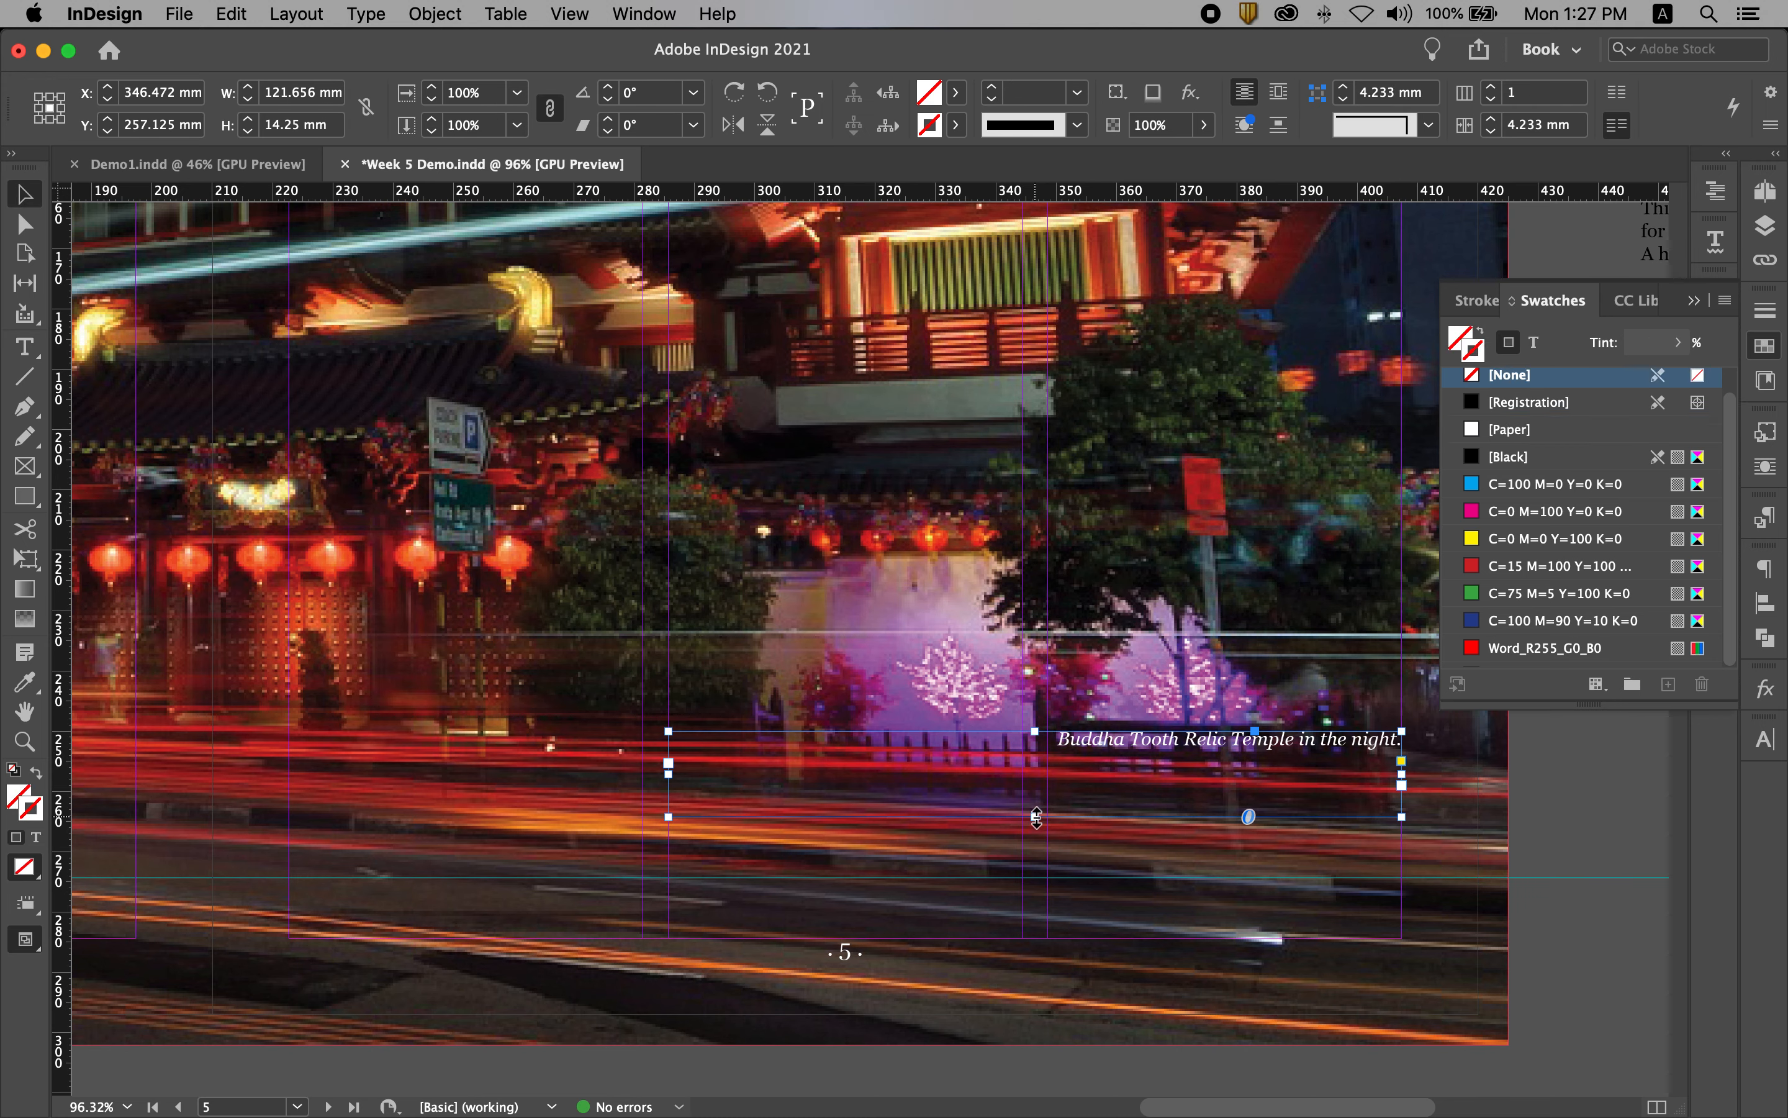
double_click(1036, 816)
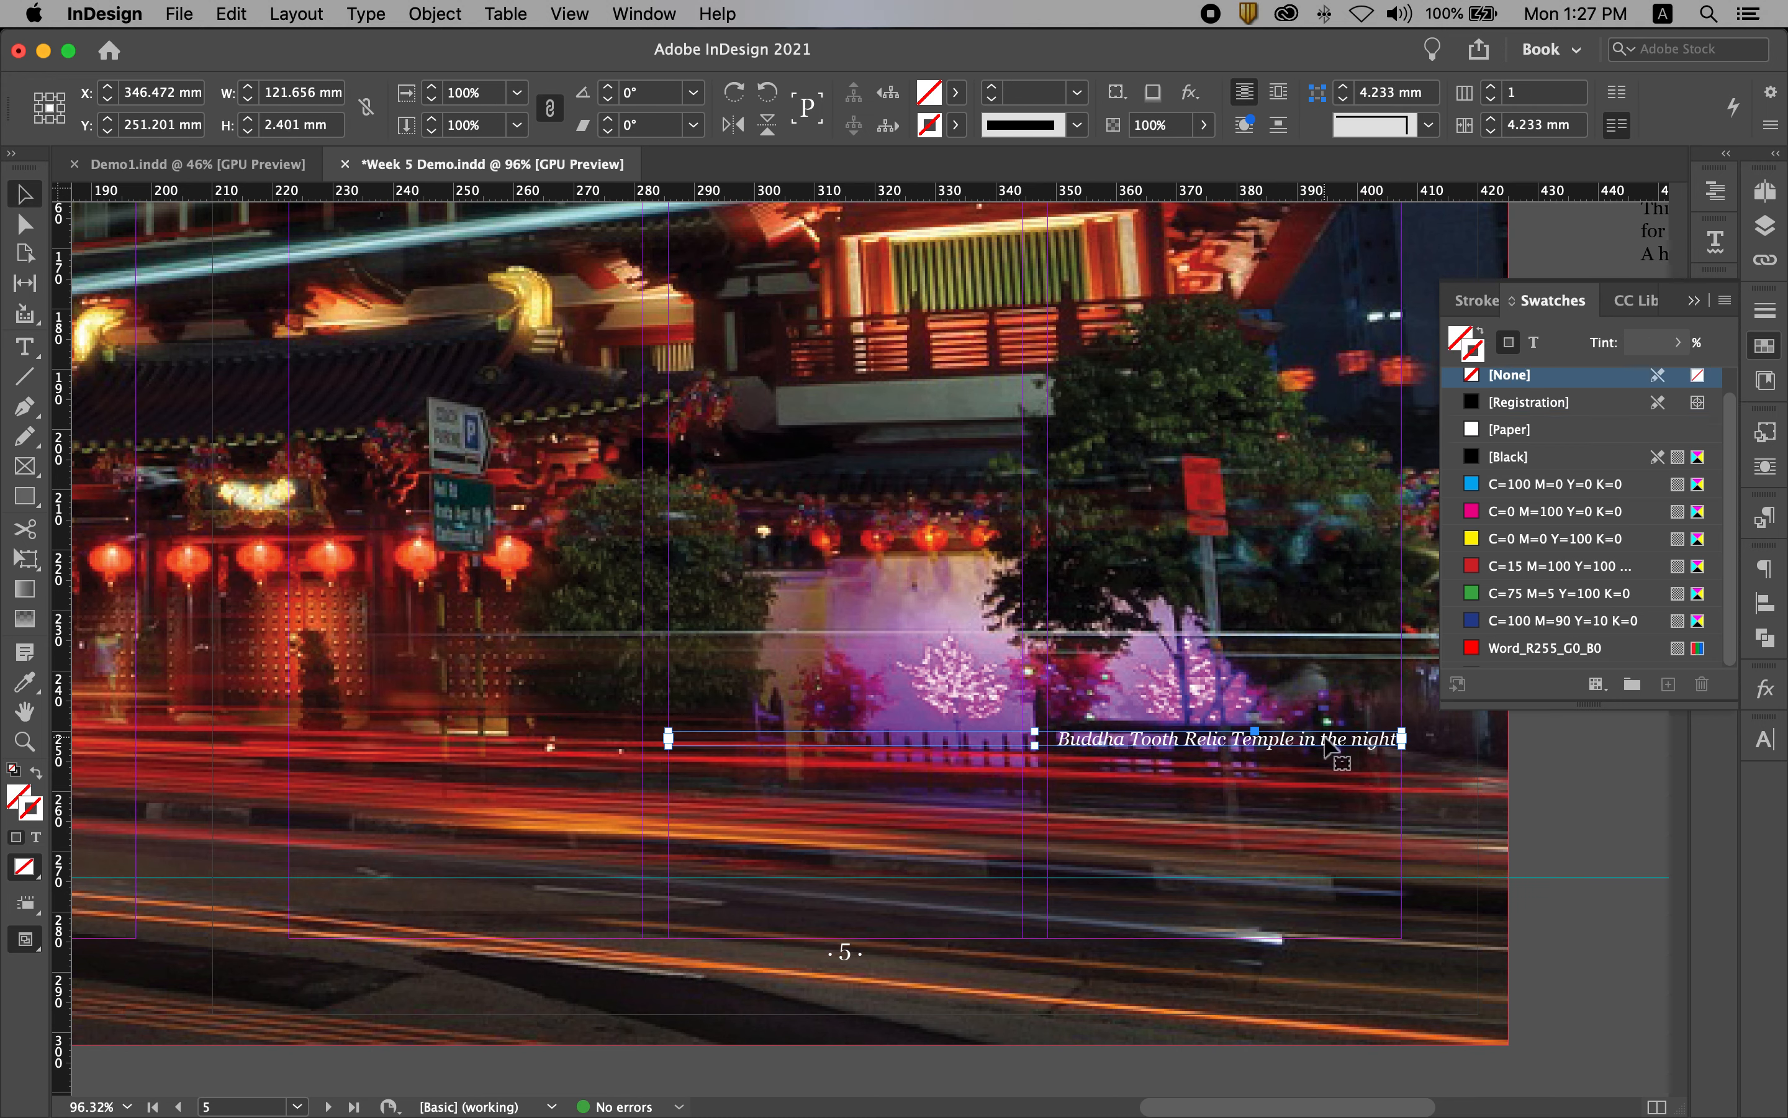
left_click_drag(1326, 823, 1323, 878)
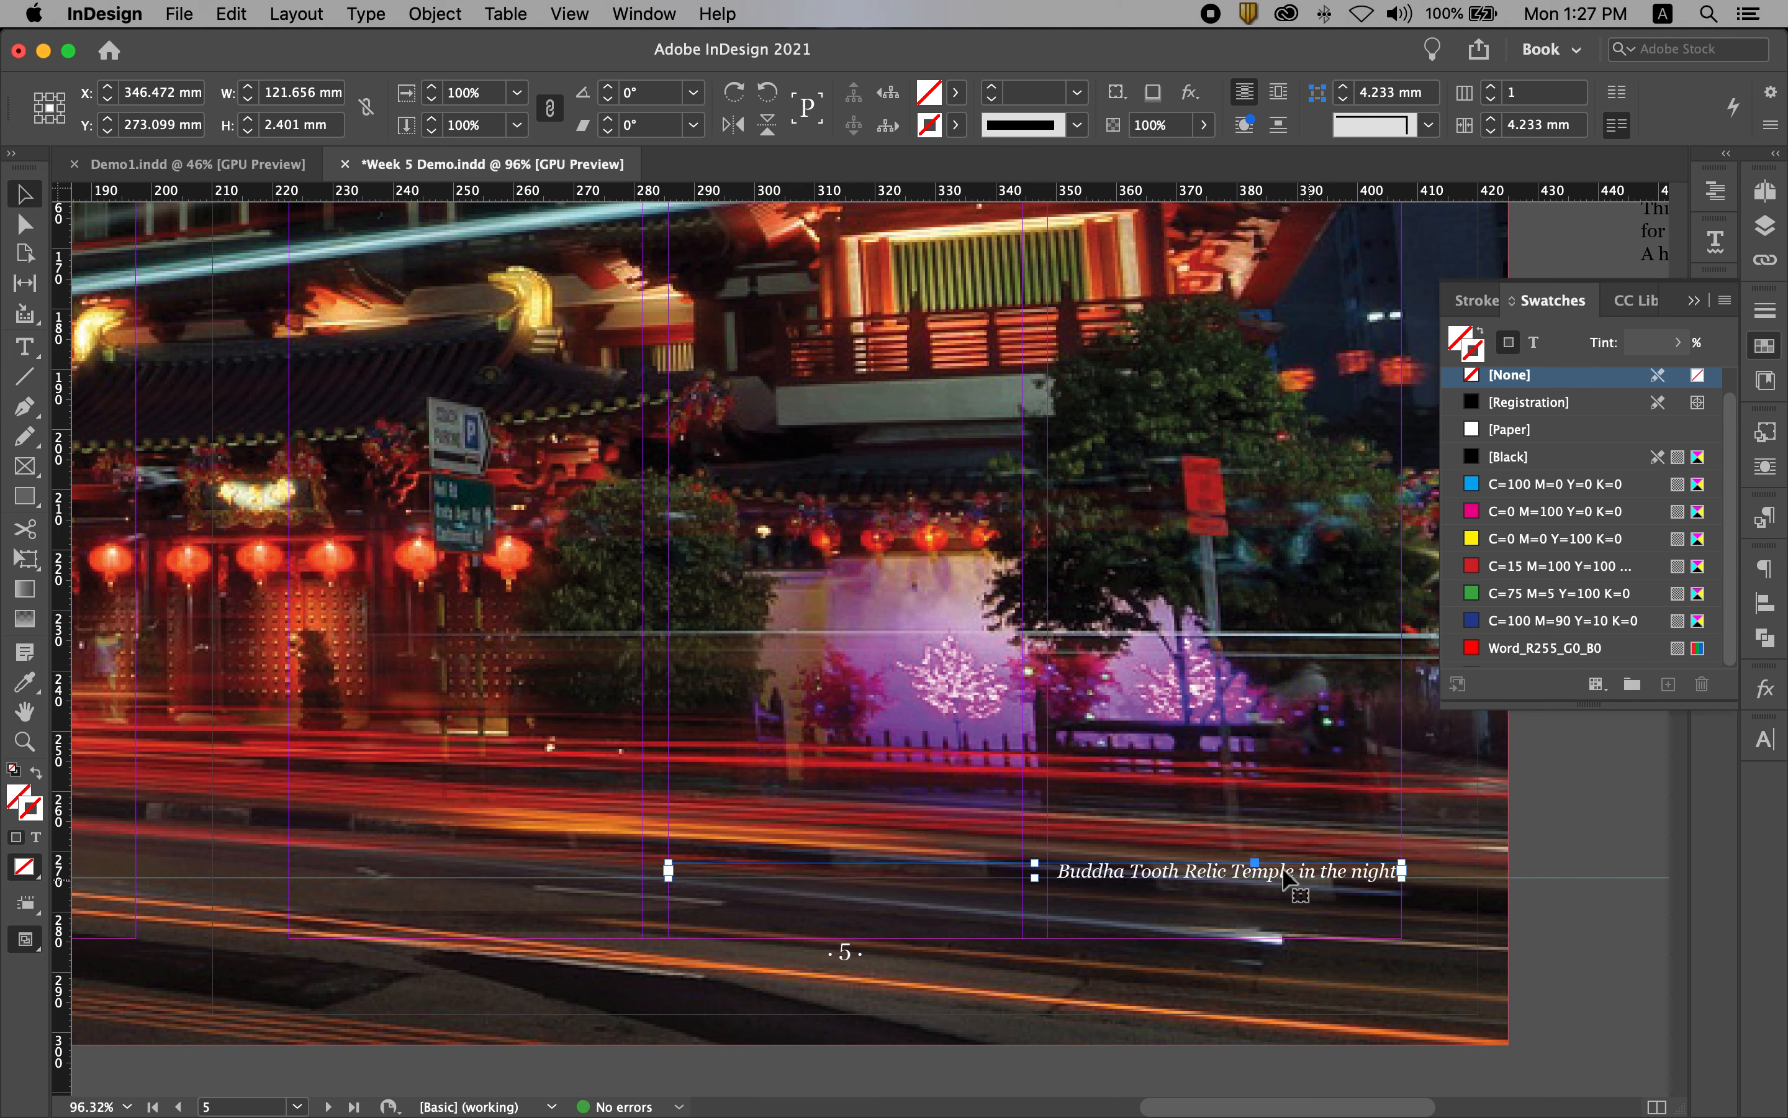
left_click(1694, 301)
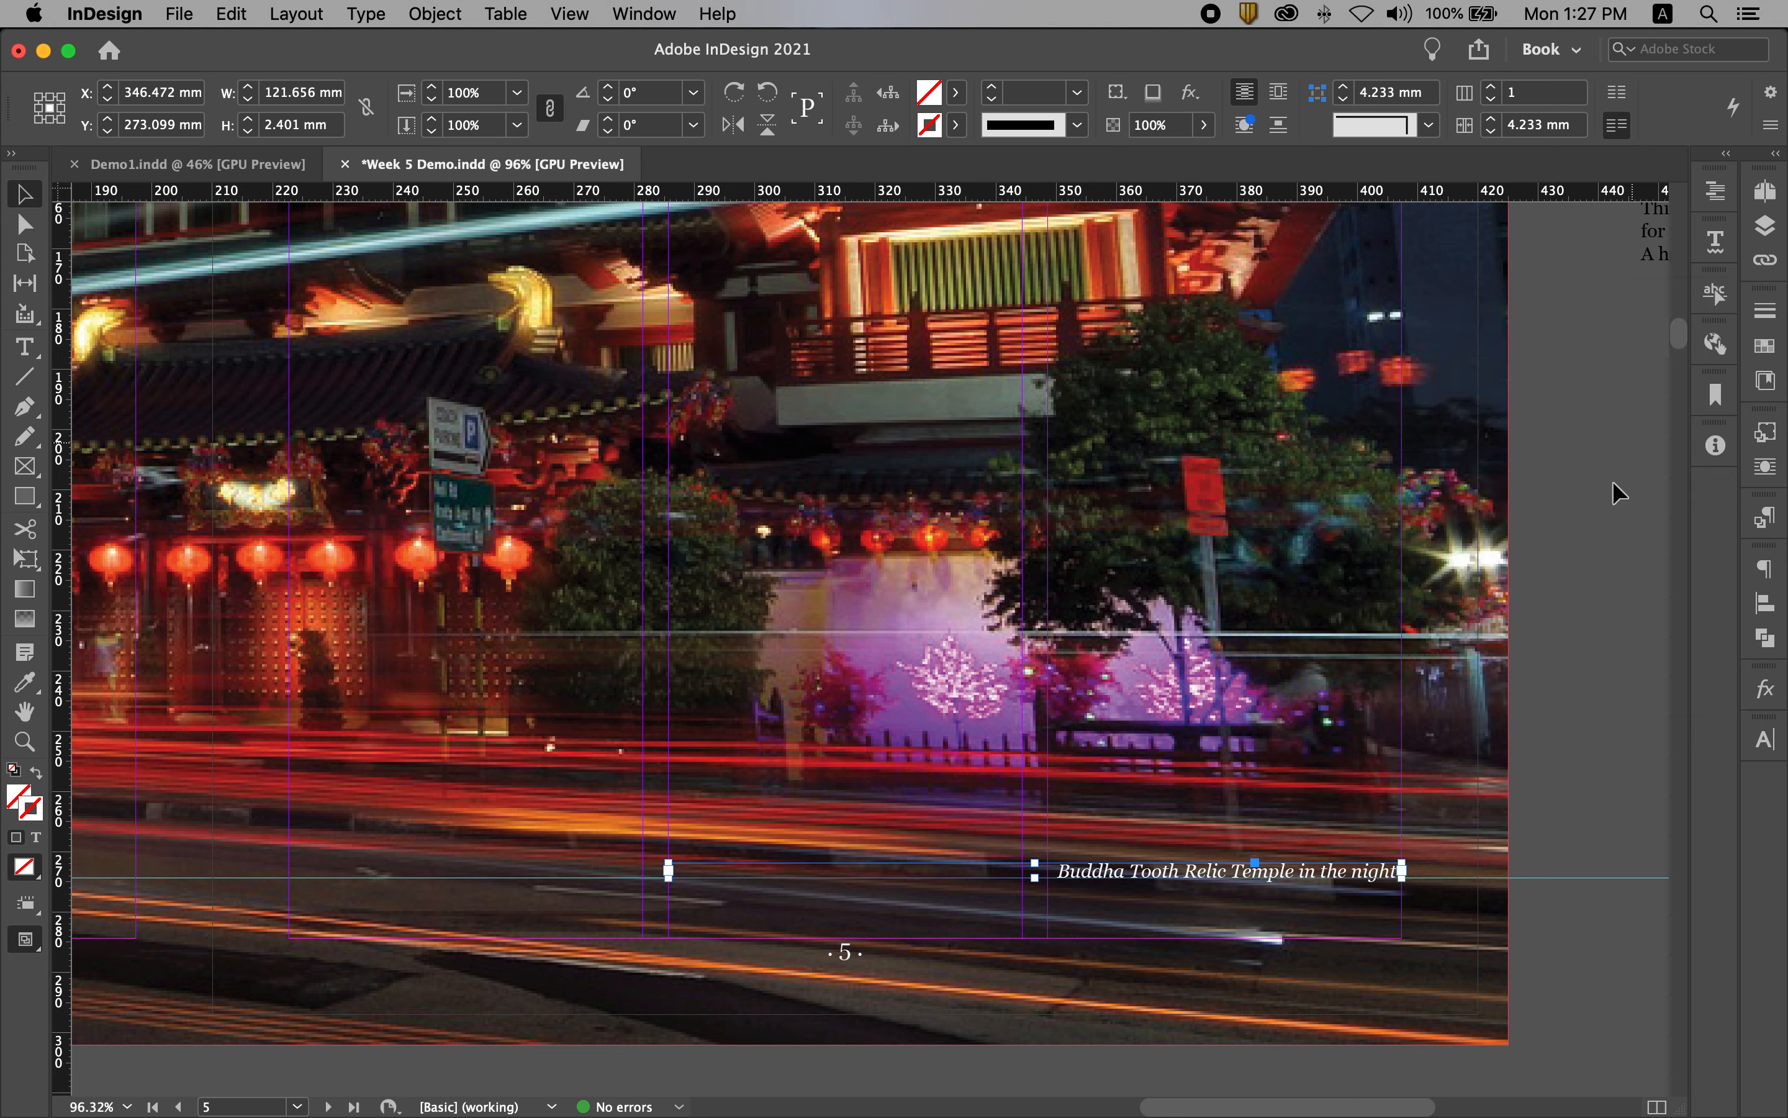
left_click(1594, 570)
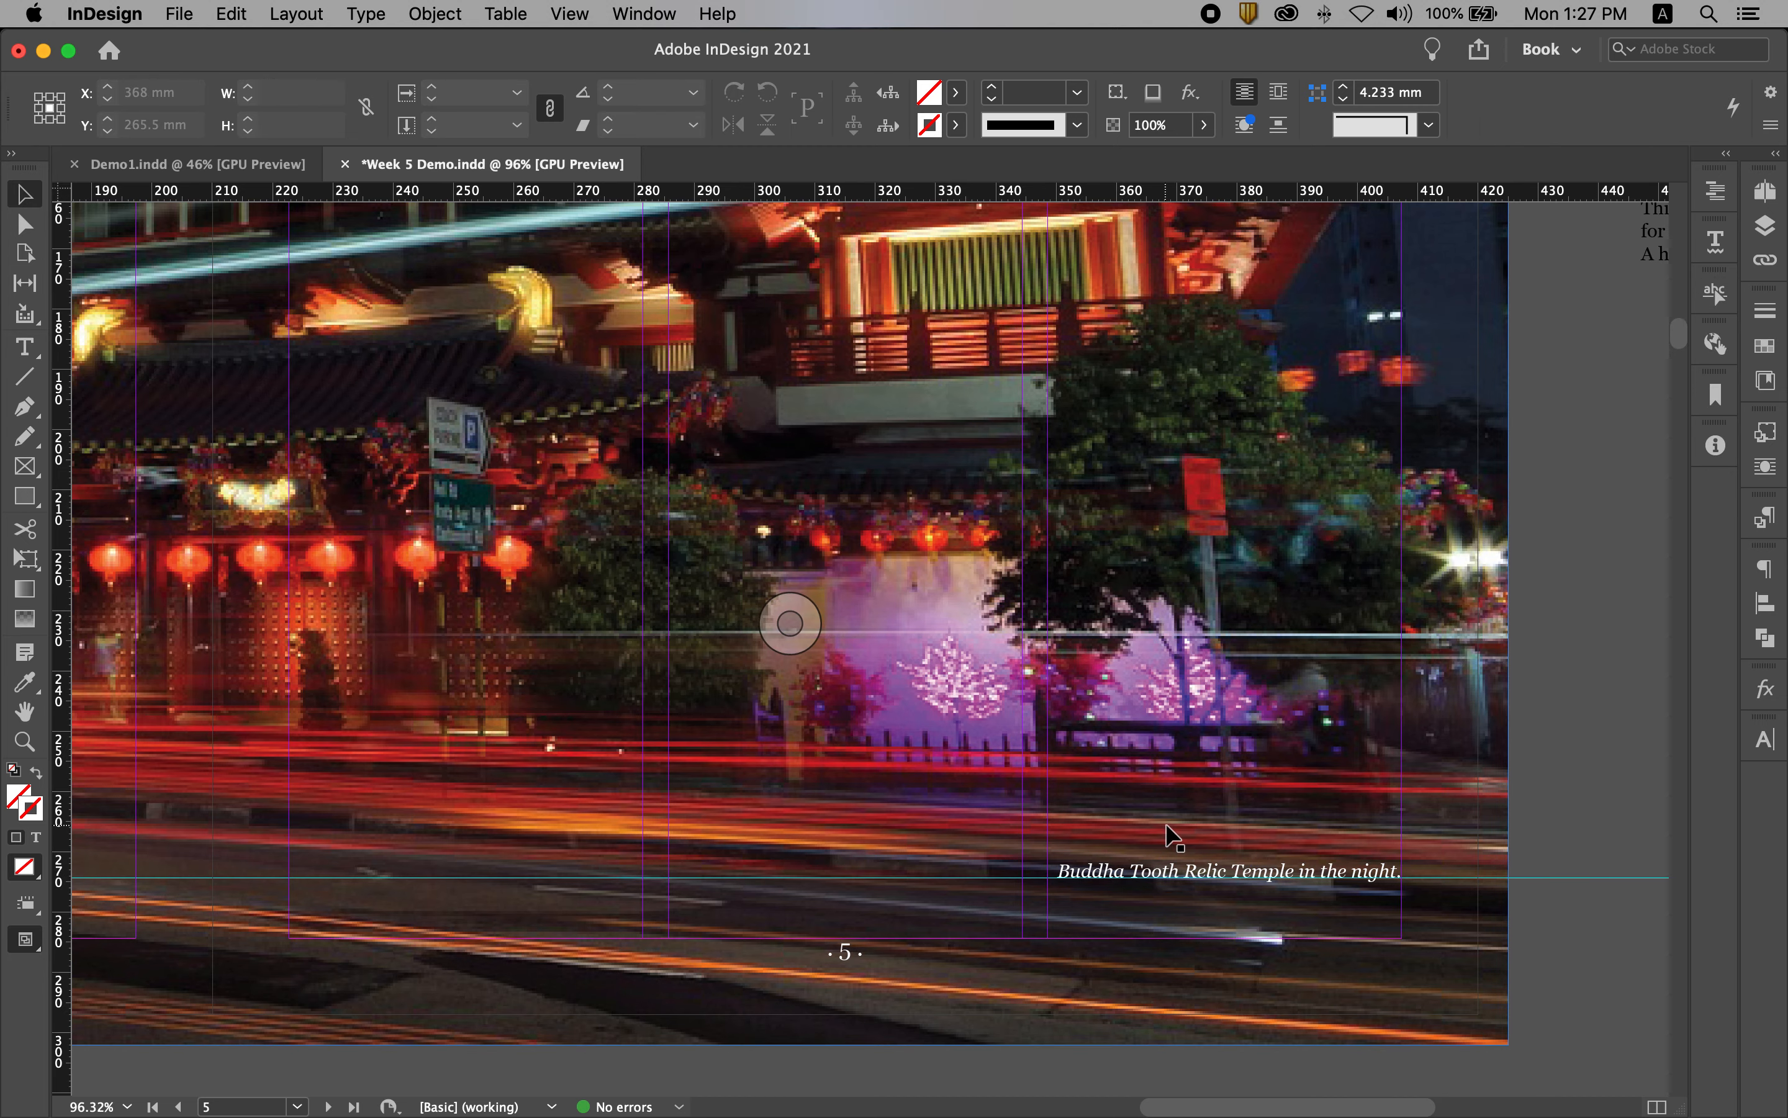
Step: Fit the spread in the window, check the placed caption in preview mode, and return to the normal view with guides
key("super+alt+0")
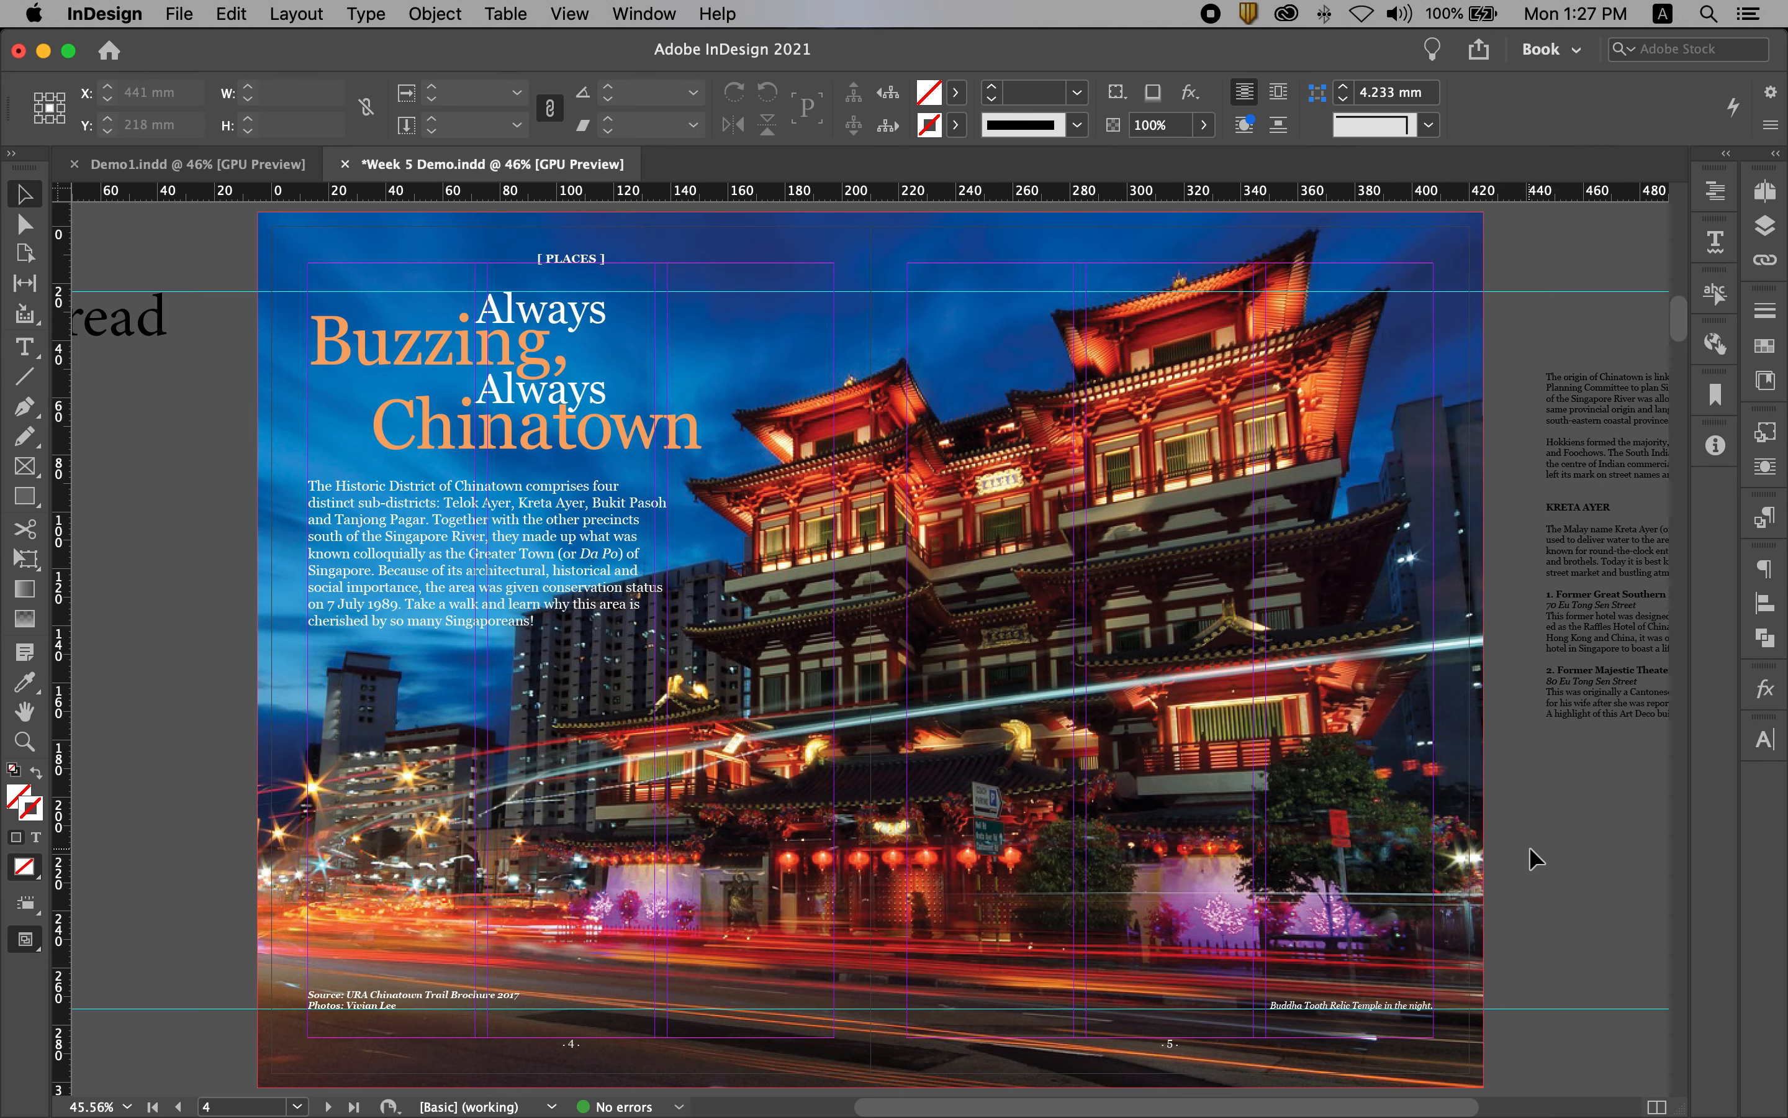
key("w")
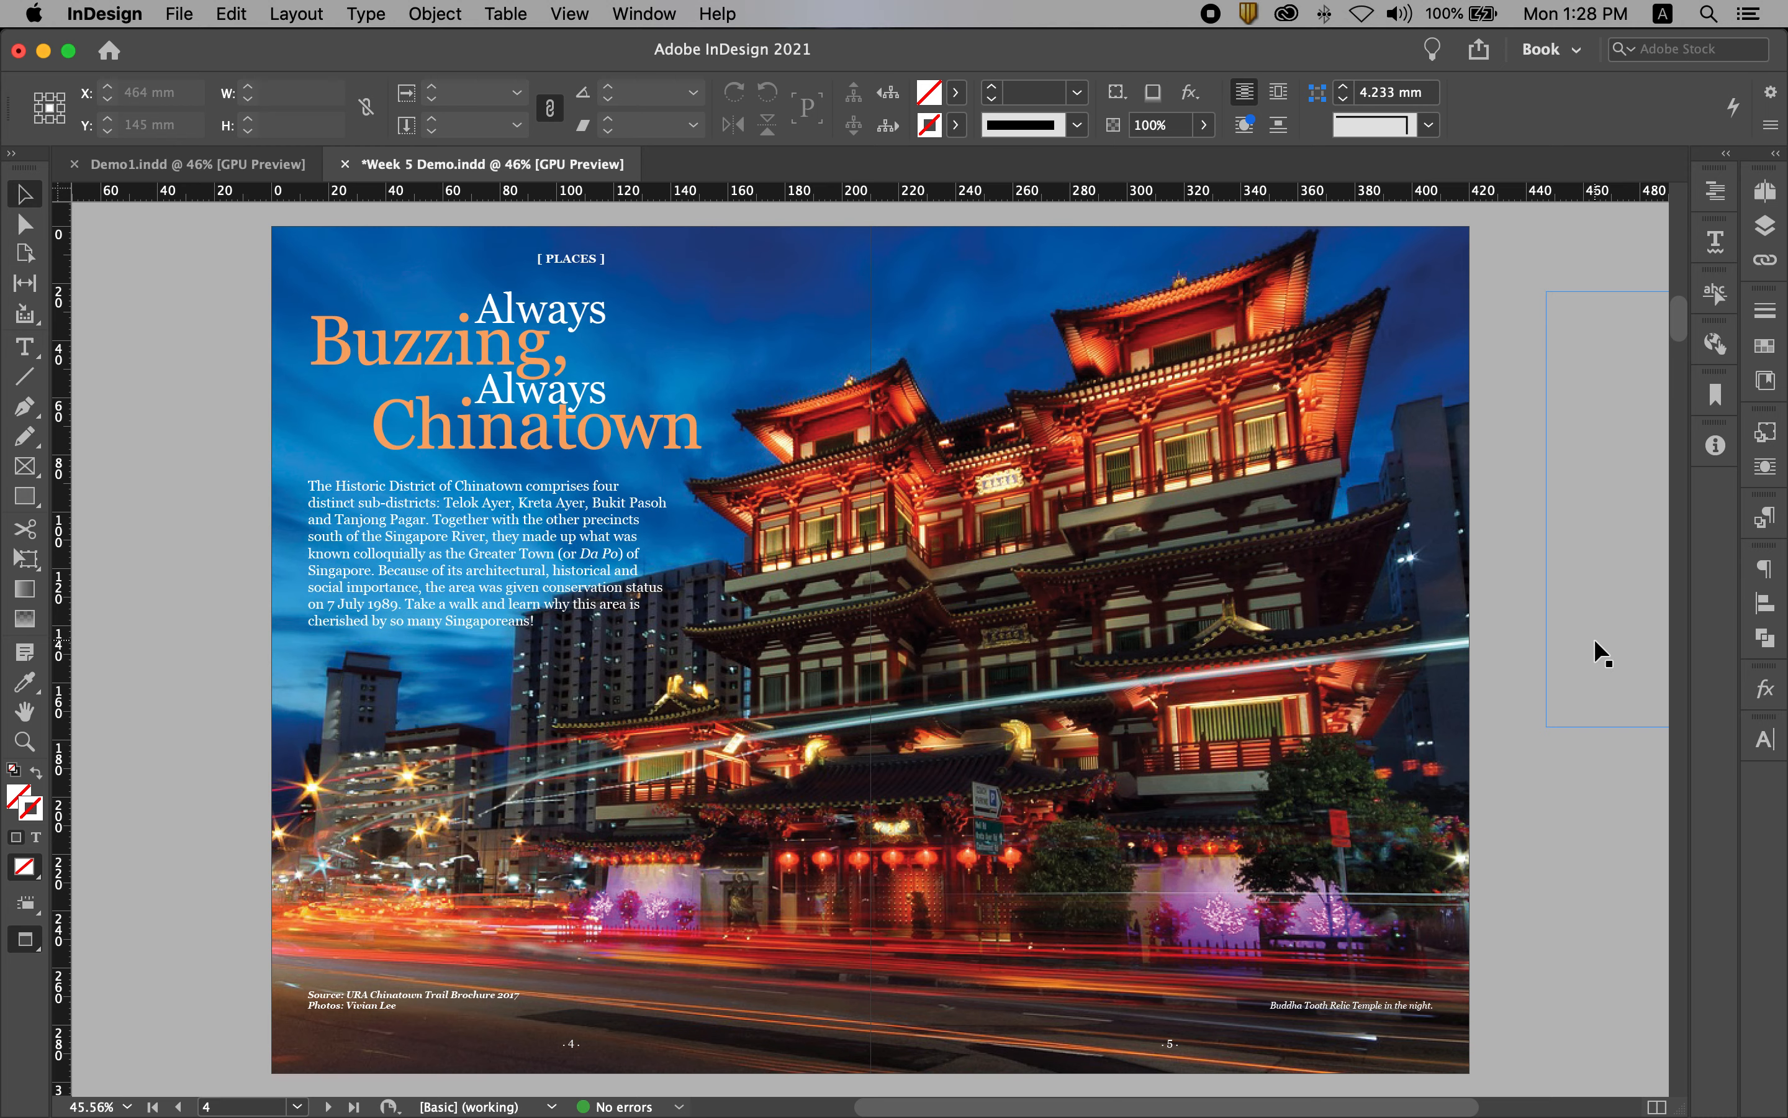
key("w")
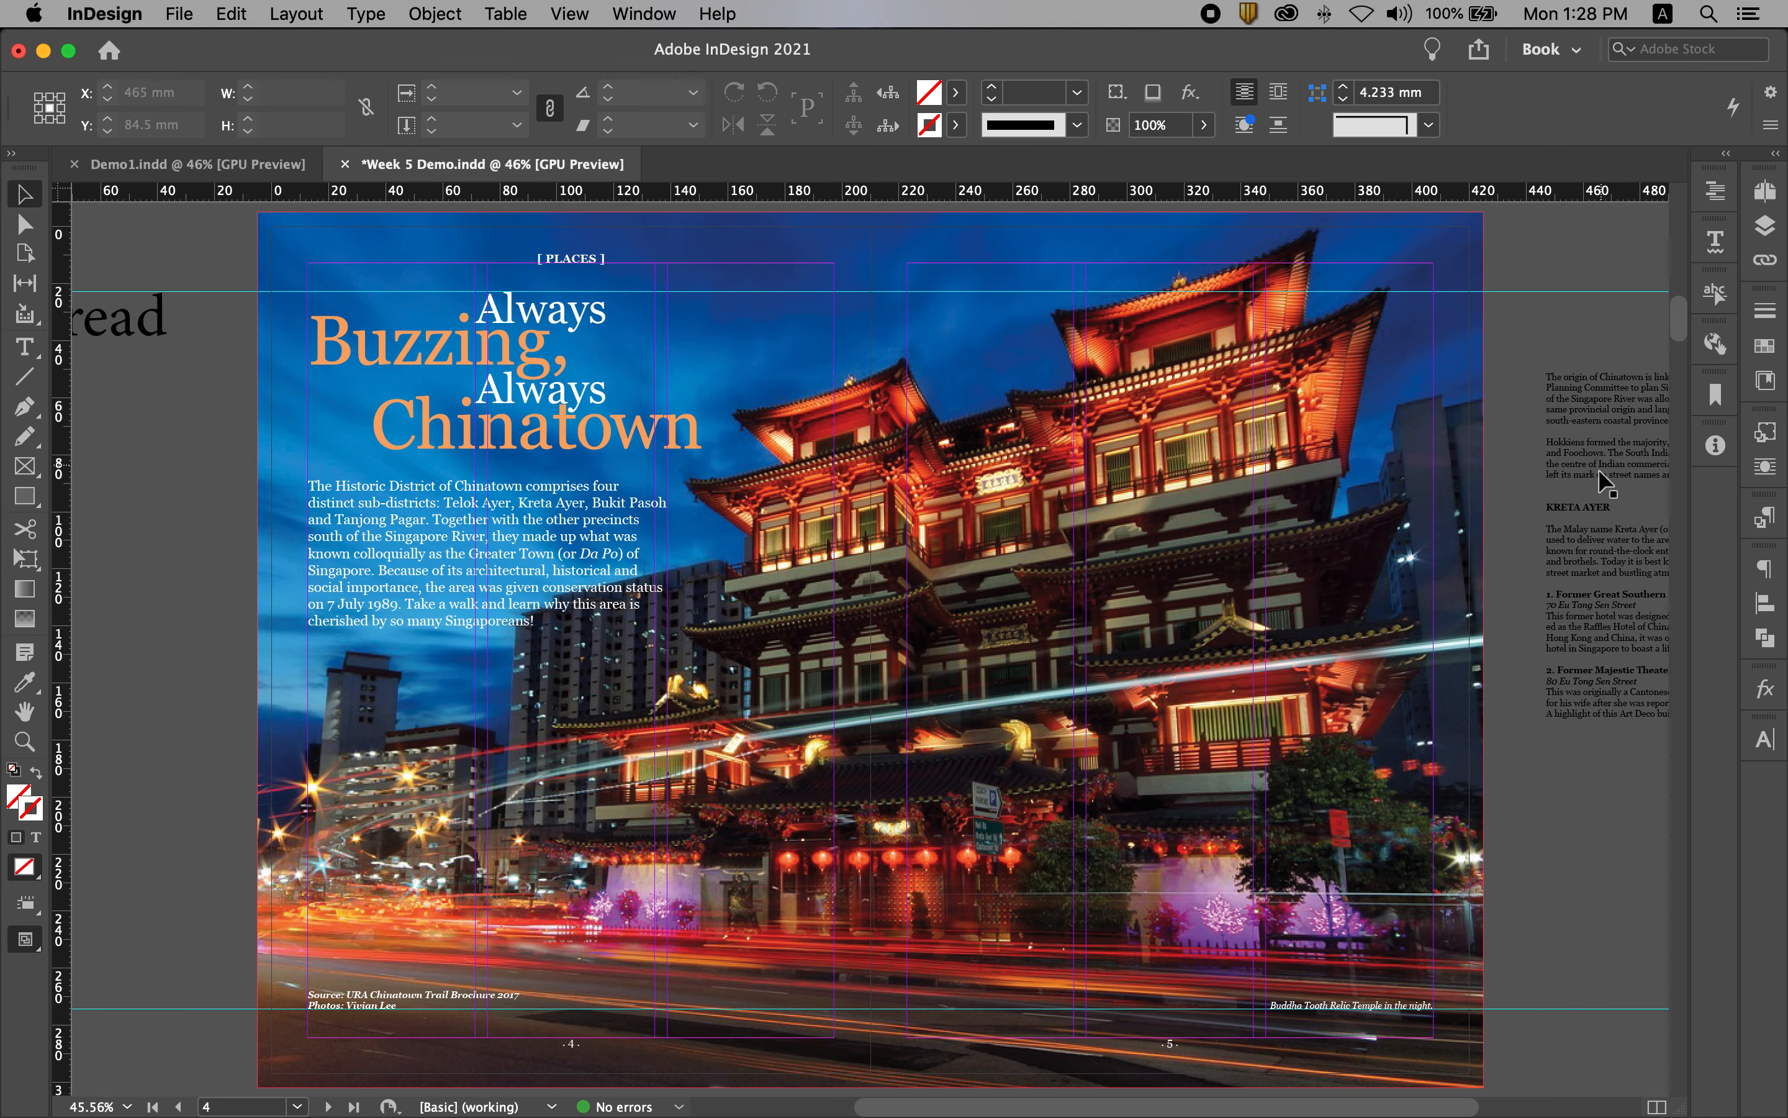